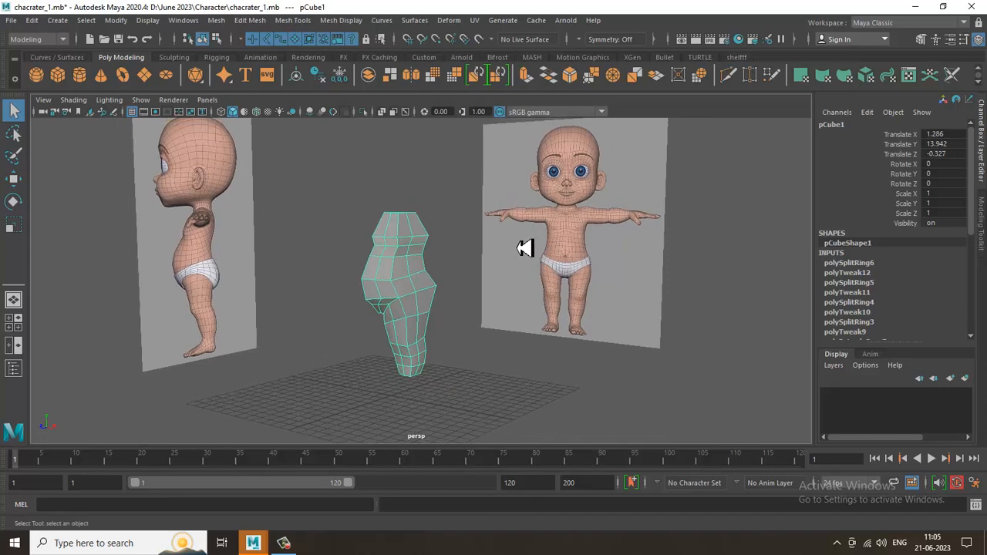
click(286, 542)
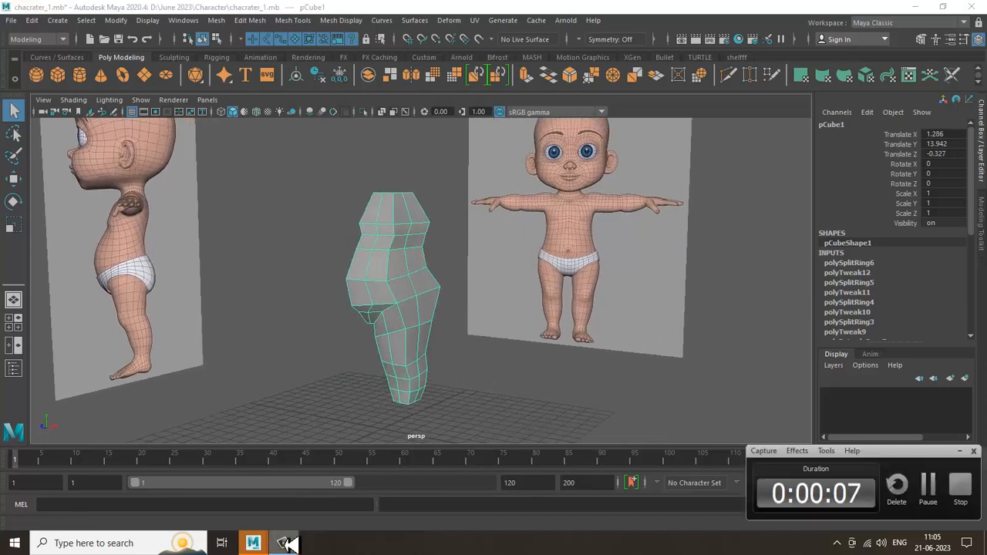
click(286, 543)
Examine the half-body mesh from the perspective, front and side views against the baby reference images
mouse_move(542, 288)
alt+mouse_down()
mouse_move(476, 296)
mouse_move(545, 304)
alt+mouse_up()
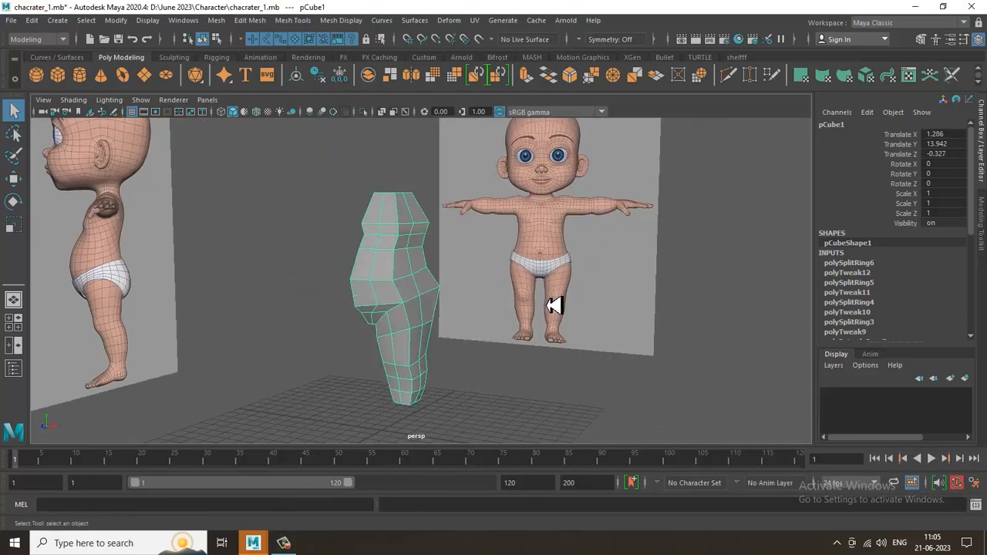
key(space)
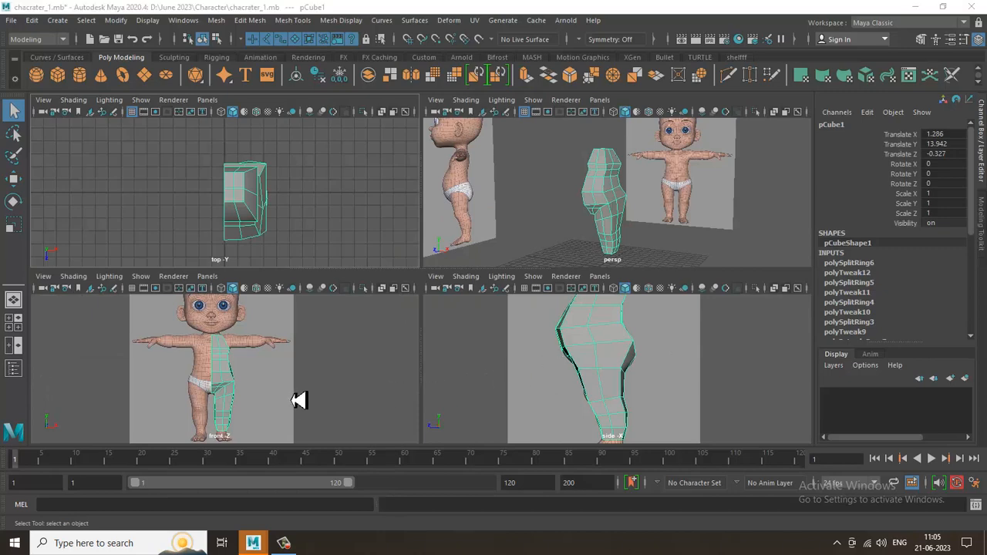
key(space)
key(space)
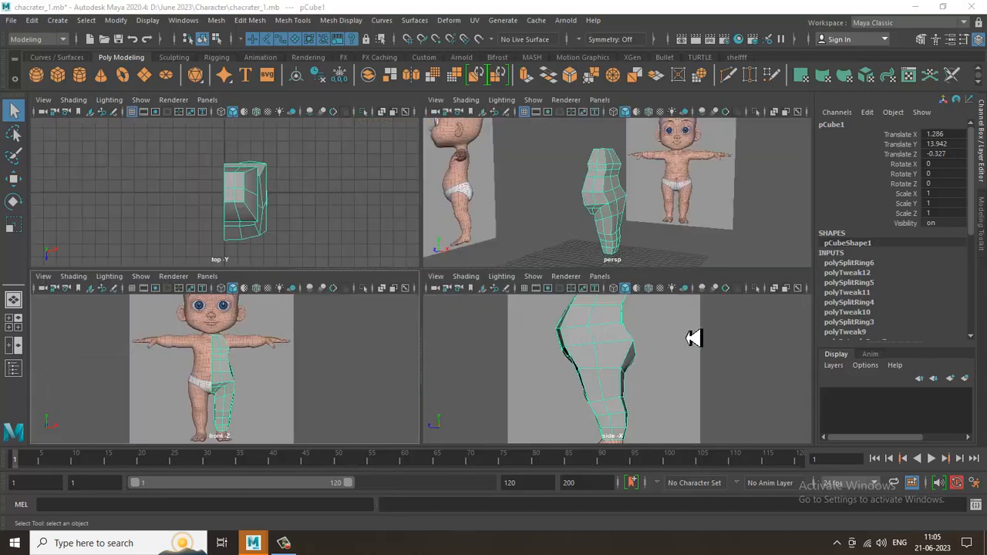
key(space)
scroll(392, 247, down, 3)
scroll(417, 278, up, 1)
key(space)
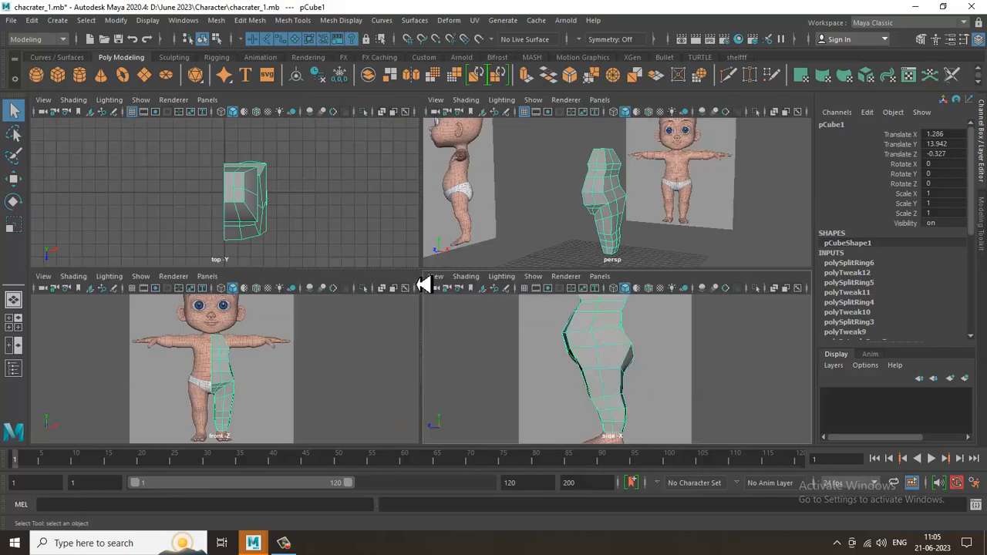
key(space)
scroll(465, 218, up, 2)
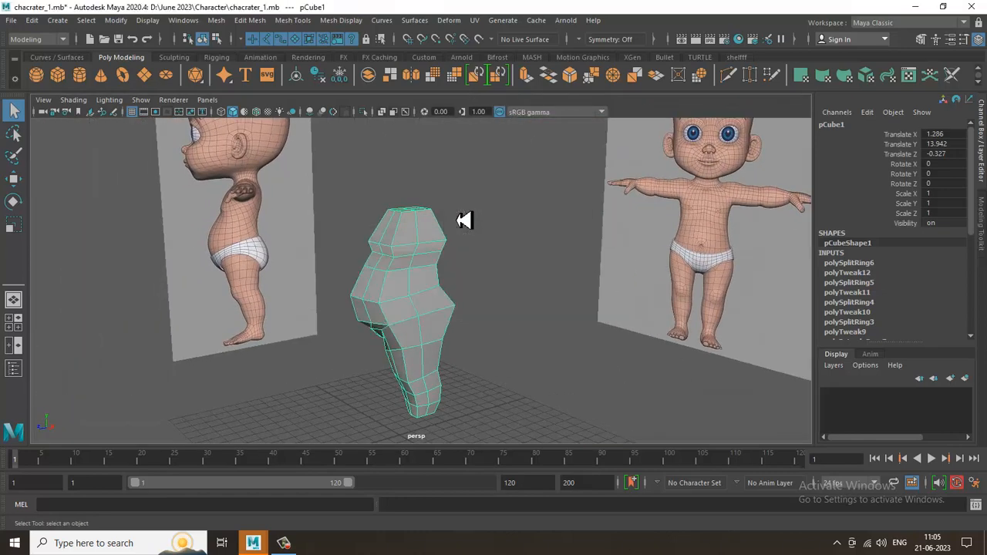
key(space)
key(space)
scroll(570, 370, down, 2)
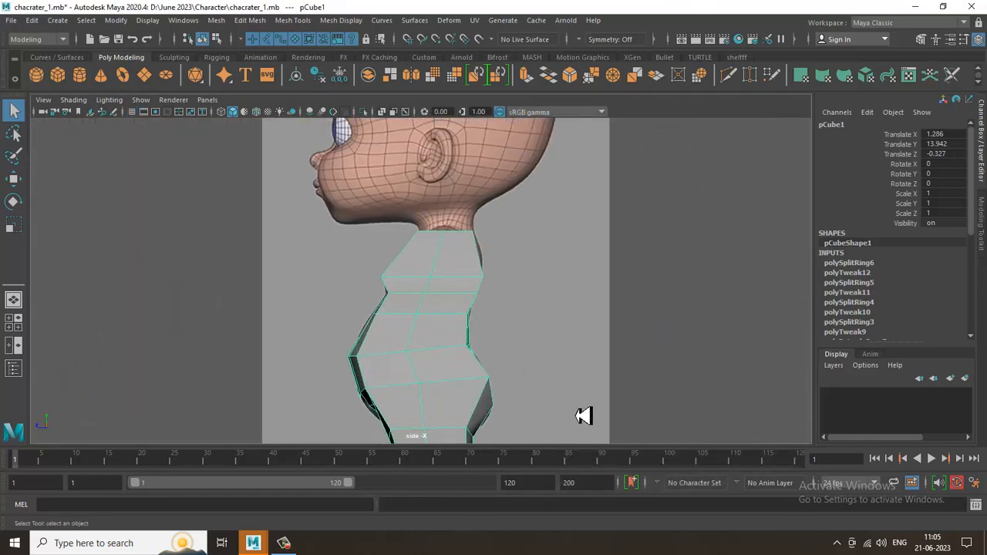
Show the side view in wireframe and select the two outer shoulder faces of the torso mesh, just below the neck
key(4)
scroll(543, 311, up, 2)
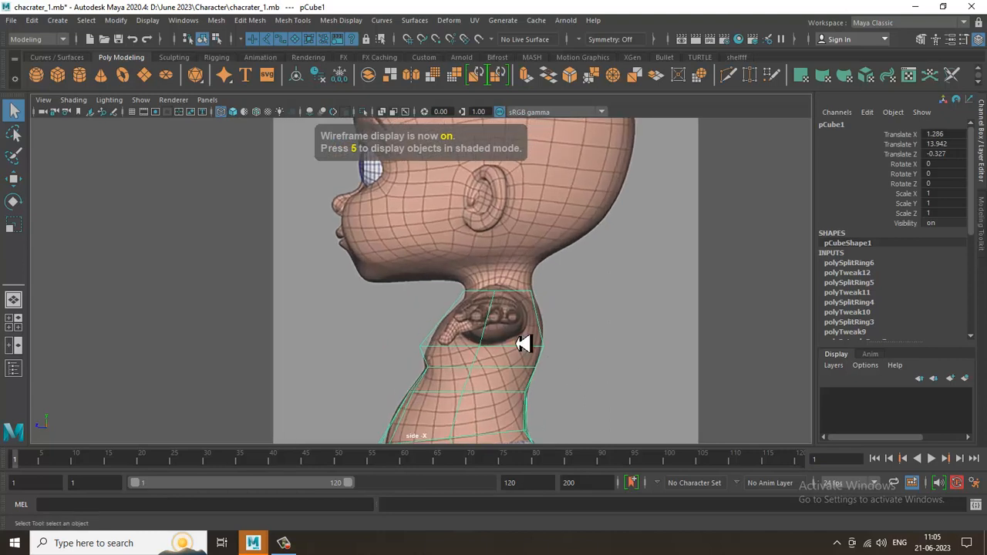
key(w)
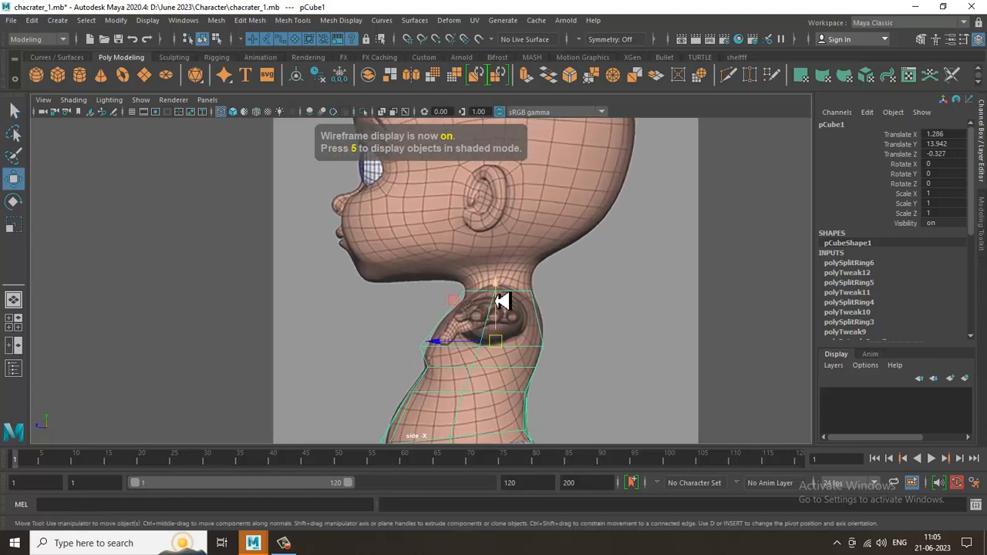
right_drag(498, 317, 502, 330)
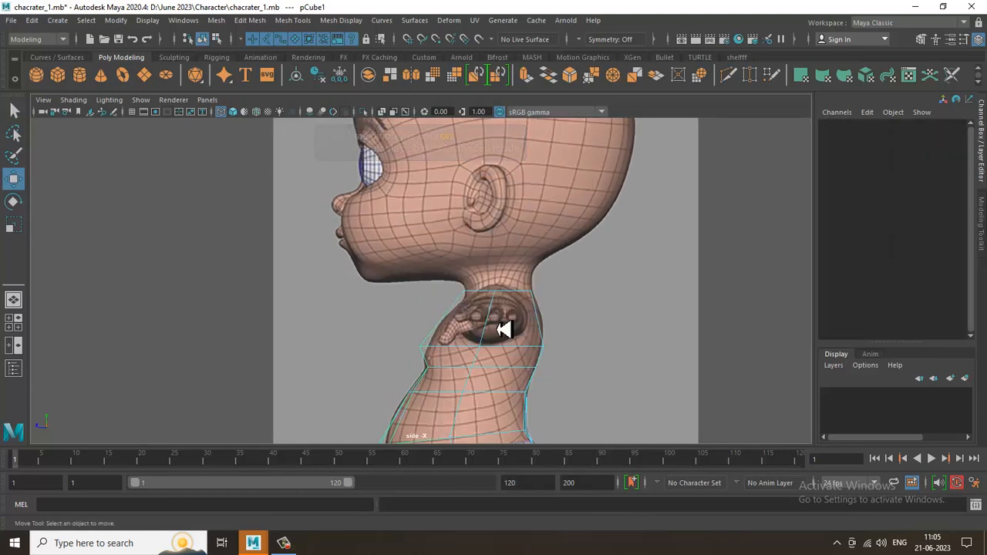
click(440, 333)
shift+click(460, 338)
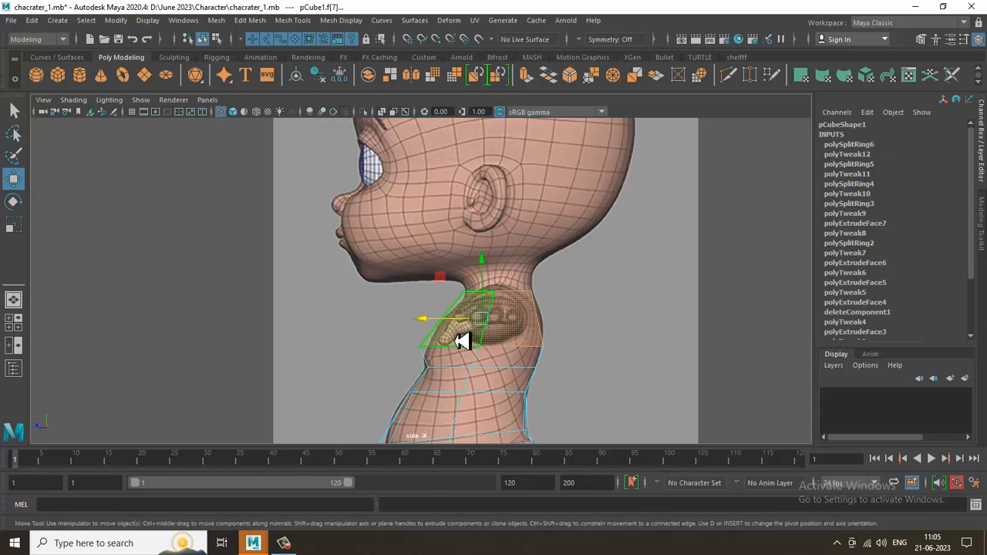
Extrude the two selected shoulder faces and scale the new faces slightly inward in the side view
key(space)
key(space)
alt+drag(545, 265, 553, 299)
key(space)
key(space)
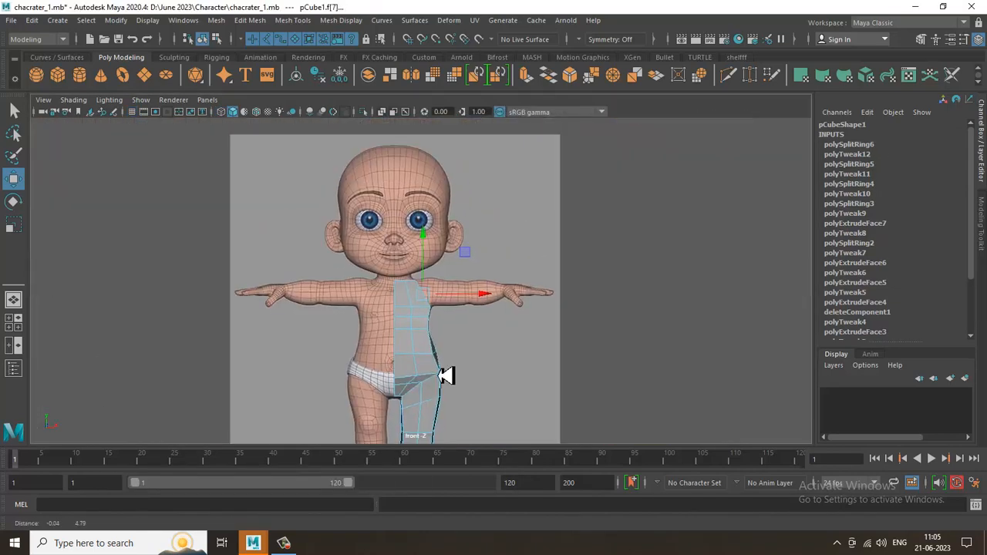
scroll(447, 375, up, 4)
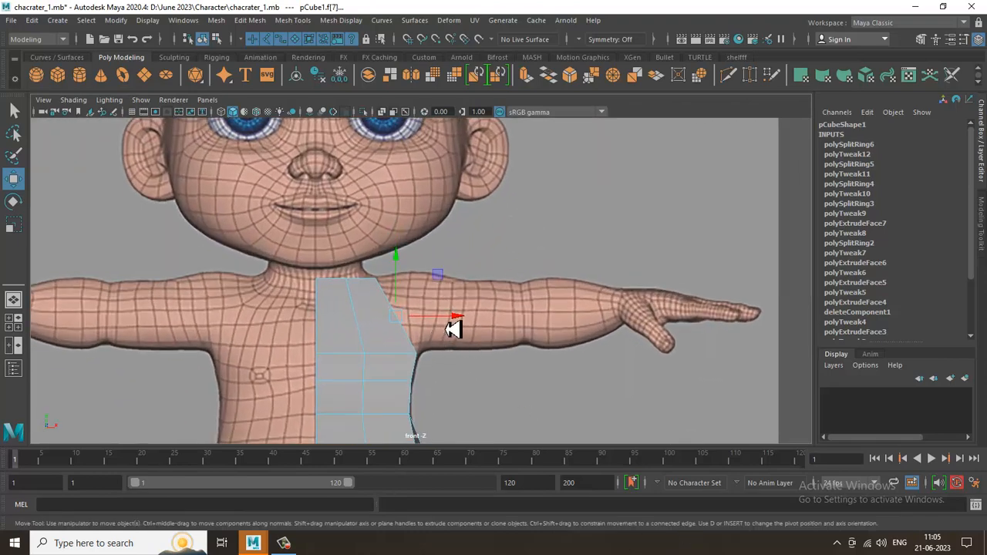
key(space)
key(space)
key(space)
key(space)
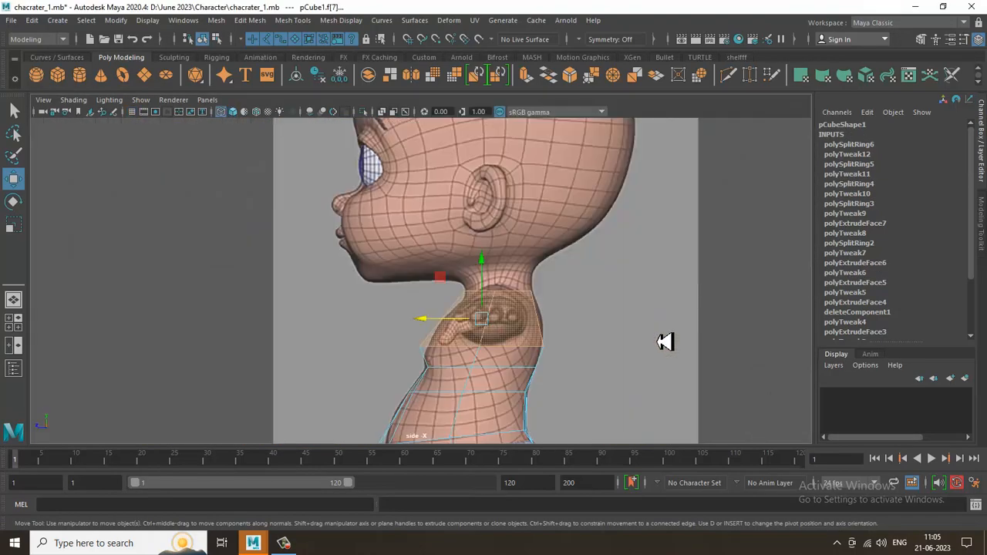
key(r)
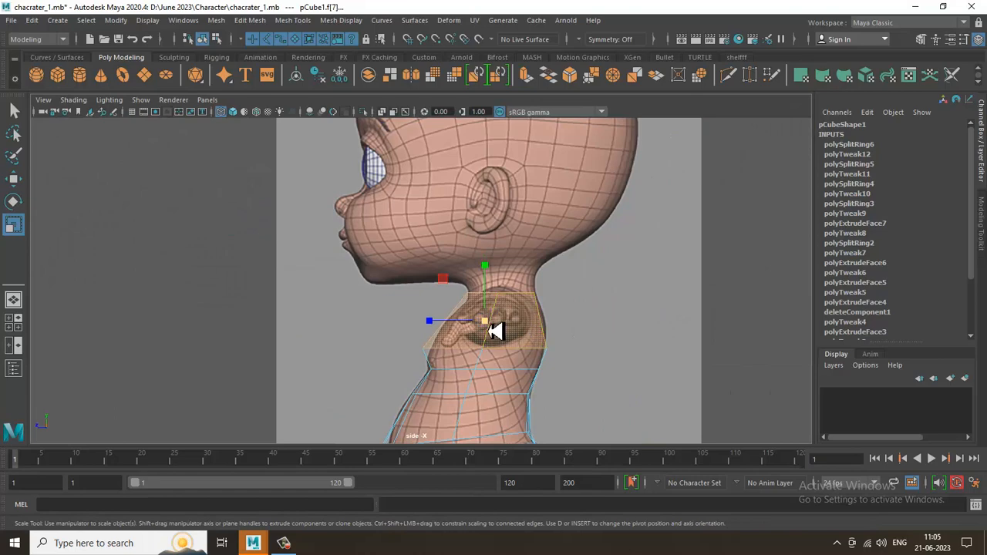
shift+drag(496, 330, 463, 330)
key(w)
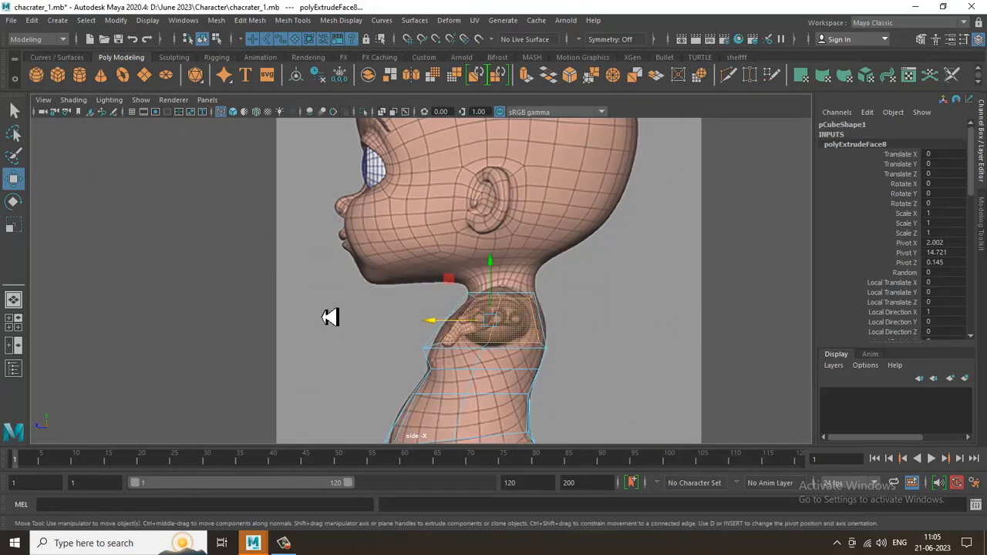
Move the extruded shoulder faces outward and fit their upper and lower vertices to the shoulder and armpit in the front reference
key(space)
key(space)
drag(392, 327, 409, 316)
right_drag(289, 265, 573, 425)
mouse_move(297, 285)
mouse_down()
mouse_move(304, 302)
mouse_move(305, 278)
mouse_up()
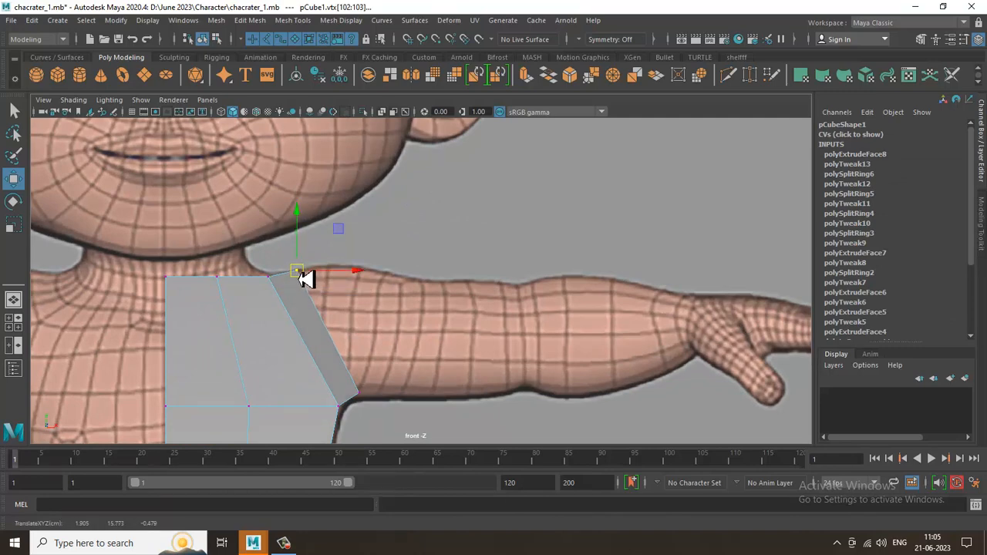
drag(348, 380, 365, 405)
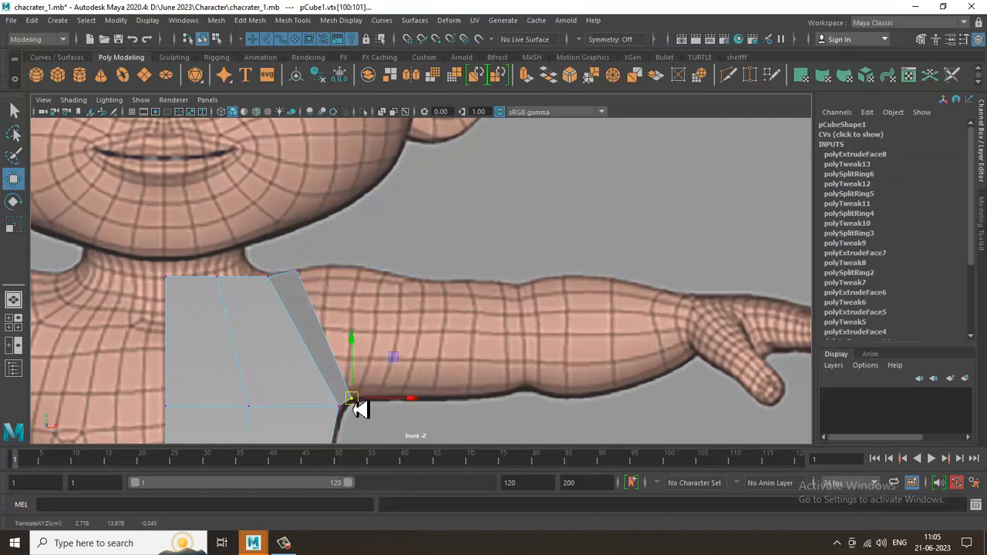
Extrude the two shoulder faces outward along the upper arm in the front view
right_drag(307, 306, 301, 251)
key(space)
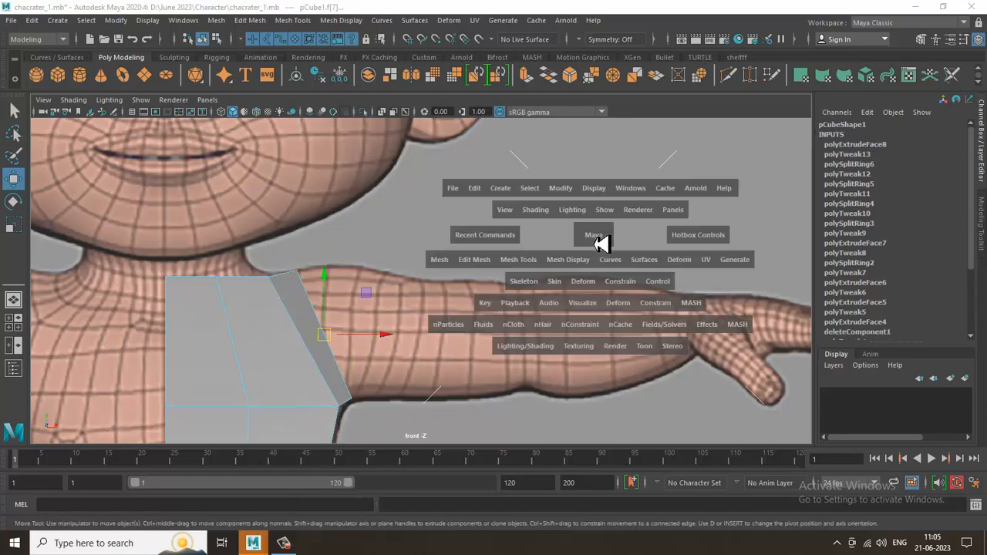
click(593, 242)
alt+drag(611, 260, 584, 260)
key(space)
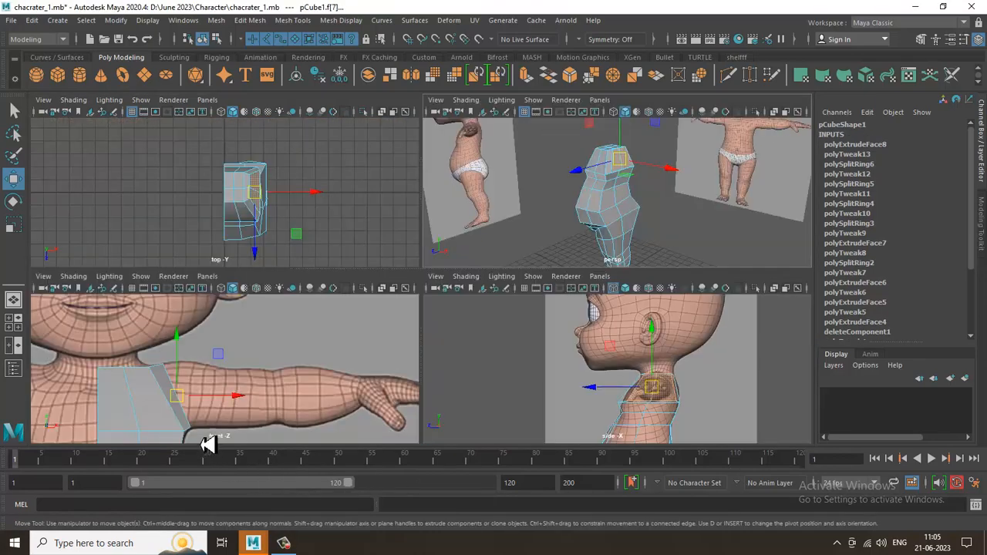
key(space)
shift+drag(384, 337, 439, 338)
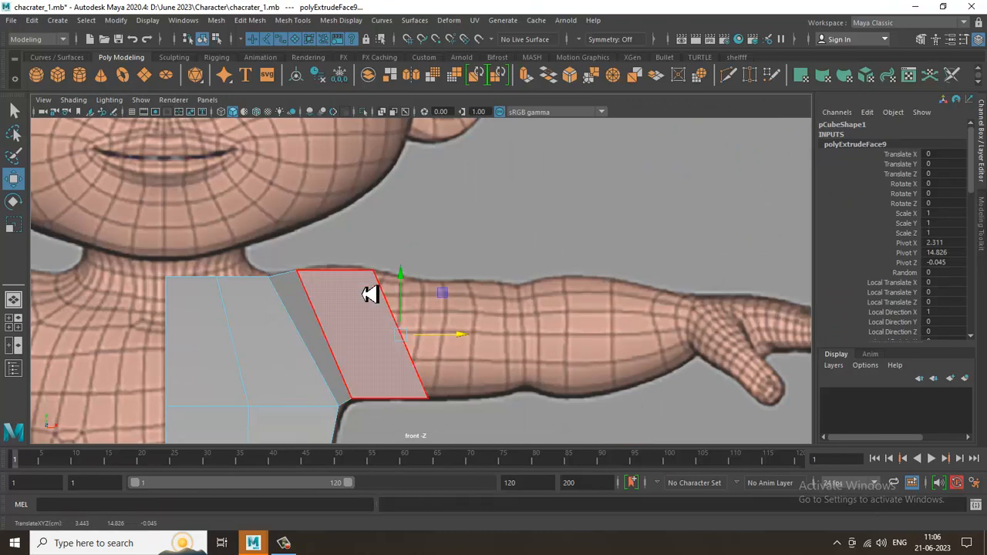
Shift the upper and lower end vertices of the arm extrusion horizontally so its end stands nearly vertical across the reference arm
right_drag(370, 289, 164, 248)
drag(407, 316, 406, 315)
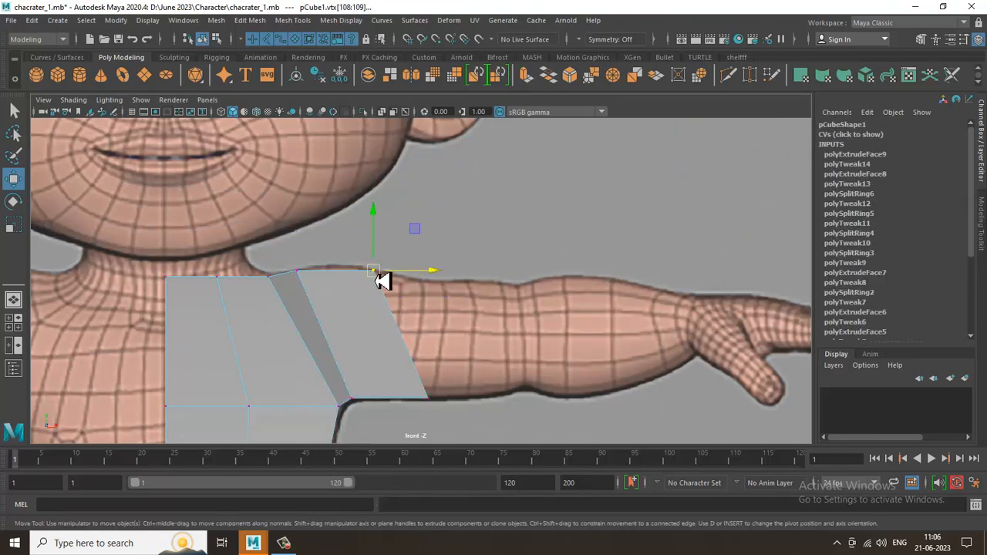
mouse_move(409, 380)
mouse_down()
mouse_move(465, 416)
mouse_move(440, 398)
mouse_up()
drag(341, 238, 415, 309)
drag(398, 271, 406, 270)
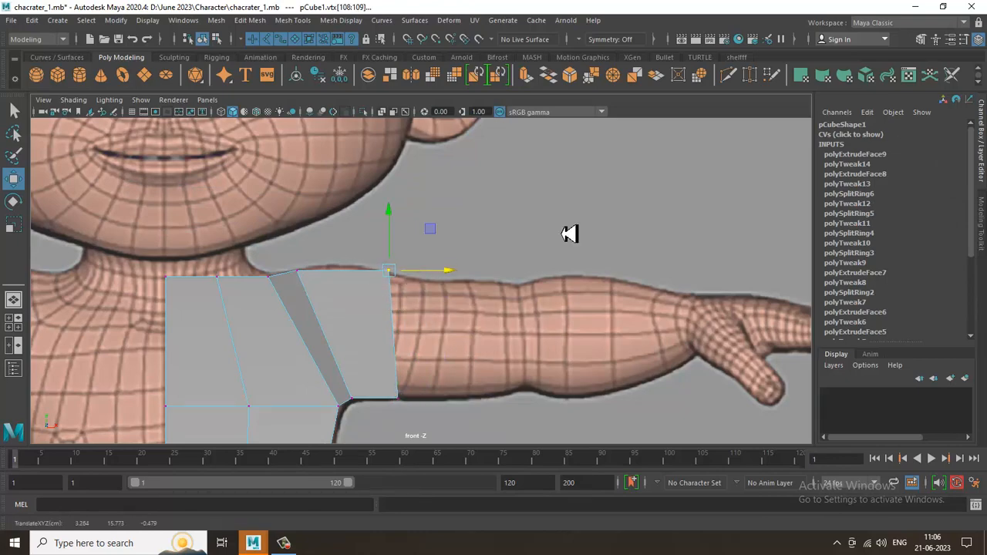
In the side view, move the back lower vertex of the arm's end inward and up towards the reference arm outline
key(space)
key(space)
alt+drag(558, 290, 503, 302)
key(space)
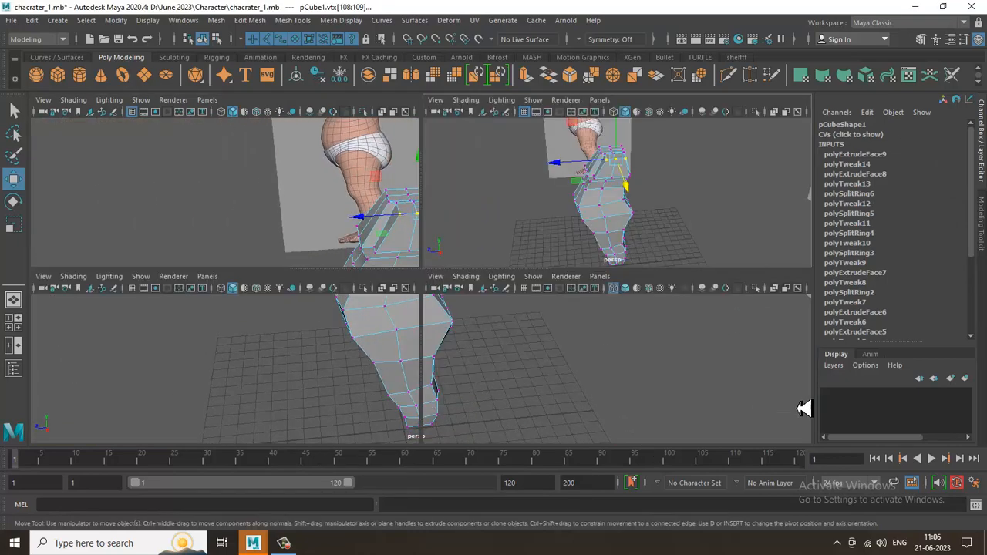
key(space)
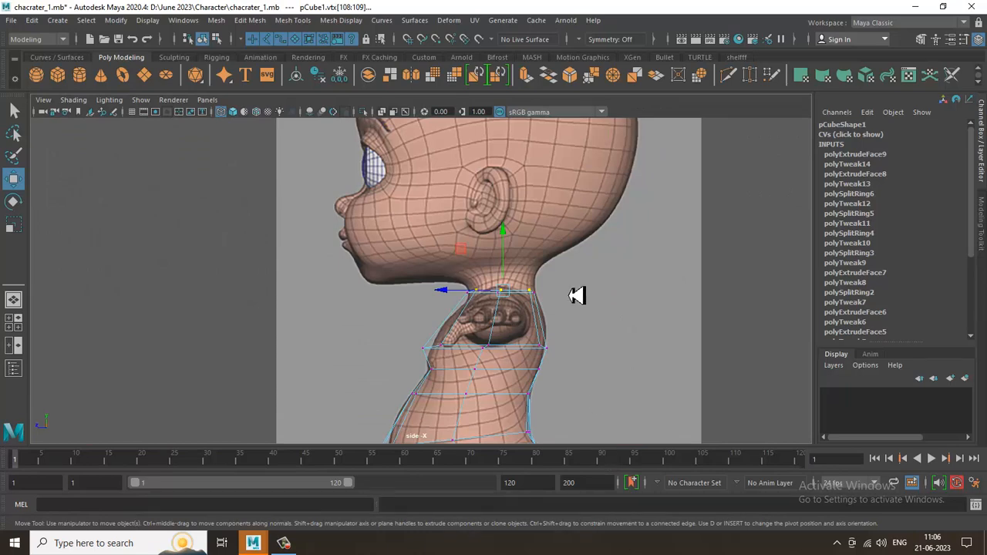
key(space)
key(space)
scroll(668, 430, up, 6)
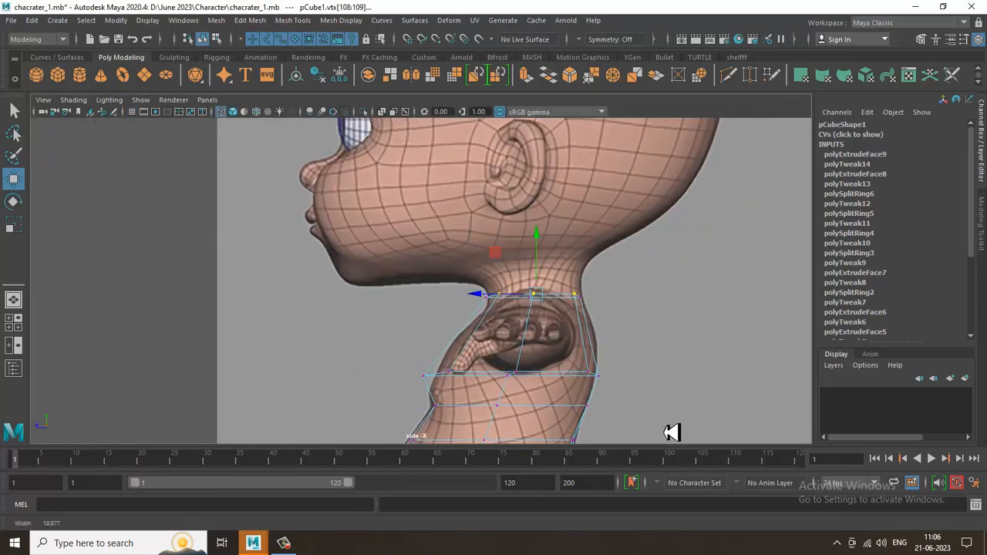
click(544, 347)
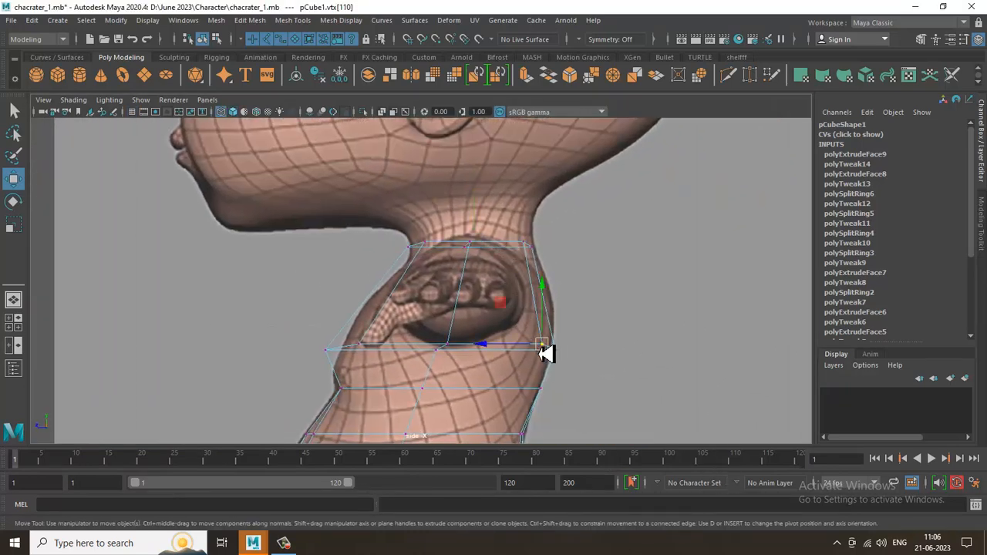
drag(547, 352, 518, 352)
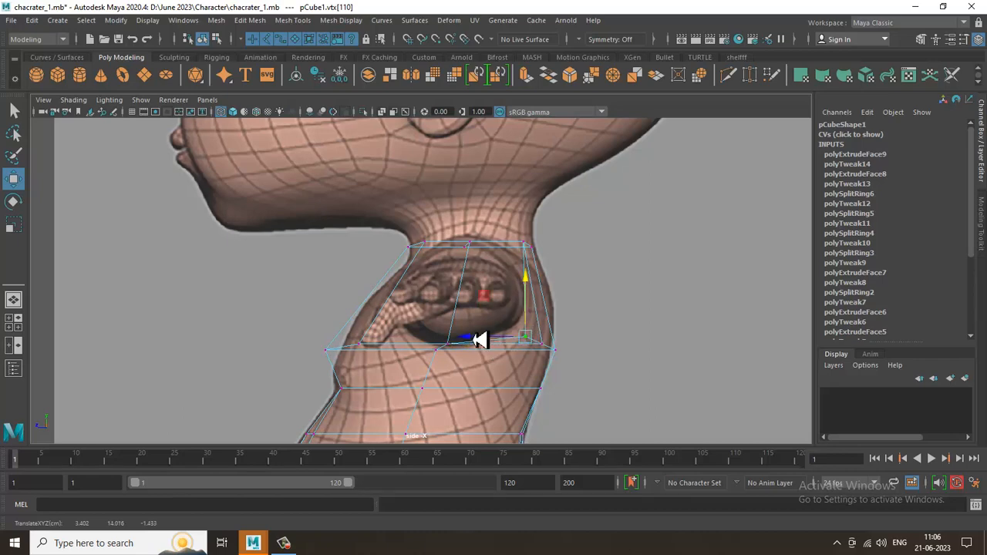
Raise the middle lower vertex of the arm's end and move the front lower vertex inward to follow the reference arm outline
click(449, 352)
drag(449, 335, 449, 326)
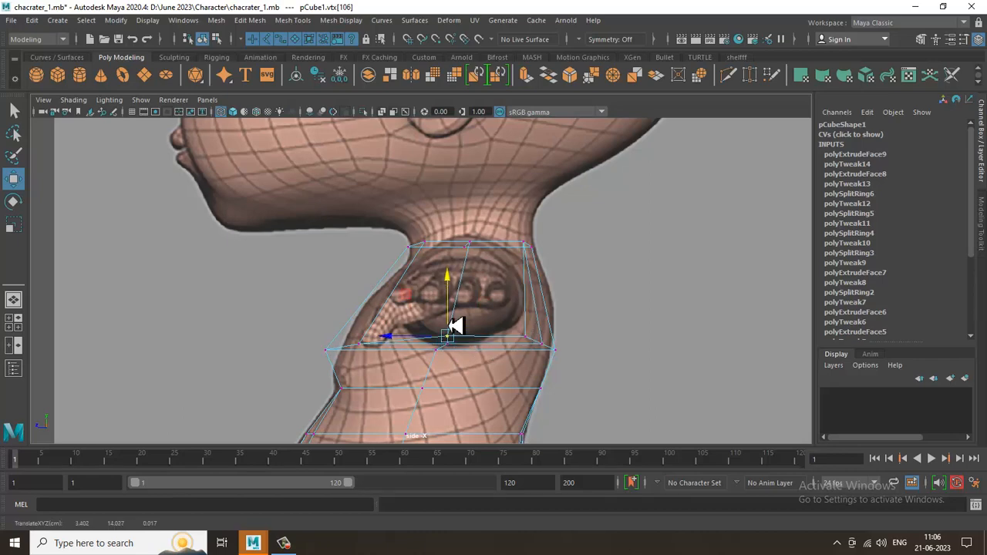
click(364, 346)
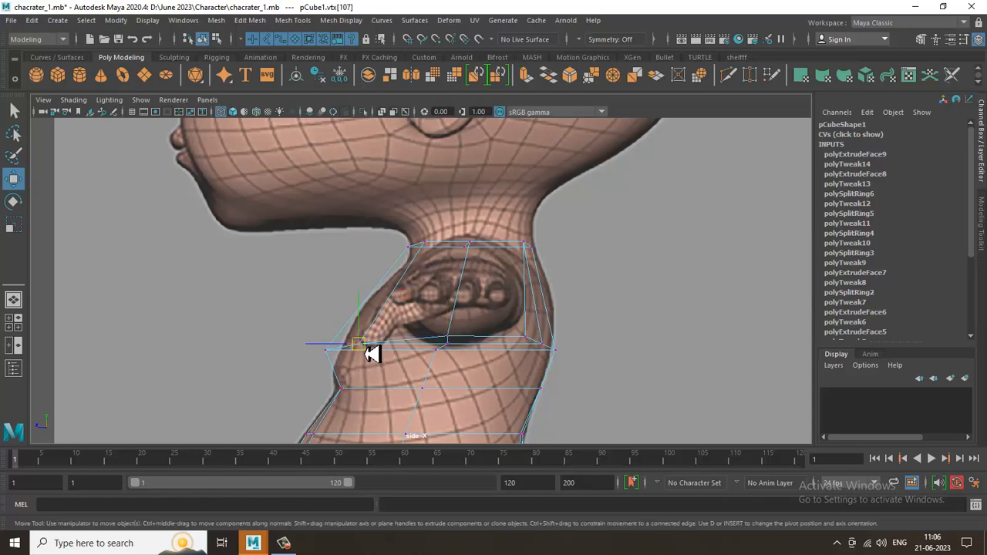
drag(375, 348, 413, 339)
Extrude the two end faces of the upper arm outward to the reference elbow in the front view
key(space)
key(space)
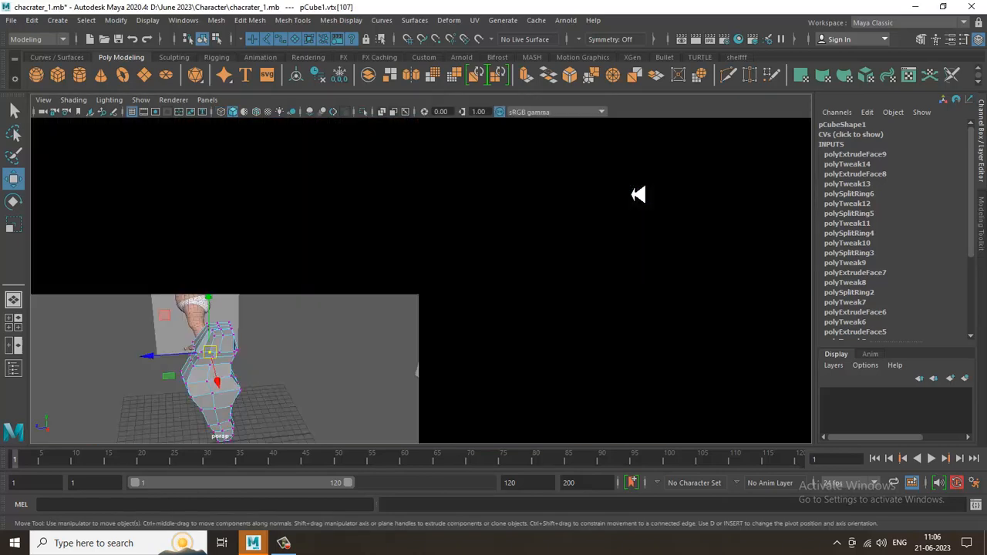
alt+drag(498, 267, 446, 256)
scroll(437, 203, up, 4)
right_click(445, 255)
click(441, 237)
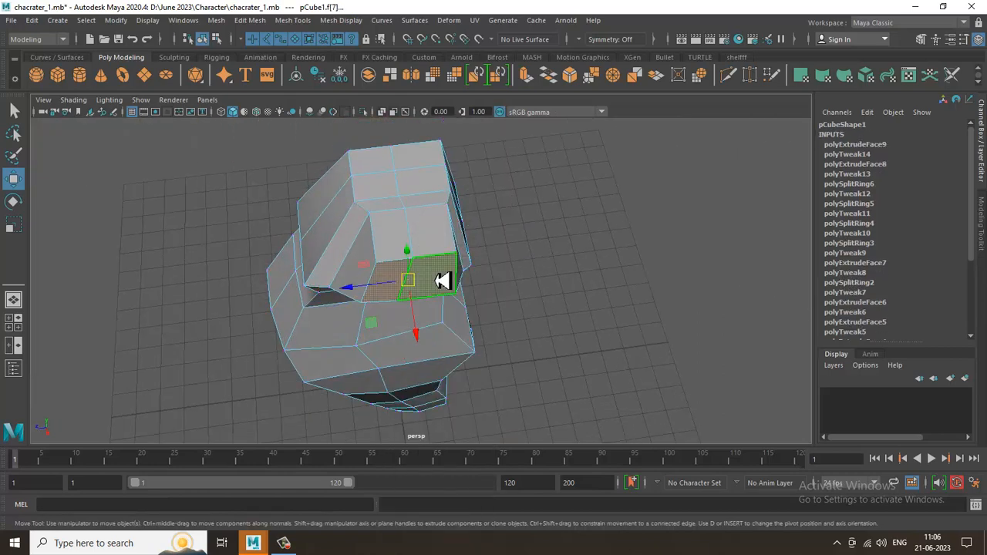
click(419, 290)
click(395, 303)
key(r)
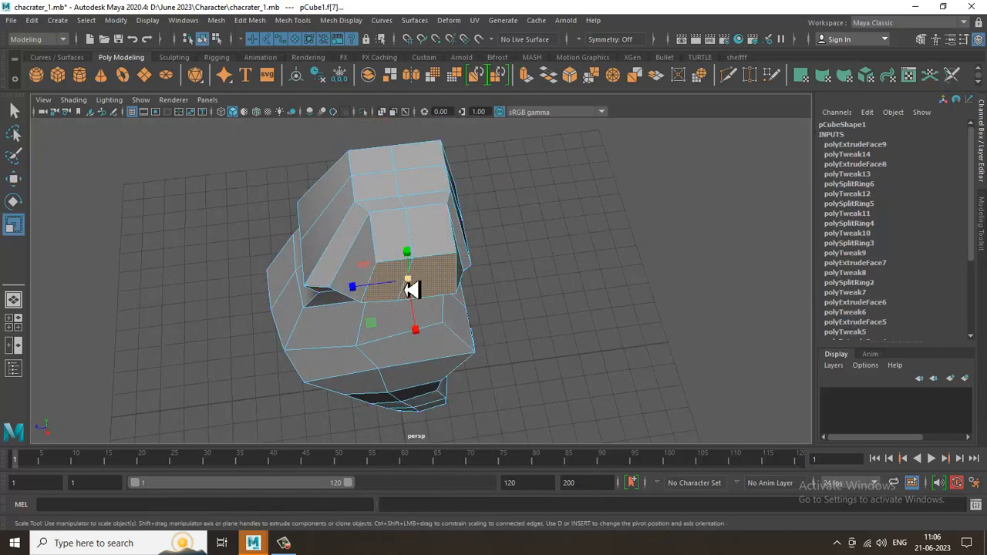
key(space)
key(space)
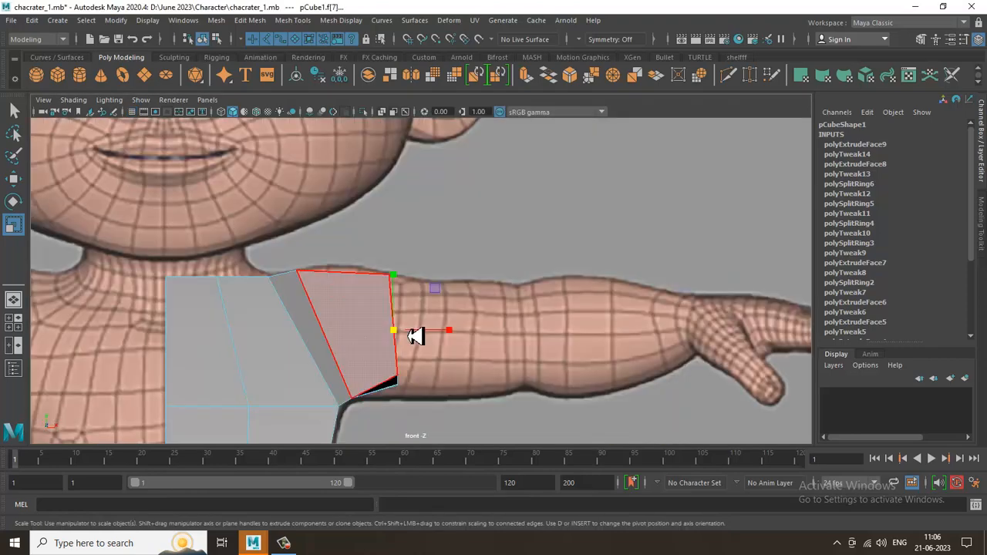
key(w)
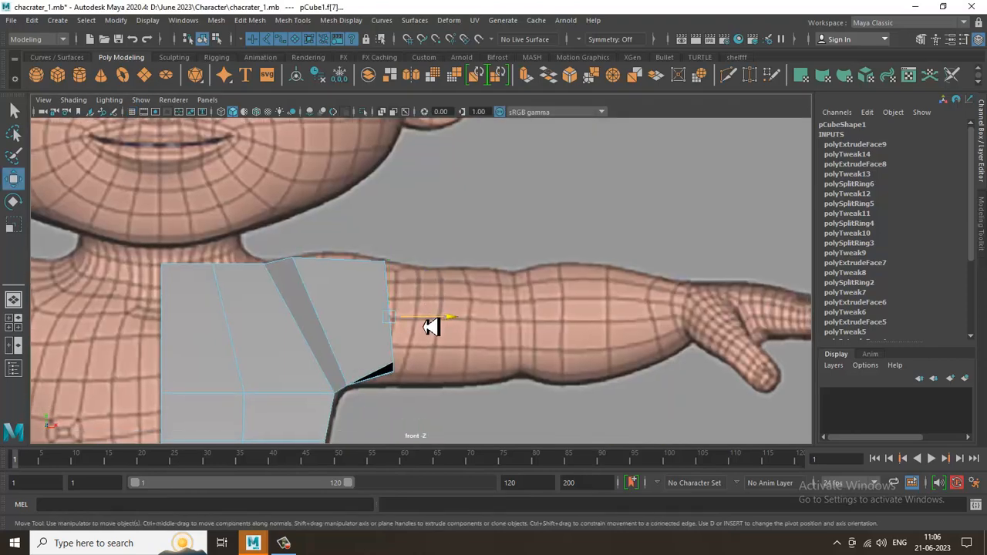
shift+drag(430, 324, 556, 346)
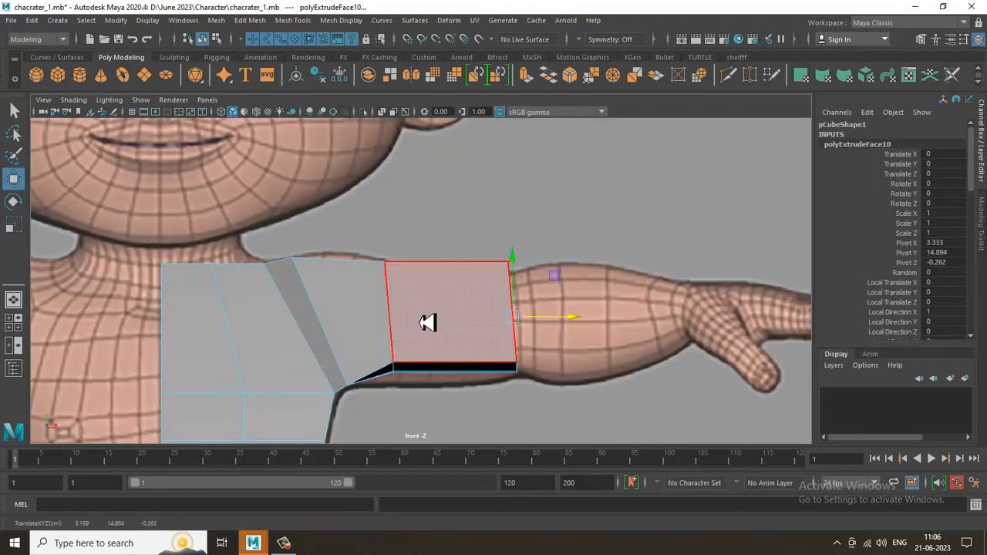
Shift the upper vertices of the mid upper-arm ring slightly towards the shoulder and lower its bottom vertices to the reference outline
right_drag(413, 203, 278, 203)
key(4)
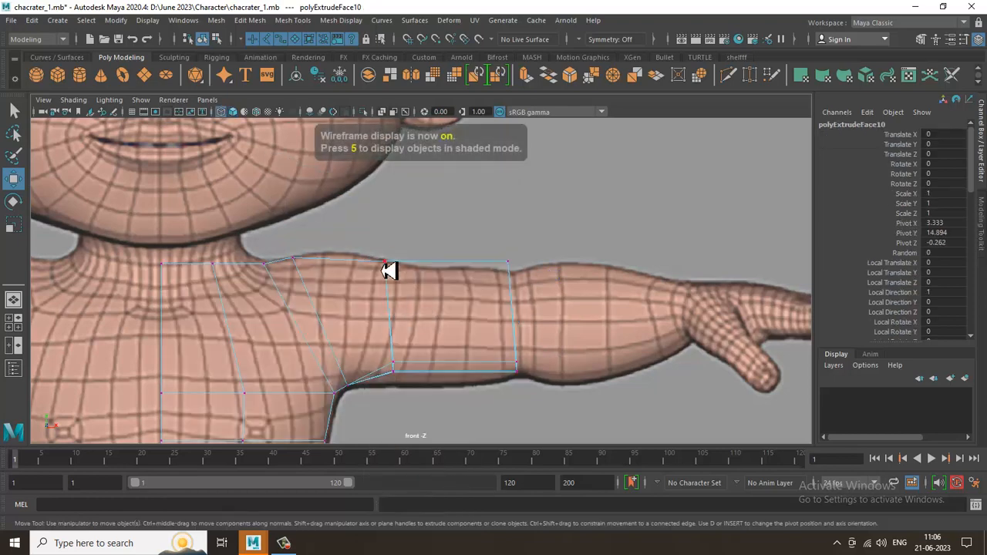
drag(378, 255, 392, 269)
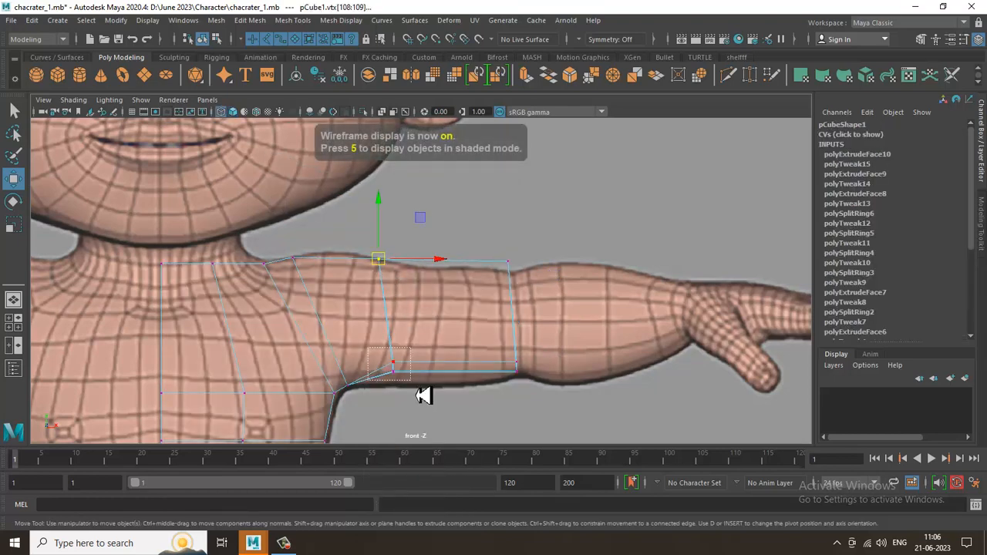
drag(421, 395, 387, 355)
drag(394, 368, 396, 387)
Lower the bottom and top vertices at the elbow end of the arm to follow the reference outline
drag(505, 350, 514, 371)
drag(478, 235, 539, 291)
drag(510, 265, 511, 264)
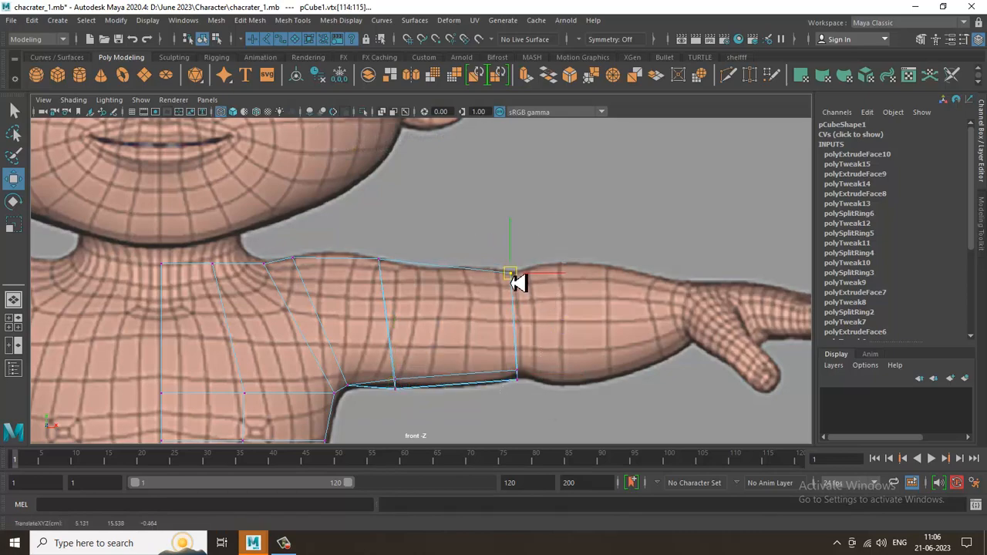
Briefly preview the mesh smoothed in the perspective view and save the scene
key(space)
key(space)
mouse_move(607, 249)
alt+mouse_down()
mouse_move(524, 316)
mouse_move(630, 267)
mouse_move(574, 283)
mouse_move(555, 267)
mouse_move(536, 270)
alt+mouse_up()
key(3)
key(1)
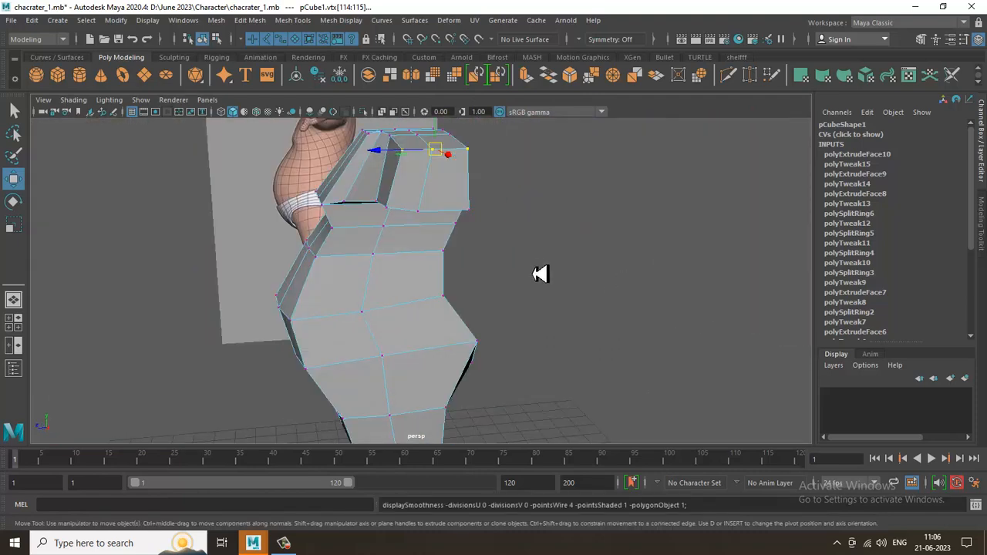
key(ctrl+s)
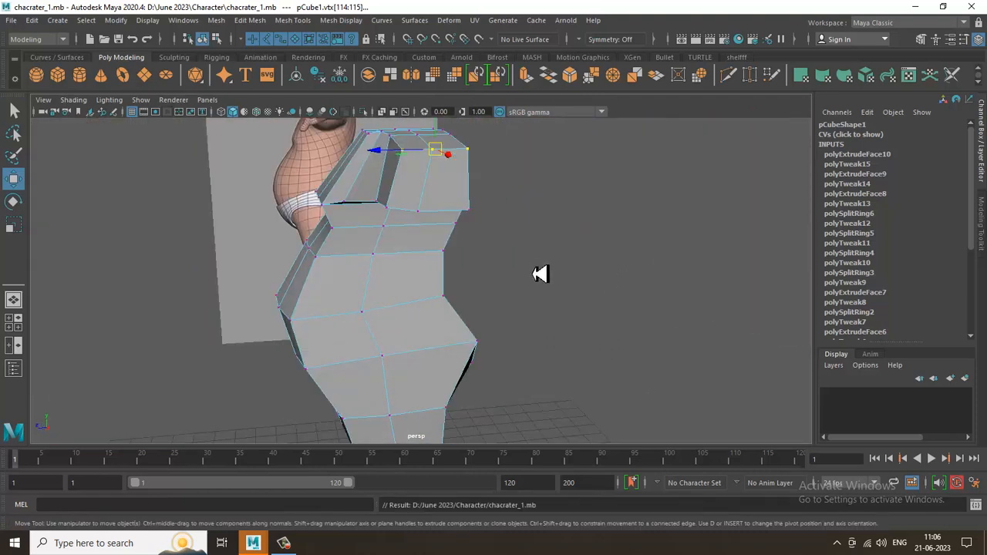
click(286, 547)
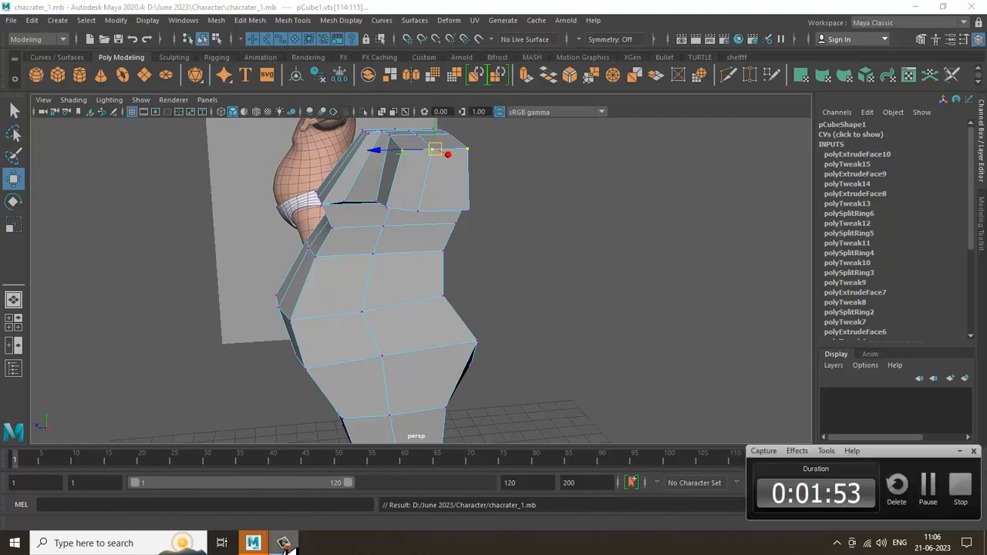
click(285, 546)
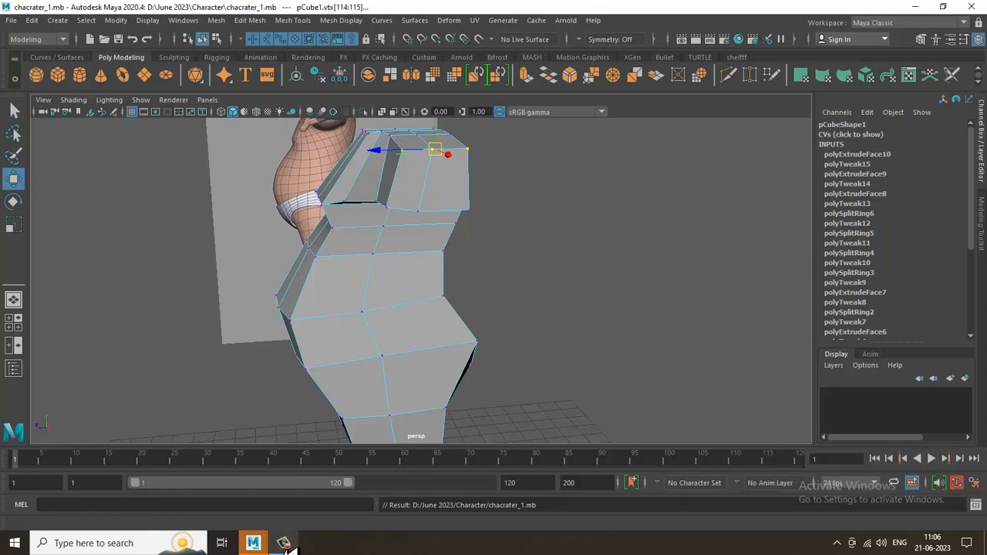
Extrude the elbow end faces out to the reference wrist in the front view and fit their size and height to its outline
alt+drag(512, 340, 533, 304)
key(space)
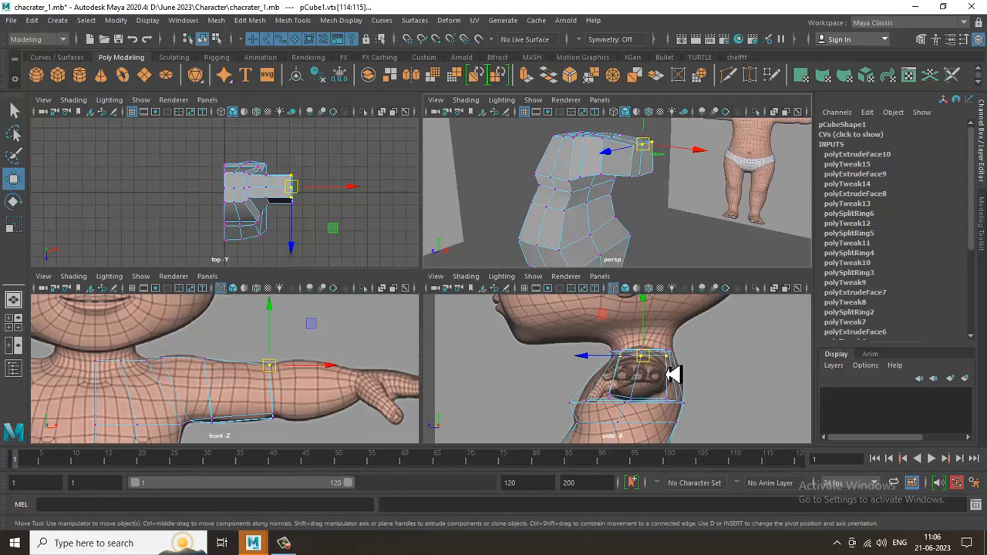
key(space)
scroll(382, 293, down, 2)
right_click(389, 235)
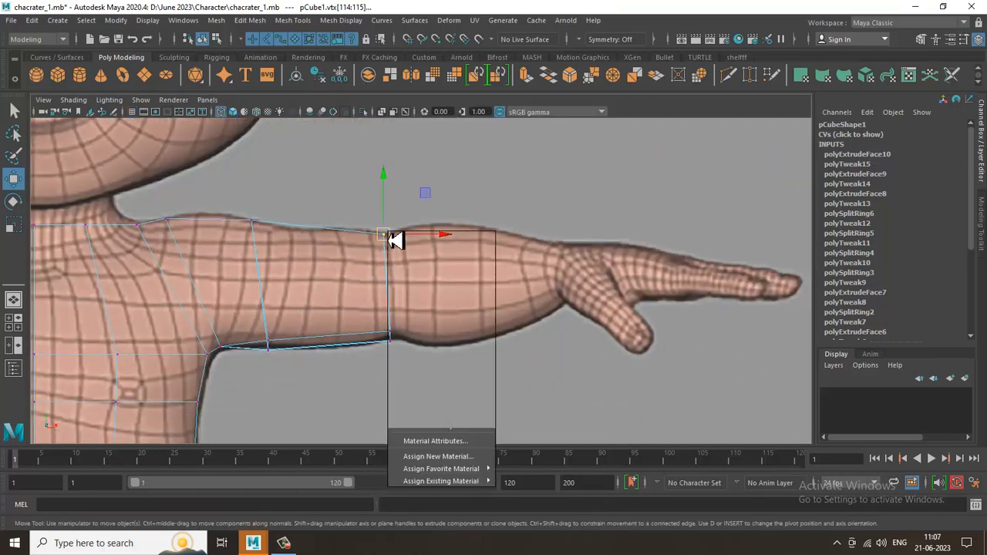
right_drag(377, 204, 377, 246)
drag(353, 185, 444, 464)
shift+drag(346, 286, 572, 251)
key(r)
key(w)
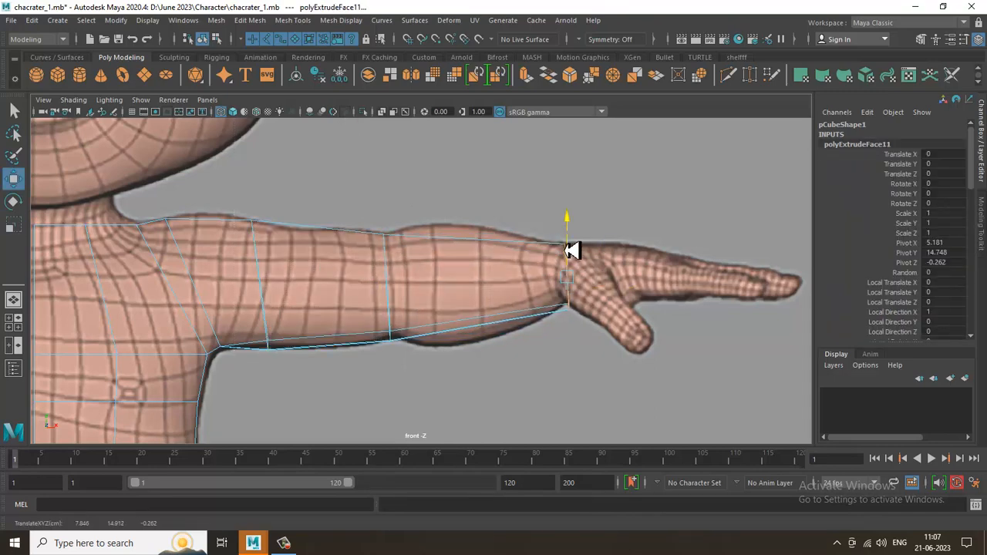
Set the Rotate tool's step snap to Relative in its tool settings
key(space)
drag(676, 181, 674, 148)
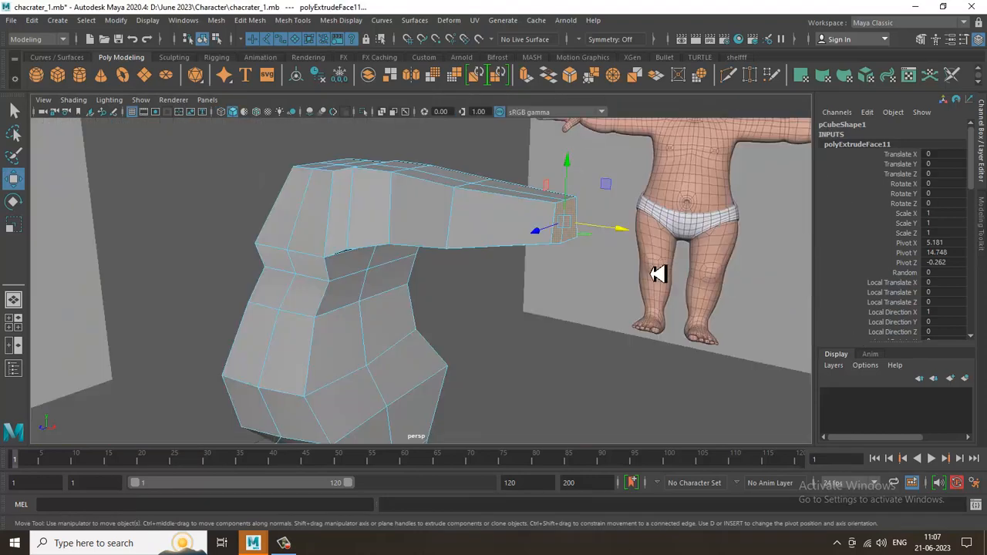
mouse_move(657, 274)
alt+mouse_down()
mouse_move(593, 280)
mouse_move(621, 292)
alt+mouse_up()
key(w)
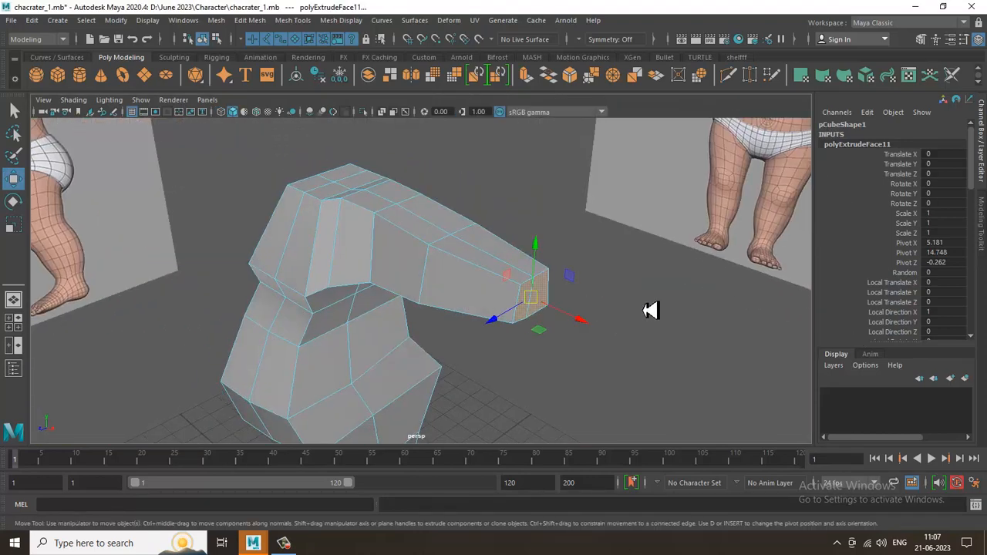
key(e)
click(528, 298)
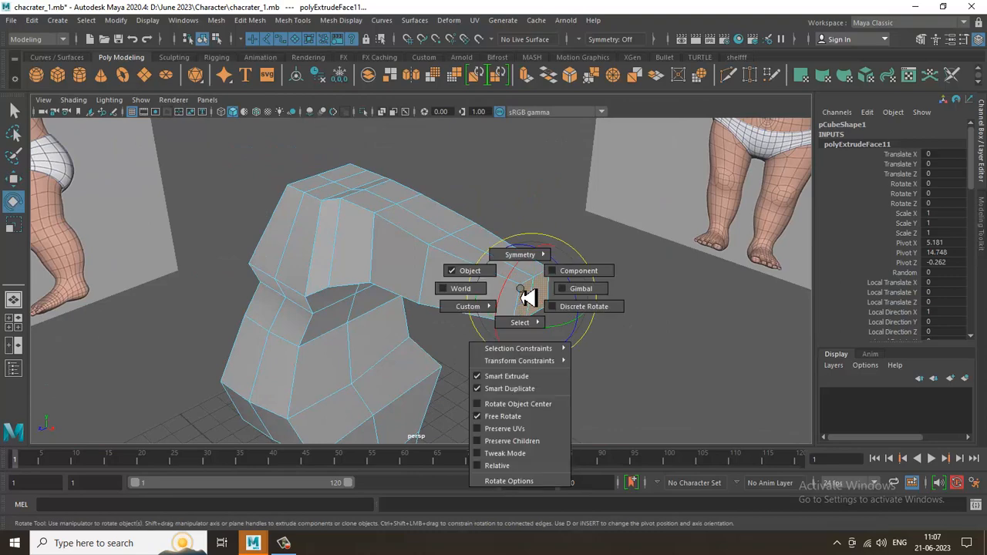
click(530, 483)
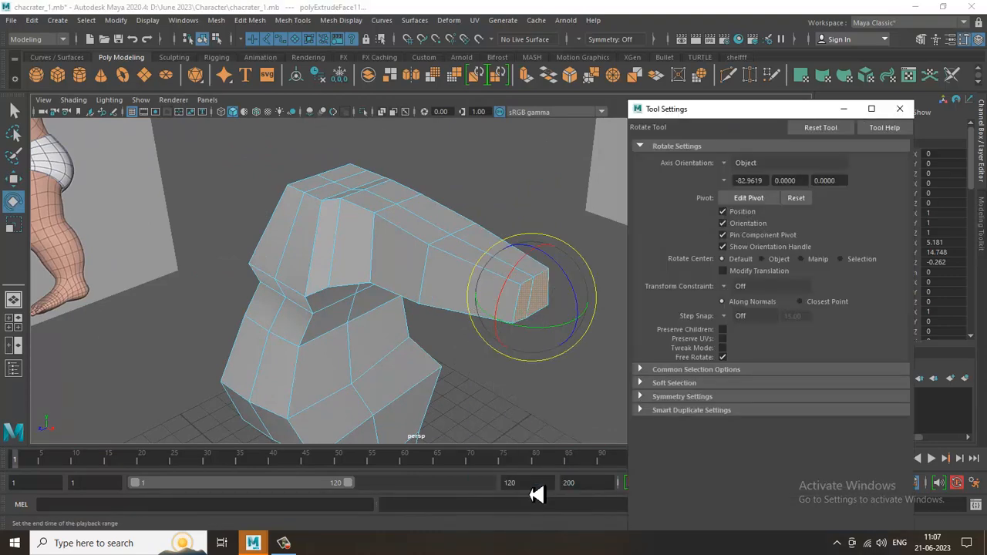
click(739, 317)
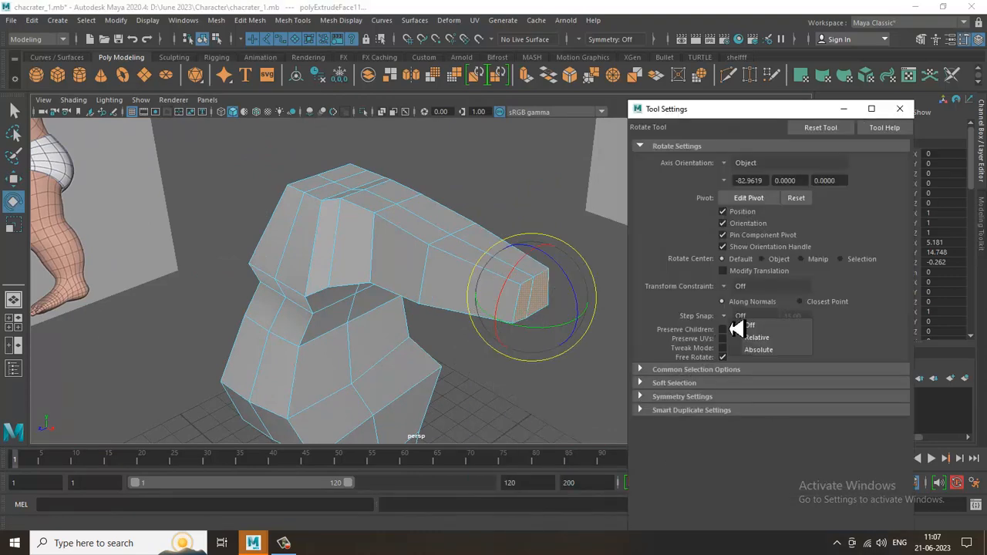
click(762, 337)
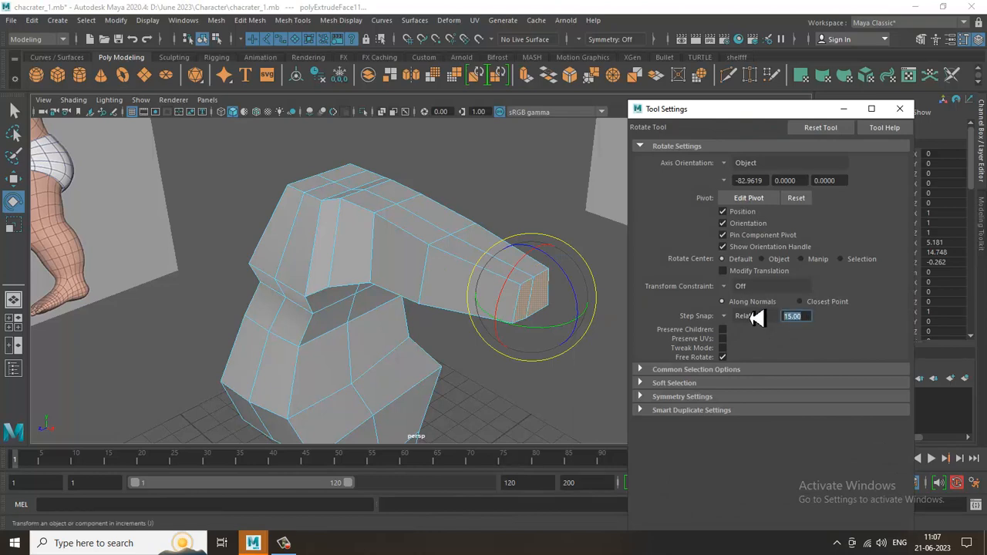
click(901, 110)
Try to rotate the wrist end faces about the arm's lengthwise axis
drag(506, 305, 626, 311)
key(w)
key(space)
key(space)
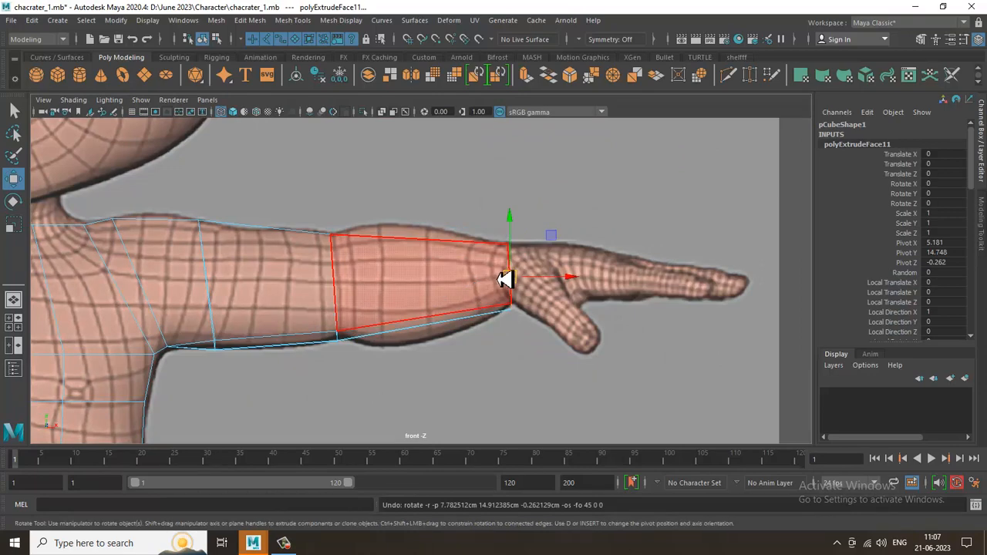
key(e)
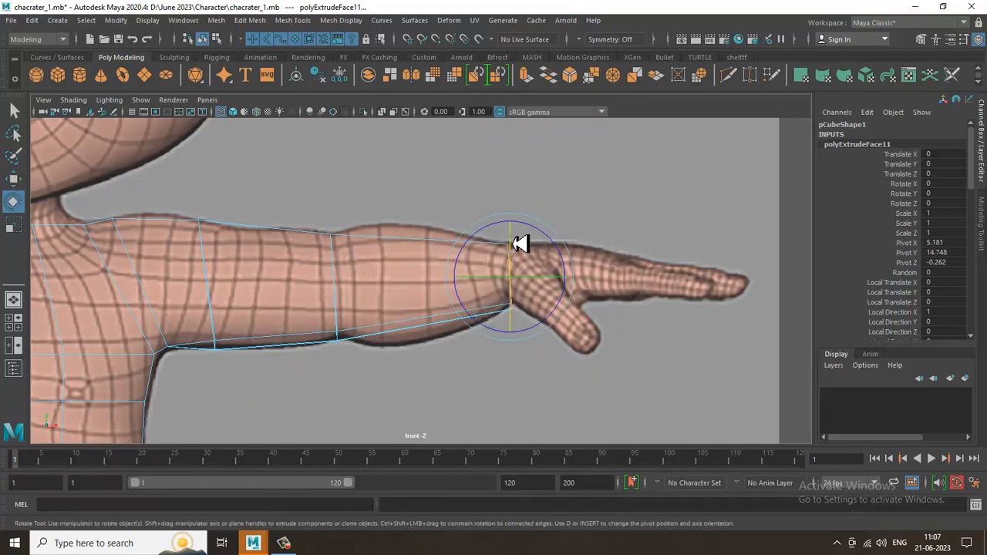
key(space)
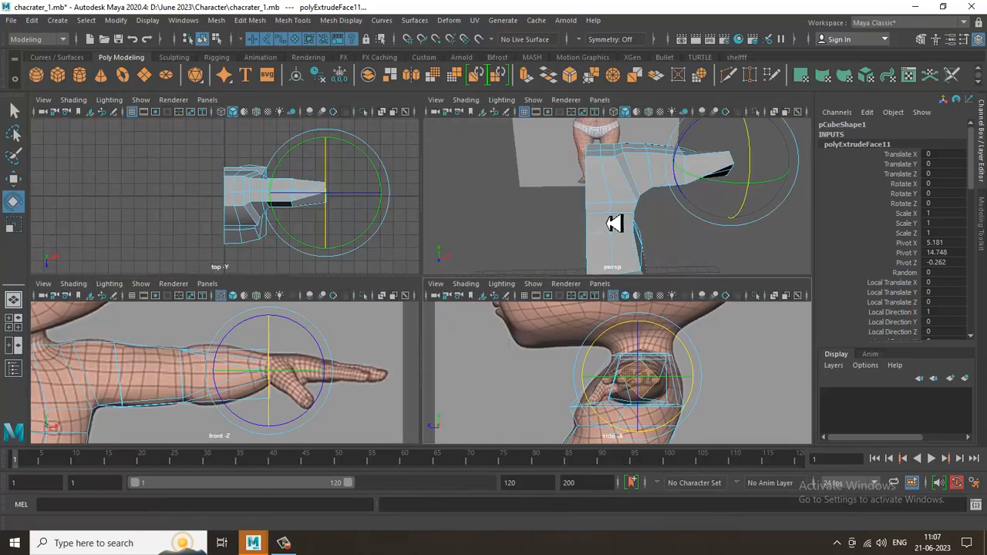
key(ctrl+z)
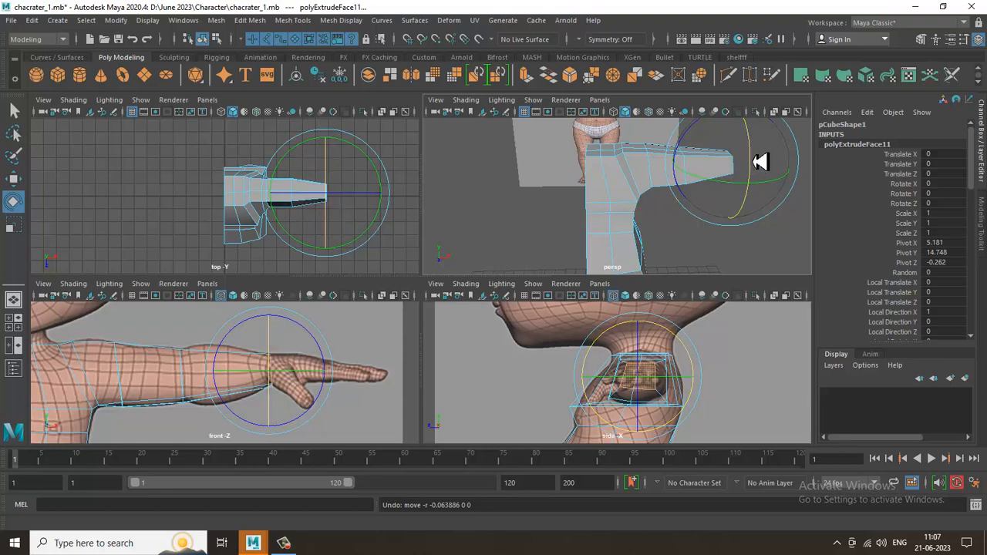
Rotate the wrist end faces about the arm's lengthwise axis and scale them to fit the reference wrist
key(ctrl+z)
key(ctrl+z)
key(ctrl+z)
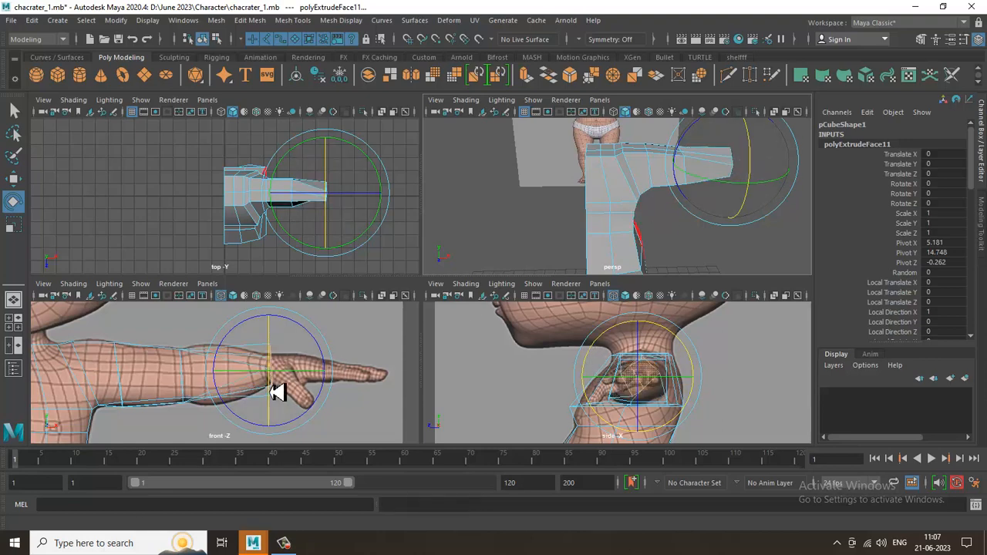
key(w)
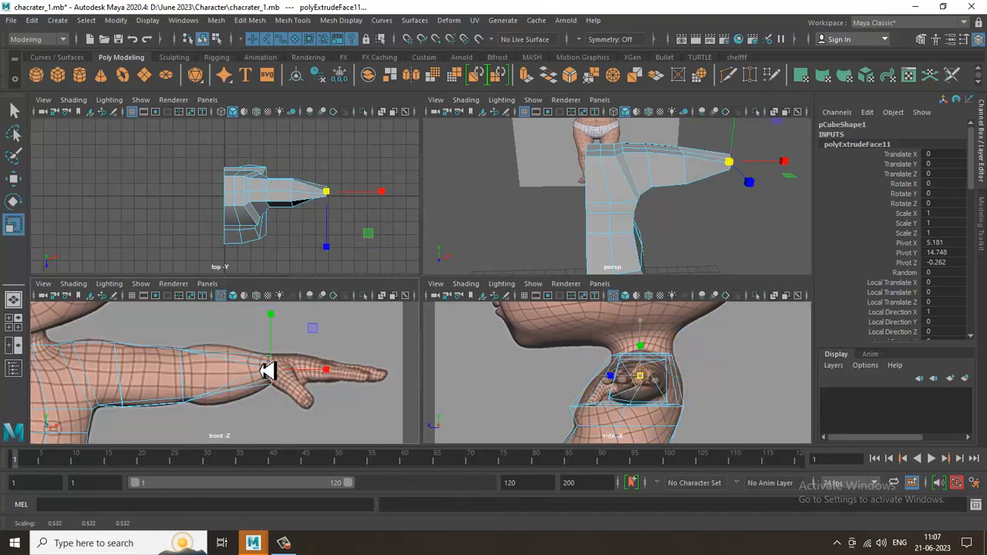
key(space)
scroll(393, 316, up, 1)
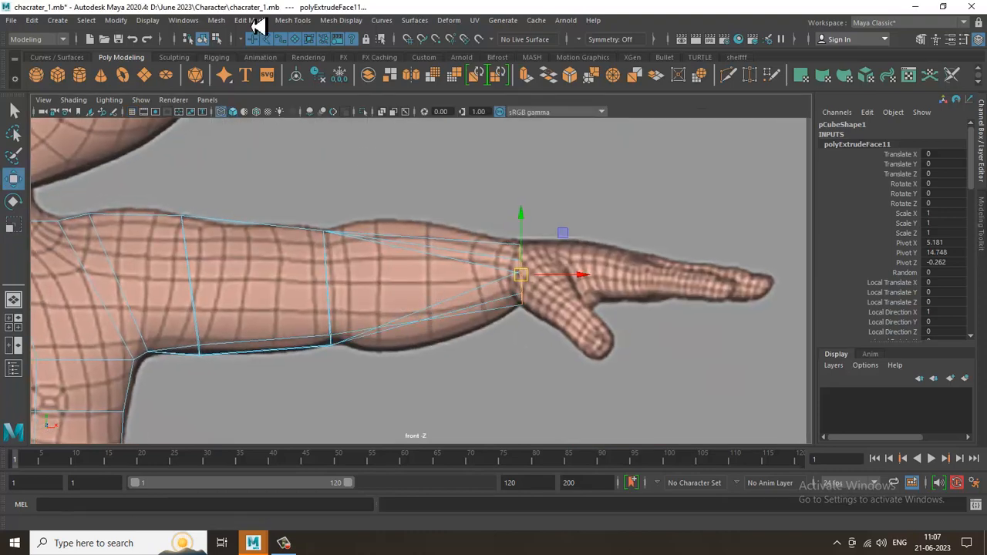
Insert an edge loop around the middle of the forearm and save the scene
click(293, 21)
click(351, 113)
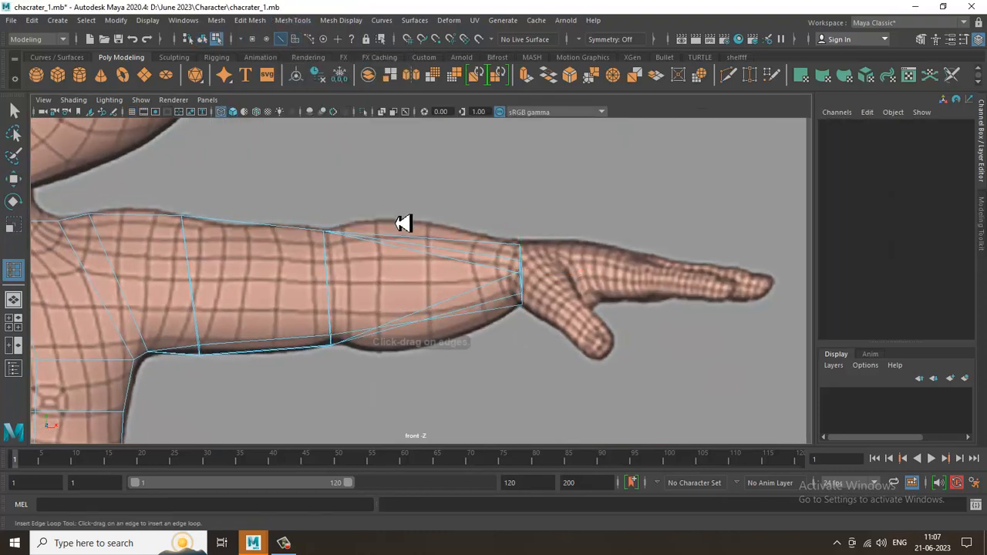
click(423, 246)
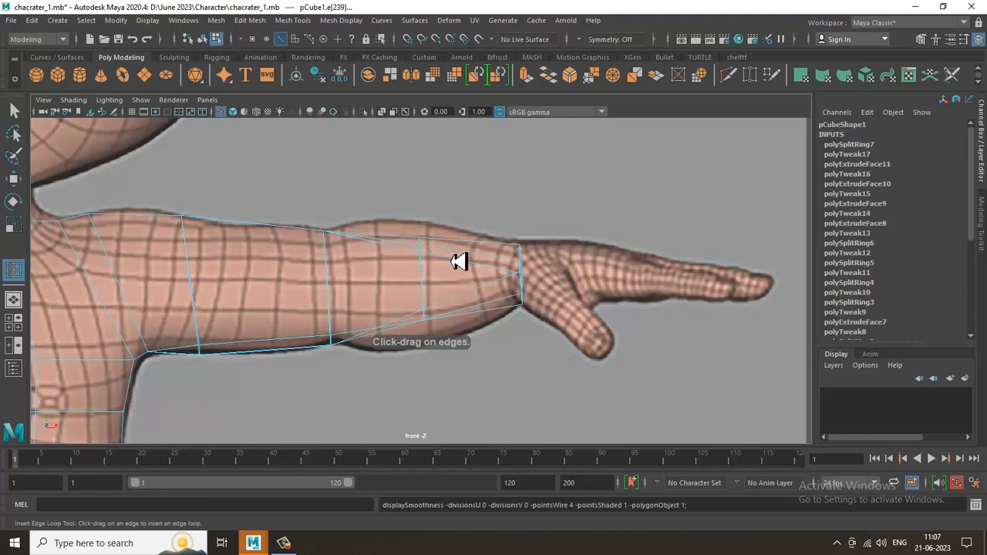
key(w)
key(ctrl+s)
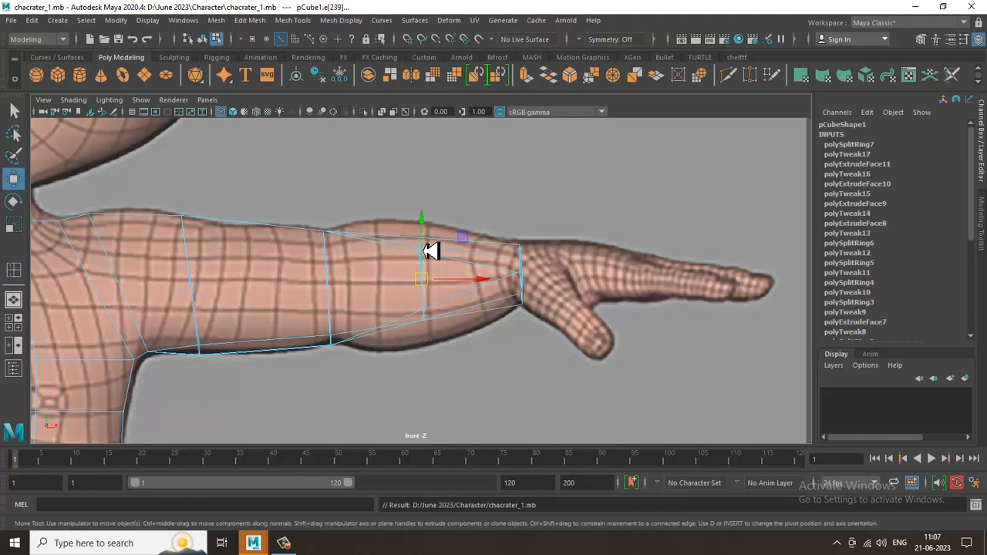
Scale up the vertices of the new forearm edge loop to match the fuller outline of the reference forearm
right_click(428, 249)
click(308, 202)
right_drag(401, 244, 286, 194)
drag(364, 177, 473, 392)
key(r)
drag(422, 281, 456, 321)
key(w)
key(space)
key(space)
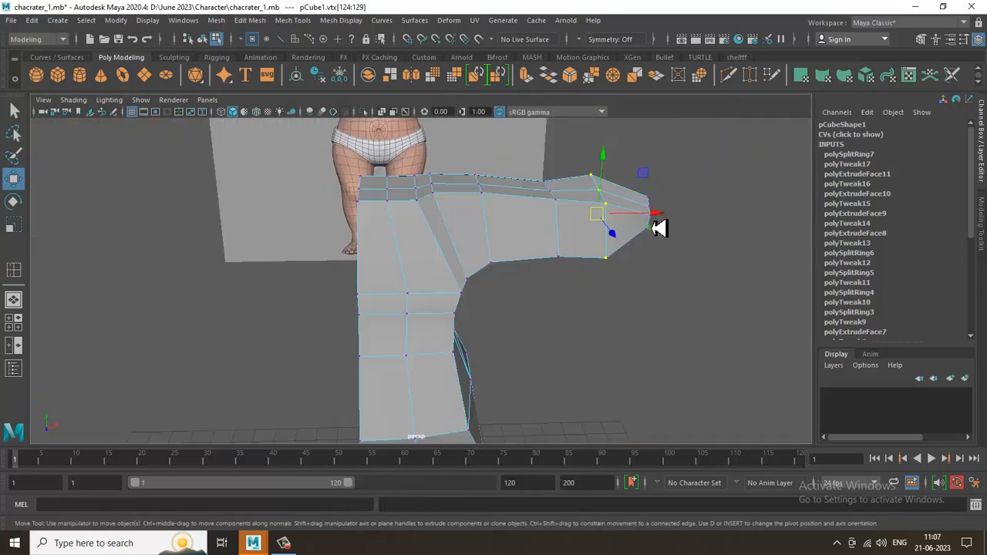
alt+drag(657, 225, 298, 227)
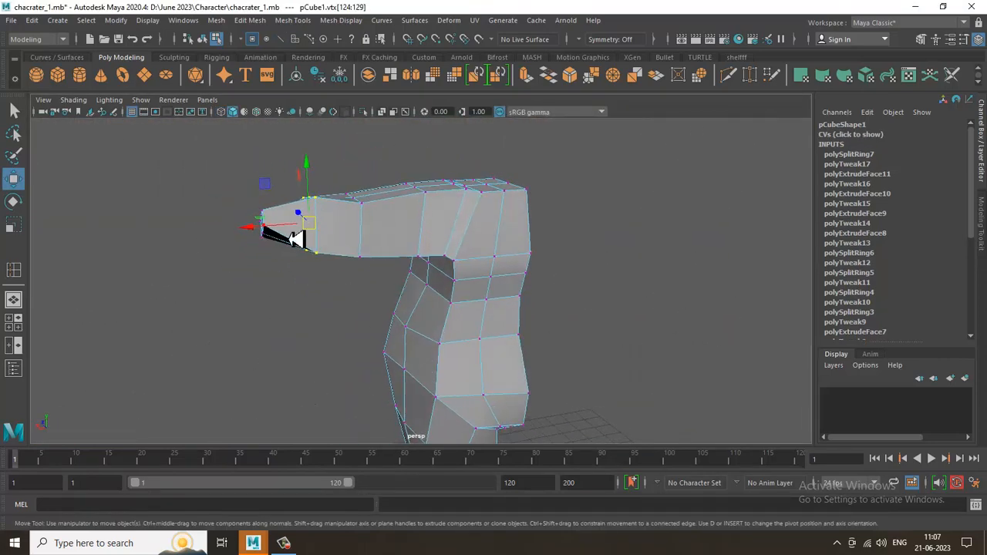
key(r)
key(w)
alt+drag(358, 203, 392, 221)
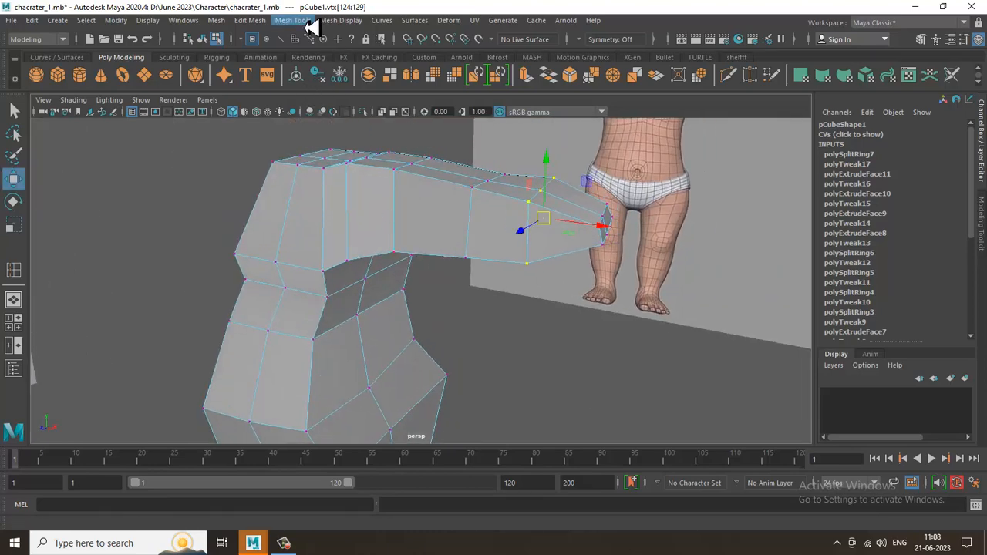
Insert an edge loop lengthwise along the side of the arm and return to vertex selection
click(306, 20)
click(346, 115)
click(331, 225)
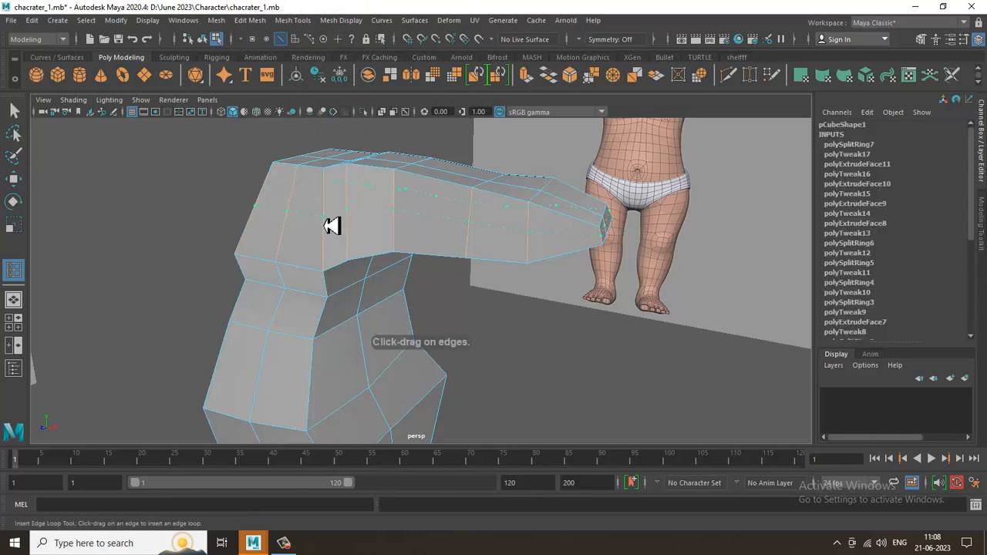
click(331, 225)
key(w)
alt+drag(333, 223, 529, 201)
right_drag(474, 132, 260, 78)
alt+drag(515, 198, 485, 226)
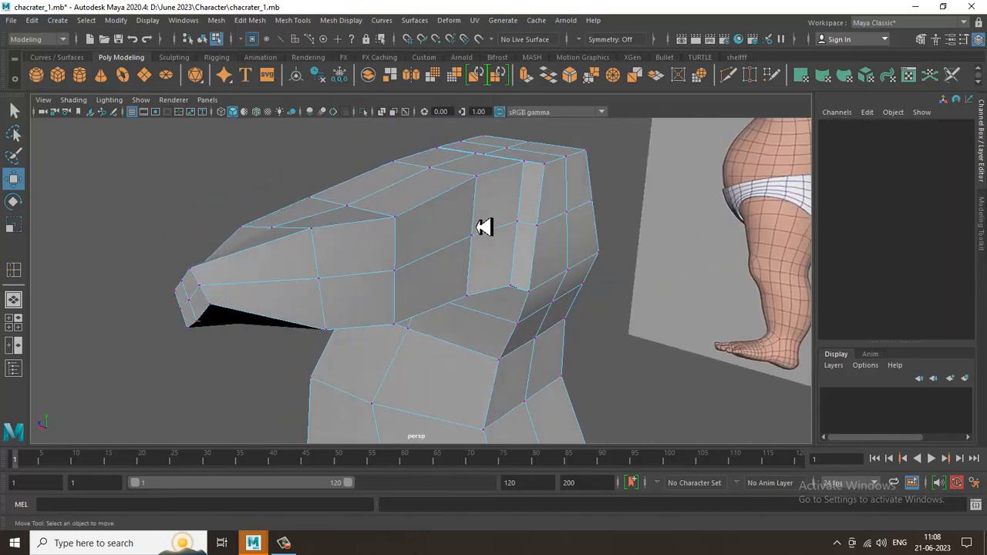
Preview the mesh smoothed and scale up the wrist end vertices to match the reference wrist in the front view
key(3)
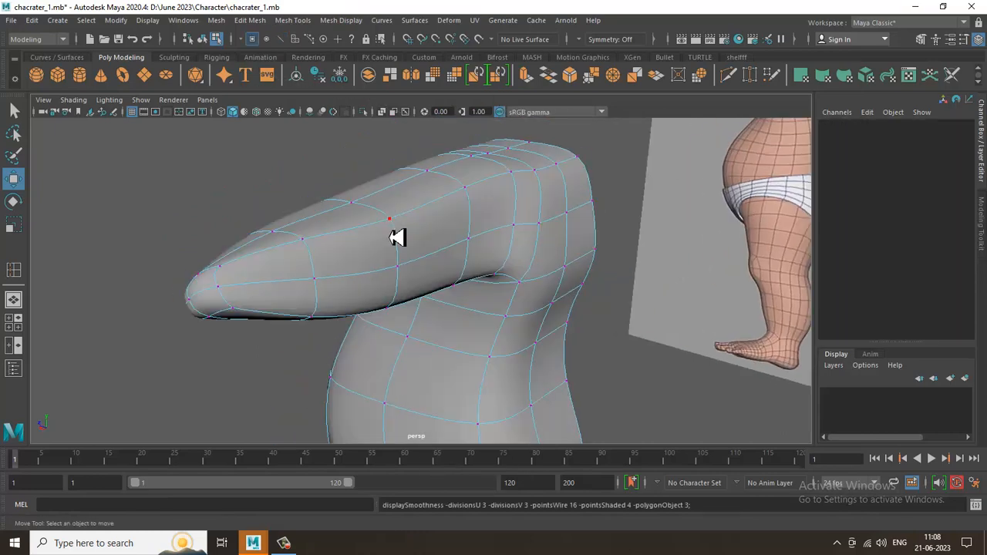
alt+drag(397, 236, 532, 236)
key(space)
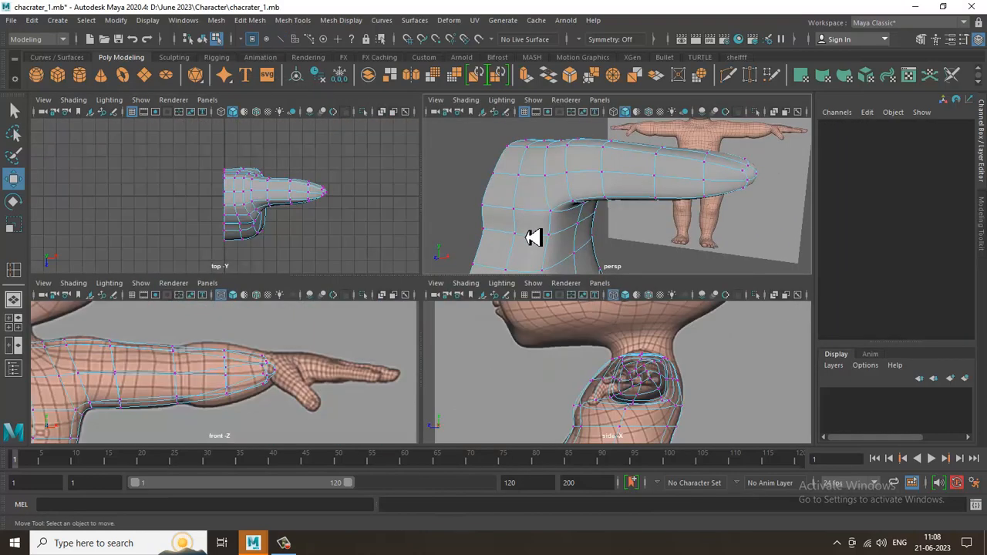
key(space)
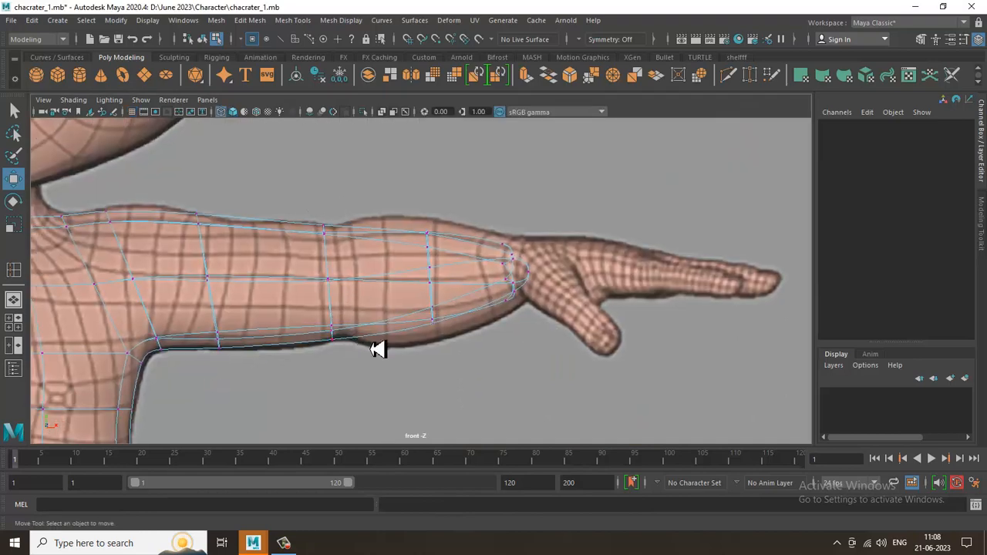
key(r)
mouse_move(537, 298)
mouse_down()
mouse_move(518, 278)
mouse_move(555, 305)
mouse_up()
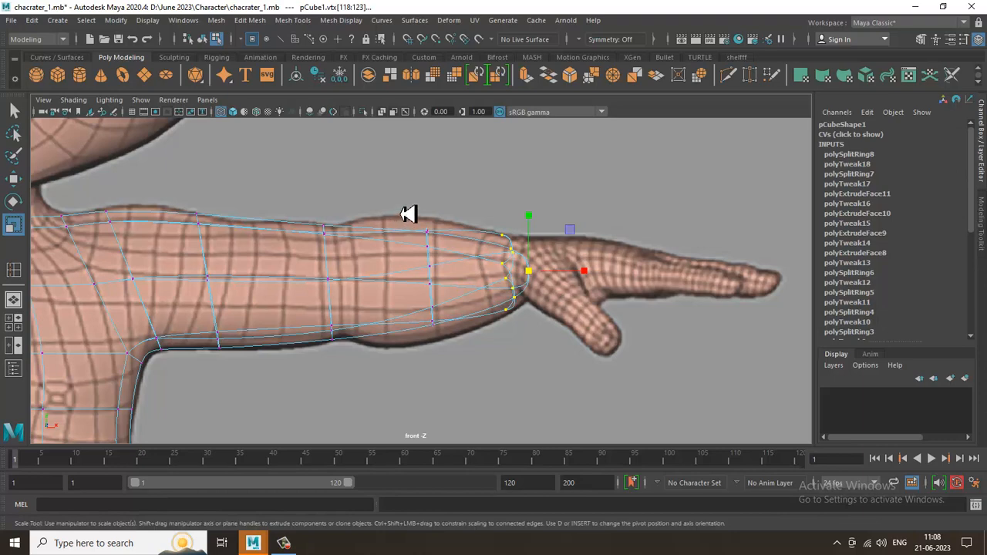
Raise the forearm loop's upper vertices and lower its bottom vertices to match the reference forearm outline in the front view
drag(418, 223, 451, 255)
key(w)
drag(426, 199, 425, 182)
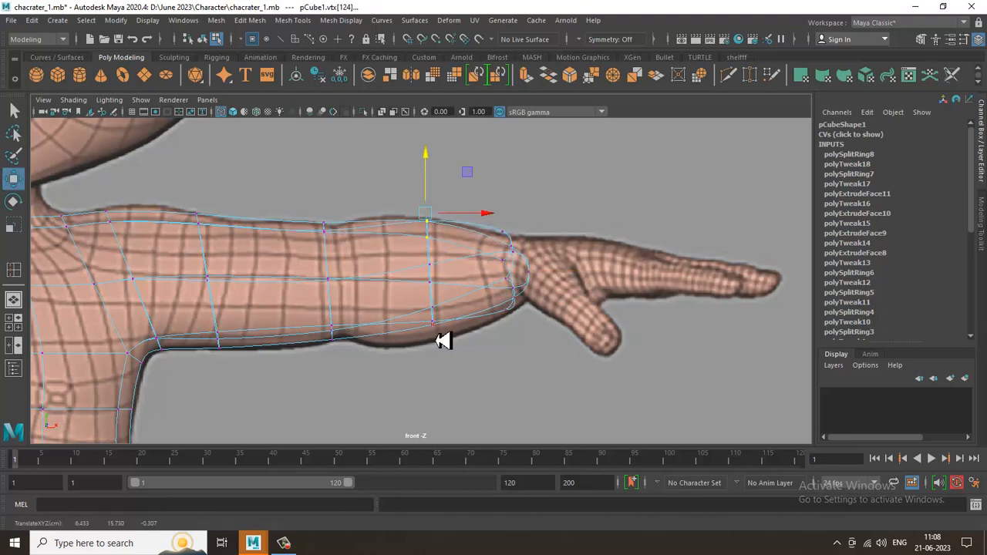
drag(414, 295, 448, 341)
drag(437, 301, 444, 328)
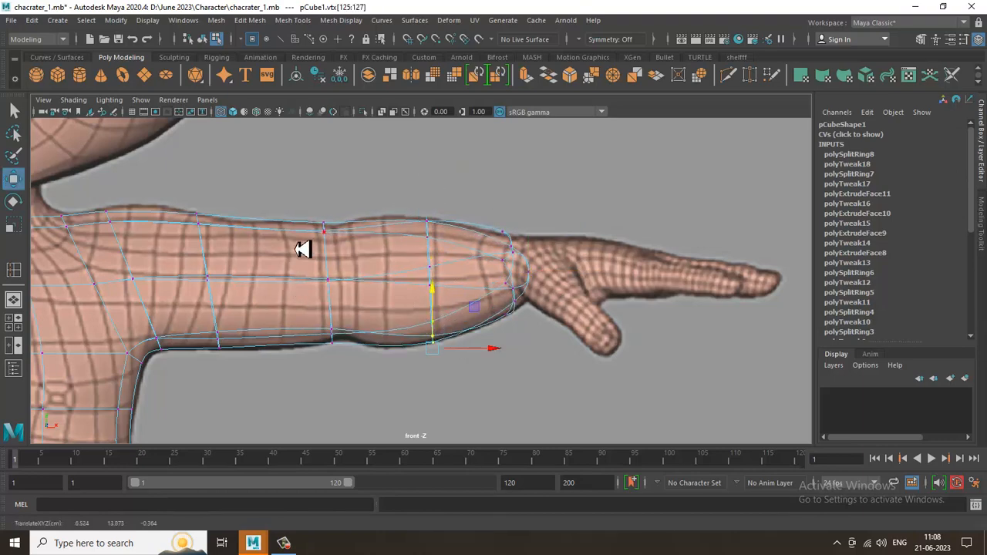
Move the elbow loop's vertices slightly toward the wrist and scale them to fit the crease in the reference arm
drag(319, 177, 368, 401)
mouse_move(364, 298)
mouse_down()
mouse_move(385, 294)
mouse_move(348, 287)
mouse_up()
key(r)
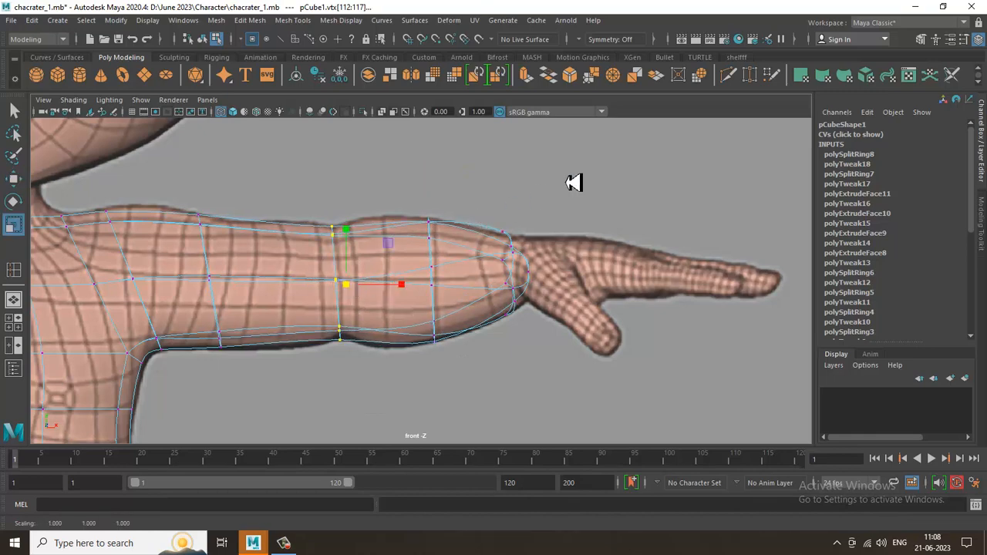
Show the unsmoothed mesh in perspective and adjust the forearm loop's lower front corner vertex
key(space)
key(space)
alt+drag(576, 239, 520, 273)
key(1)
alt+middle_drag(592, 302, 569, 298)
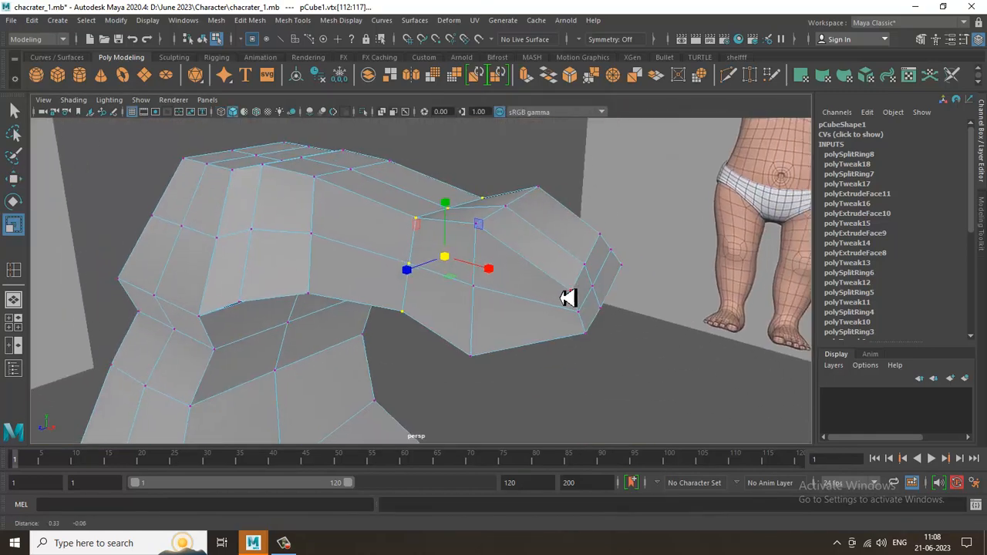
alt+drag(568, 298, 495, 283)
key(w)
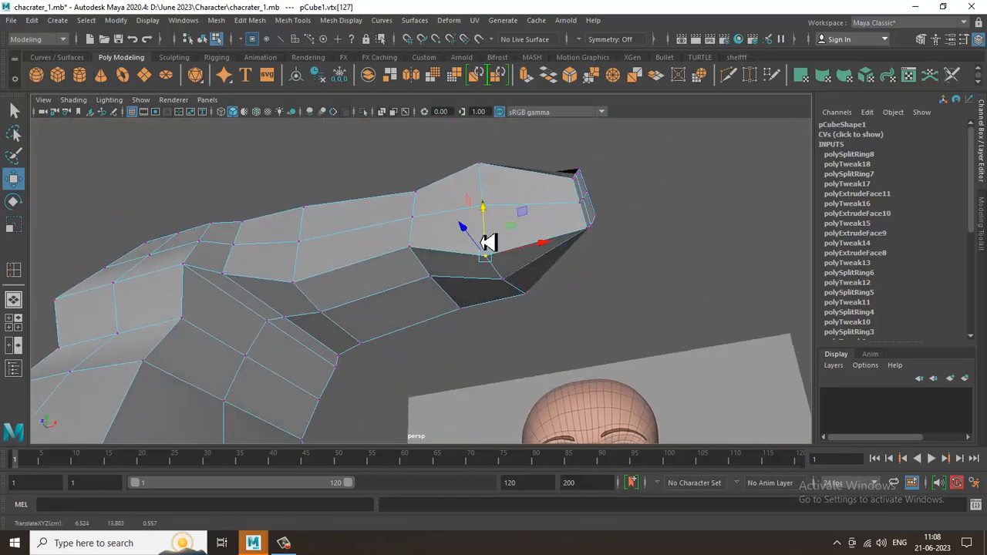
Adjust the height of the forearm loop's upper back corner vertex in the perspective view
alt+drag(487, 242, 463, 323)
click(416, 288)
click(382, 319)
alt+drag(382, 320, 415, 280)
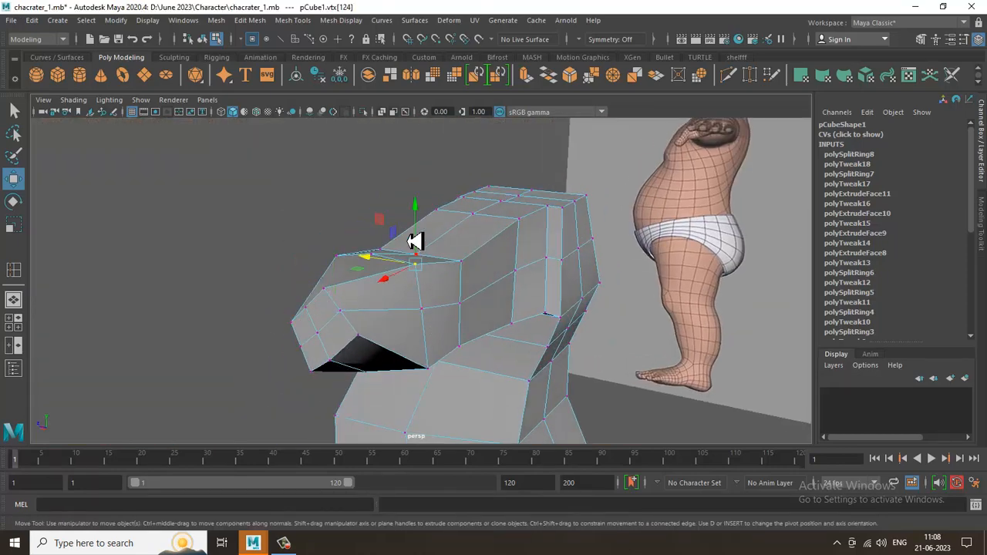
drag(415, 241, 427, 233)
mouse_move(416, 305)
alt+mouse_down()
mouse_move(542, 280)
mouse_move(560, 313)
mouse_move(525, 282)
mouse_move(547, 281)
mouse_move(507, 304)
mouse_move(439, 301)
mouse_move(468, 298)
mouse_move(414, 310)
alt+mouse_up()
Select the forearm loop's vertices and compare their shape in the front and perspective views
key(space)
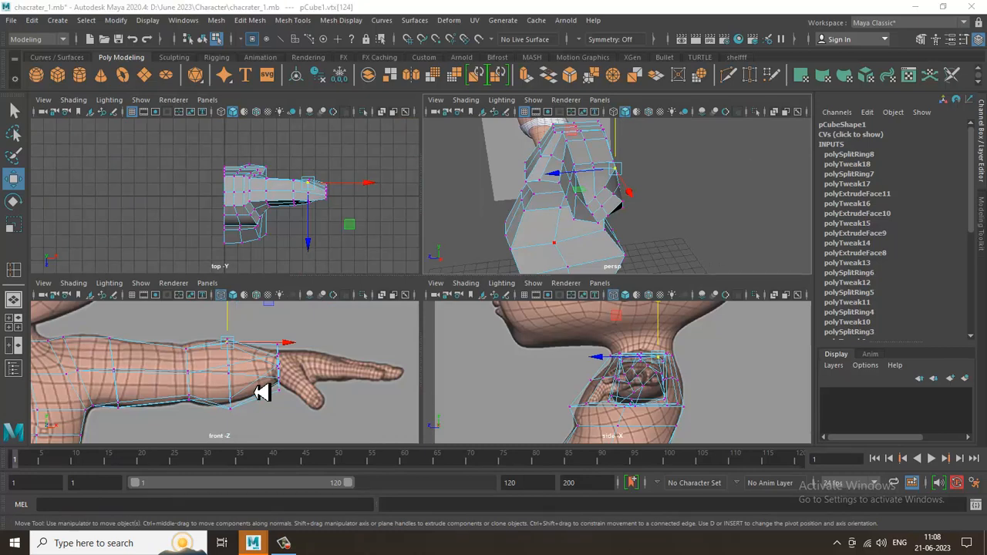
key(space)
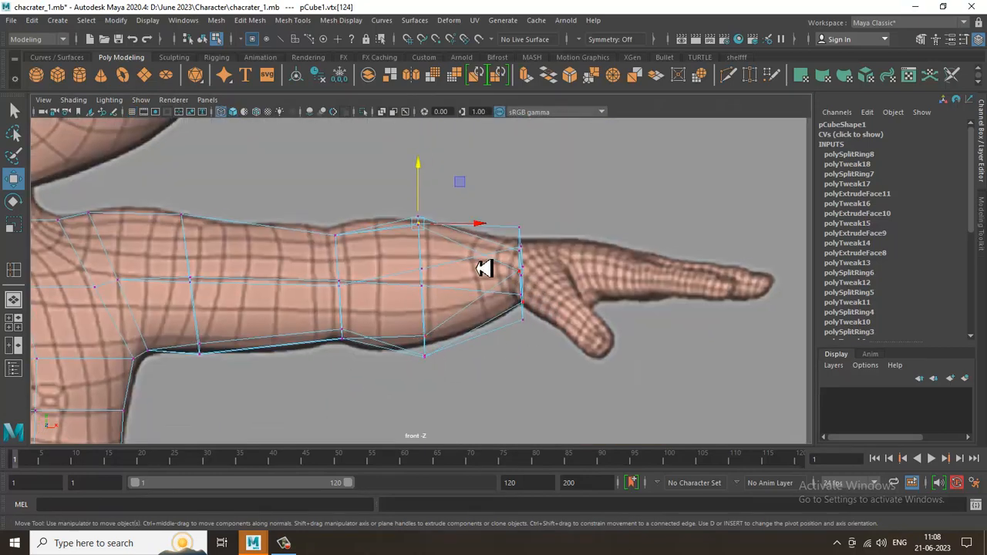
alt+middle_drag(485, 267, 404, 247)
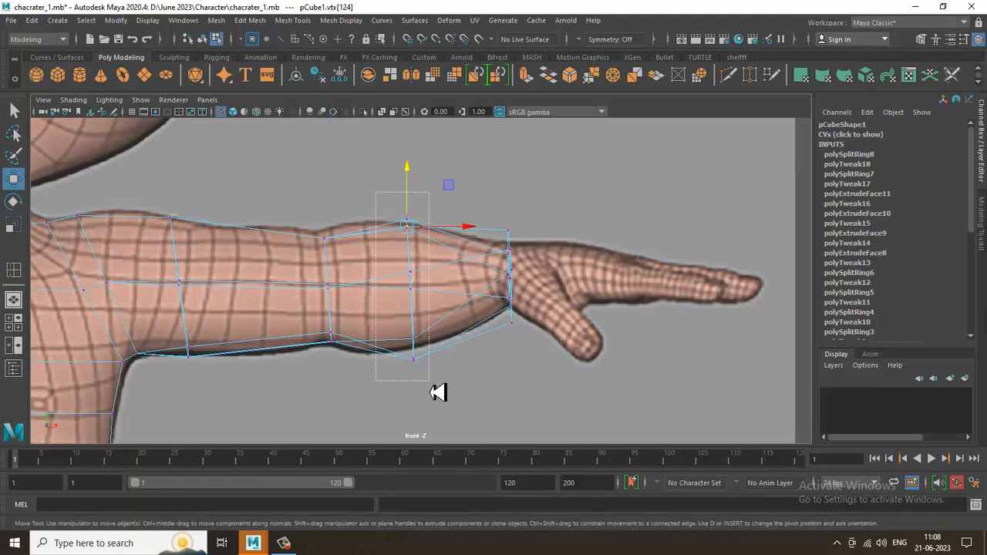
key(space)
key(space)
alt+drag(635, 267, 599, 266)
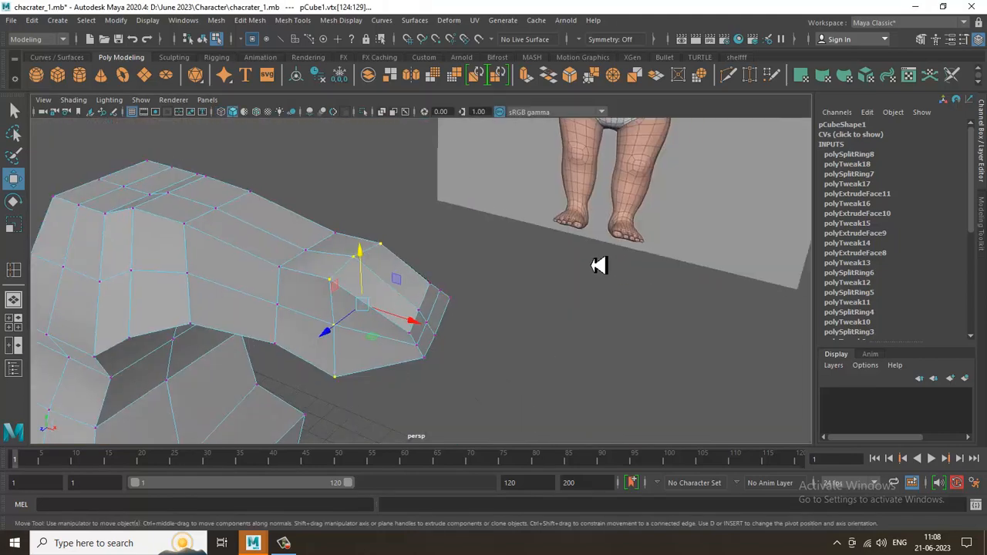
key(space)
key(space)
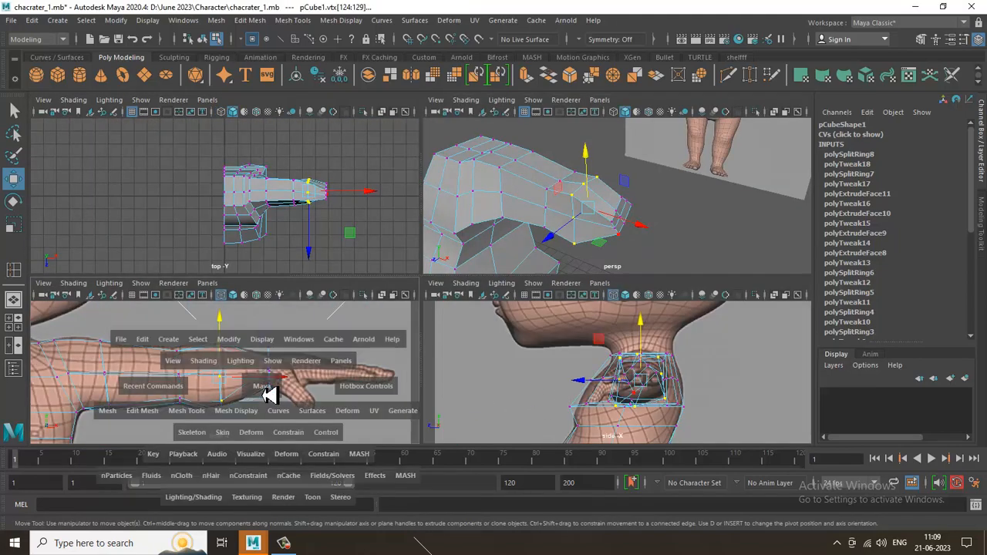
Move the forearm loop's vertices toward the elbow and scale them up slightly to fit the widest part of the reference forearm
right_drag(469, 238, 531, 273)
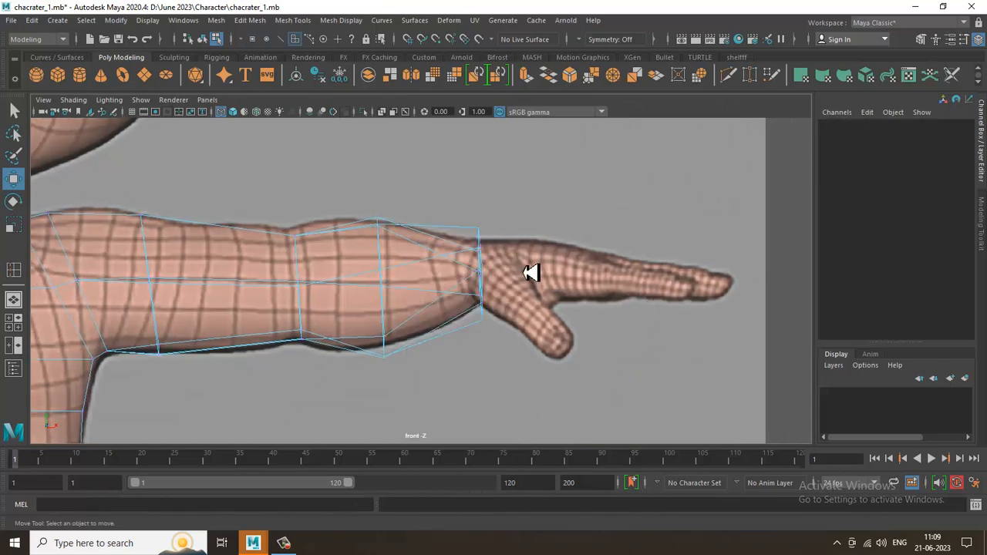
key(1)
right_drag(455, 235, 423, 254)
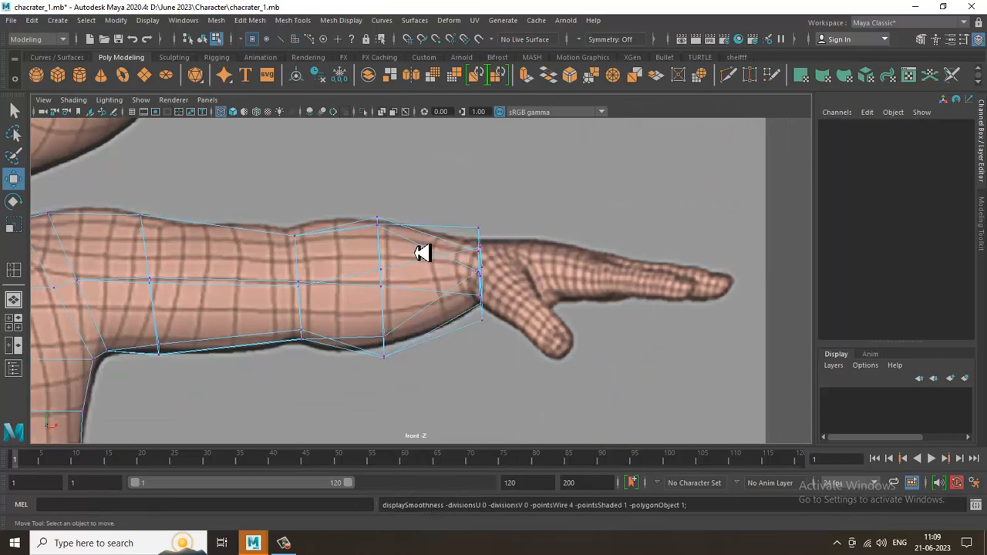
drag(371, 190, 423, 409)
middle_drag(420, 301, 363, 282)
key(r)
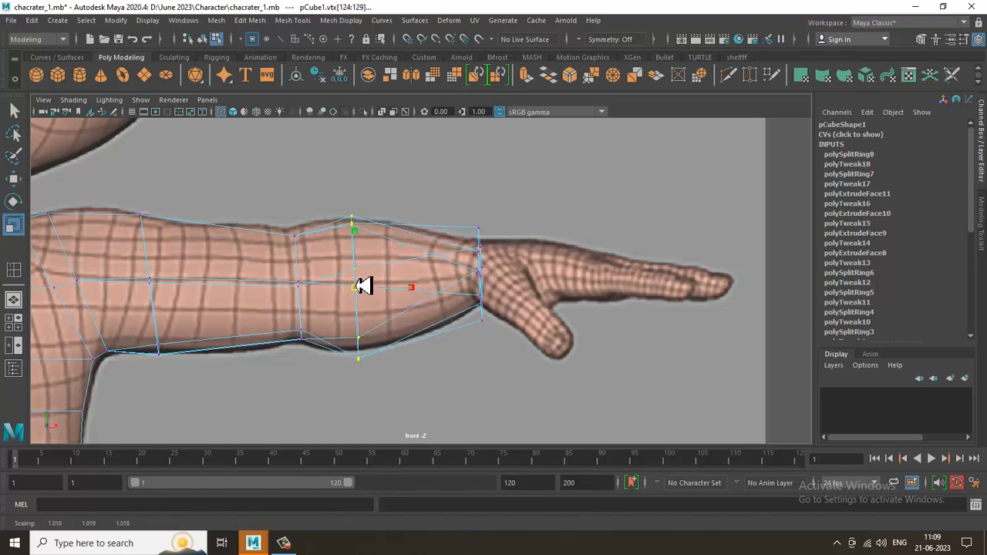
Move the wrist end vertices back toward the forearm, short of the reference wrist crease
key(w)
drag(463, 218, 550, 337)
middle_drag(517, 281, 501, 283)
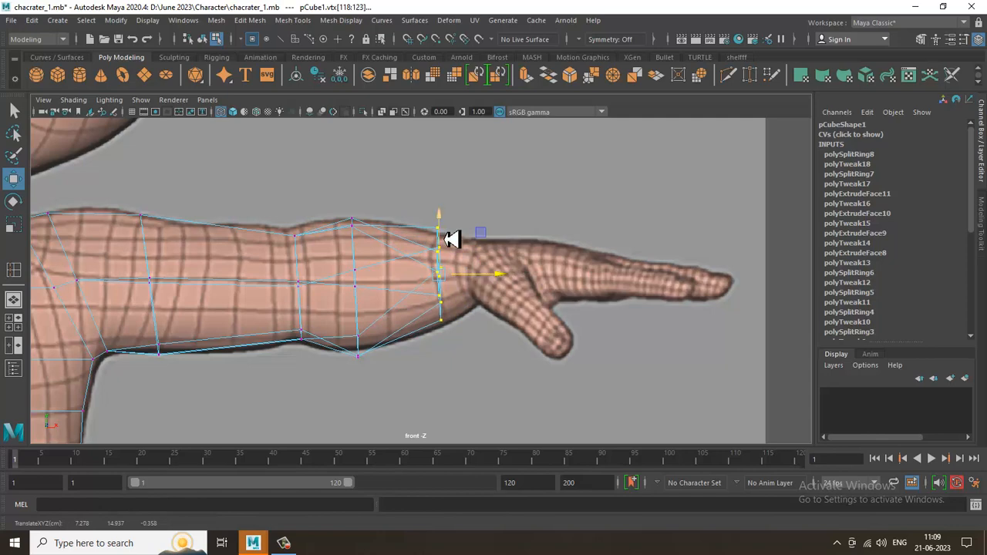
Extrude the wrist end faces out to the reference hand and scale them down to the narrower wrist
right_drag(444, 246, 441, 253)
drag(408, 172, 528, 462)
shift+middle_drag(490, 293, 512, 287)
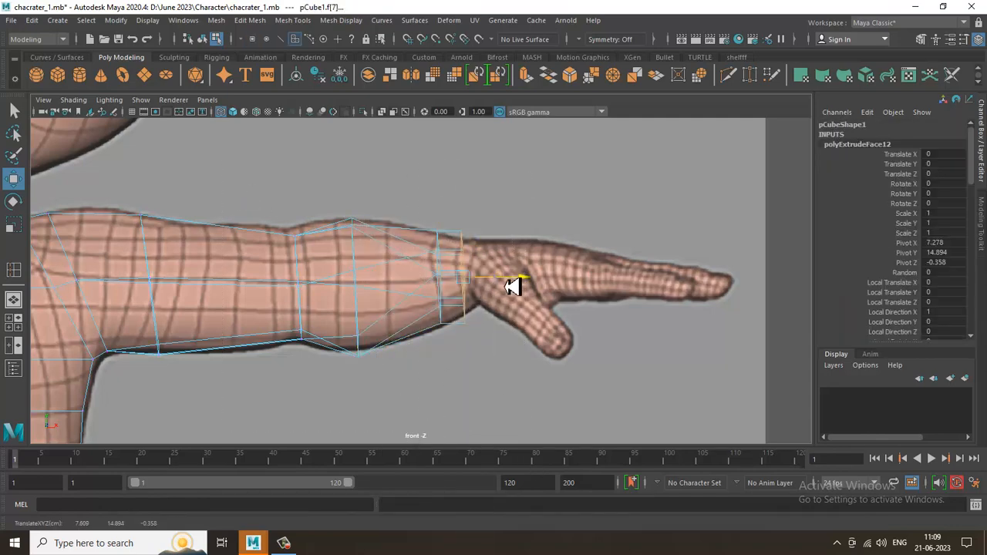
key(r)
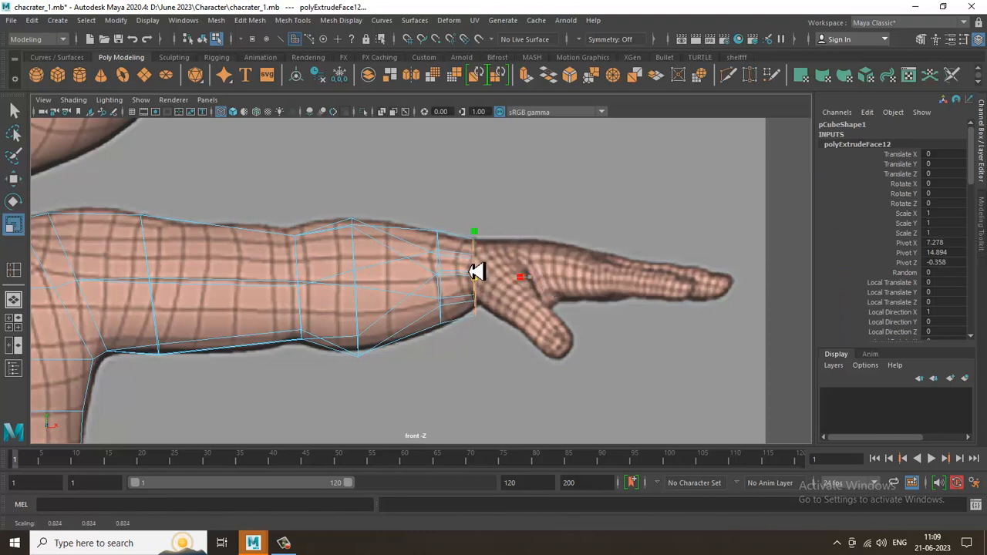
Inspect the smoothed arm from several angles in the perspective view and switch to vertex selection
key(space)
key(space)
alt+drag(536, 264, 595, 264)
key(3)
alt+drag(493, 277, 549, 269)
right_drag(543, 203, 363, 190)
alt+drag(425, 235, 480, 253)
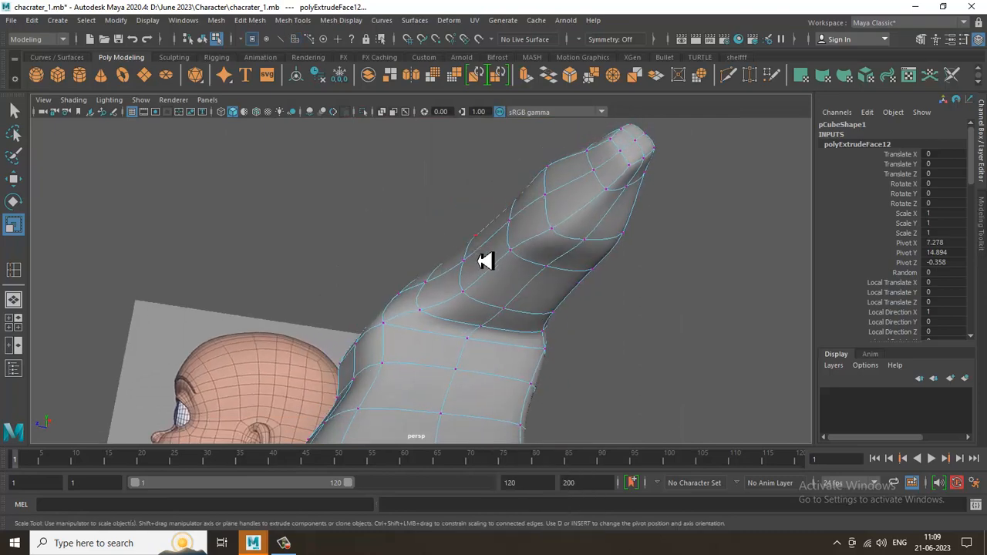
Adjust individual vertices around the armpit and the back of the upper arm on the unsmoothed mesh
key(1)
click(402, 314)
key(w)
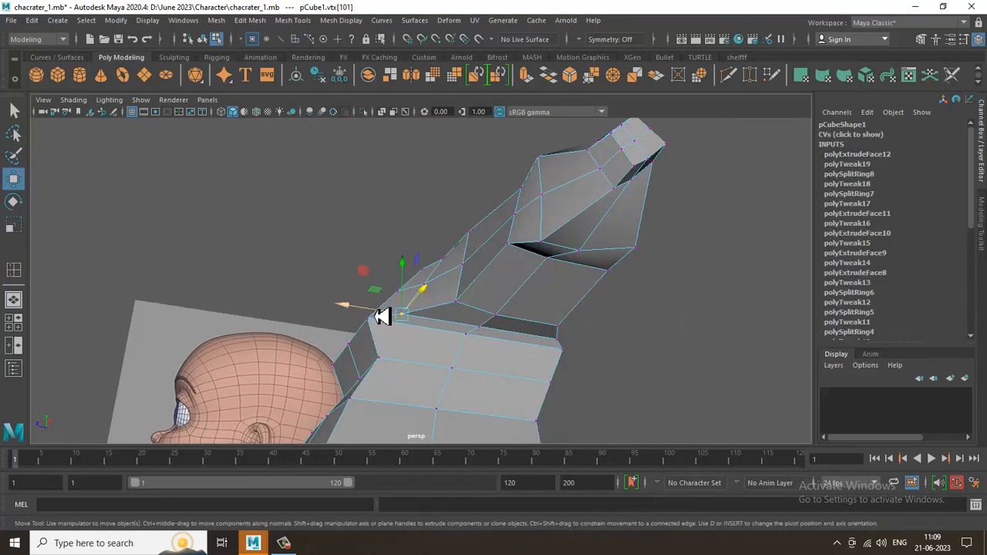
click(386, 316)
alt+drag(386, 316, 642, 322)
click(646, 307)
alt+drag(610, 276, 597, 214)
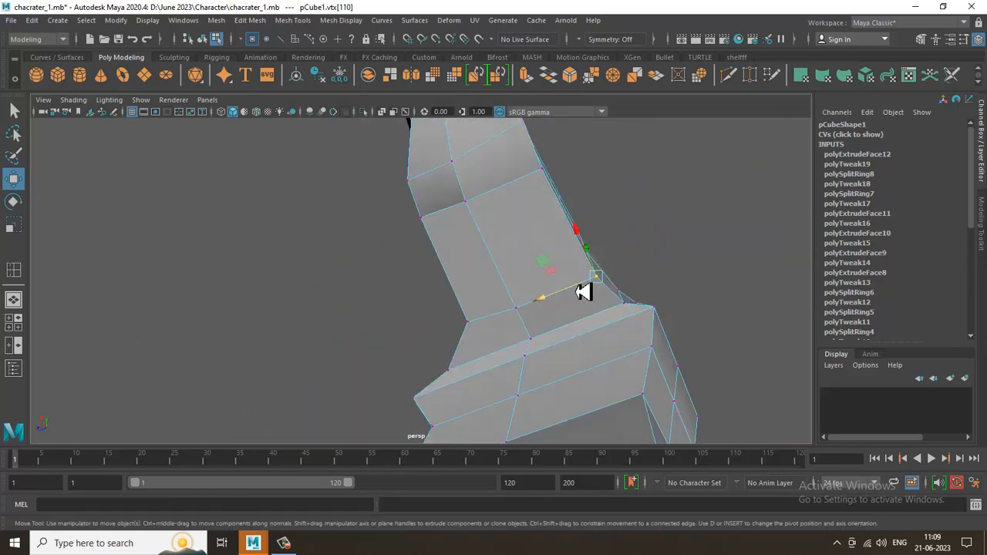
Preview the mesh smoothed and move the upper-arm loop's back vertices inward to slim the arm
alt+drag(584, 292, 502, 315)
key(3)
key(4)
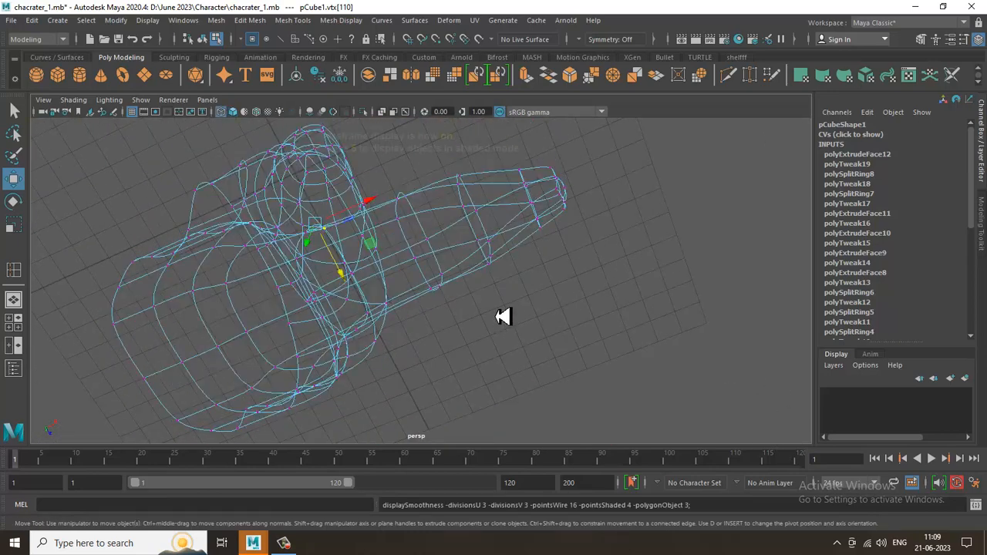
key(5)
mouse_move(452, 256)
alt+mouse_down()
mouse_move(507, 311)
mouse_move(496, 232)
mouse_move(432, 287)
mouse_move(494, 314)
alt+mouse_up()
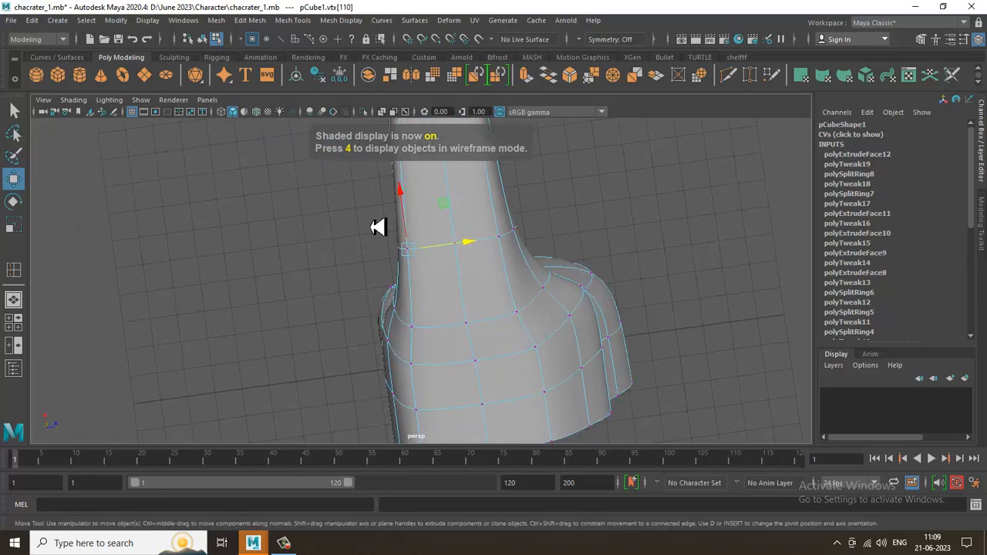
drag(377, 226, 456, 258)
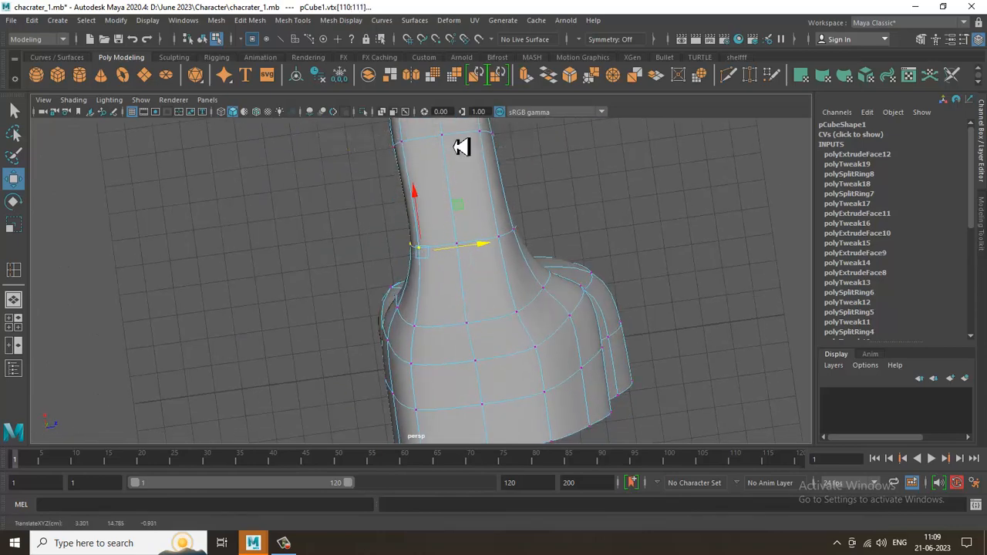
Move the elbow loop's back vertices inward to follow the upper arm's line, checking in wireframe, and save the scene
alt+drag(467, 344, 454, 240)
key(4)
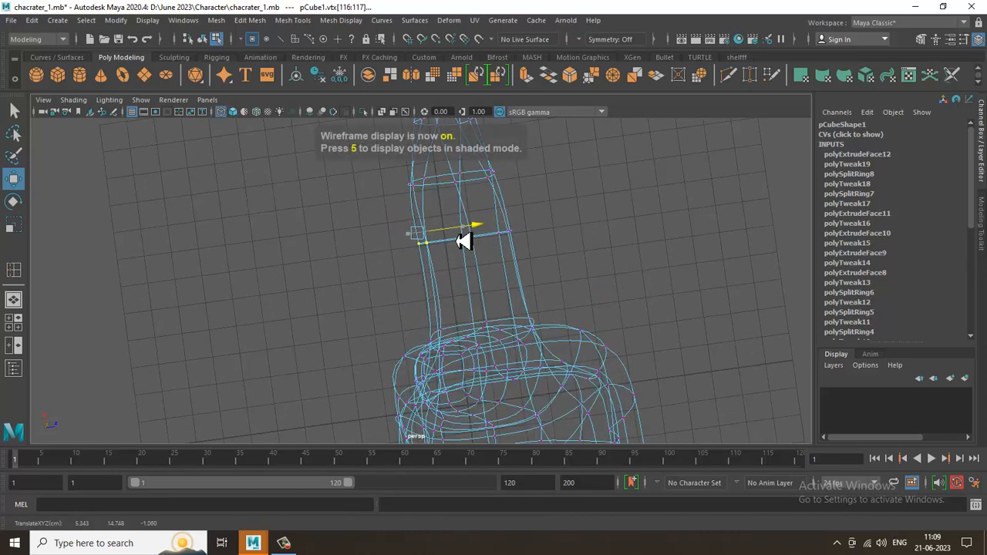
alt+drag(532, 227, 554, 328)
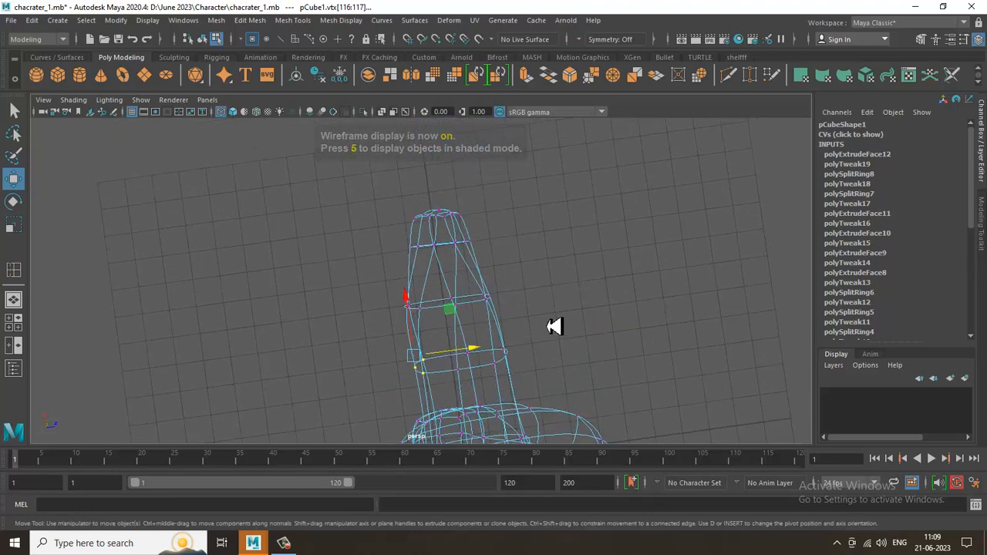
key(ctrl+s)
Move the forearm loop's back vertices inward and check the arm's shape in the side and shaded perspective views
drag(383, 299, 465, 306)
key(space)
key(space)
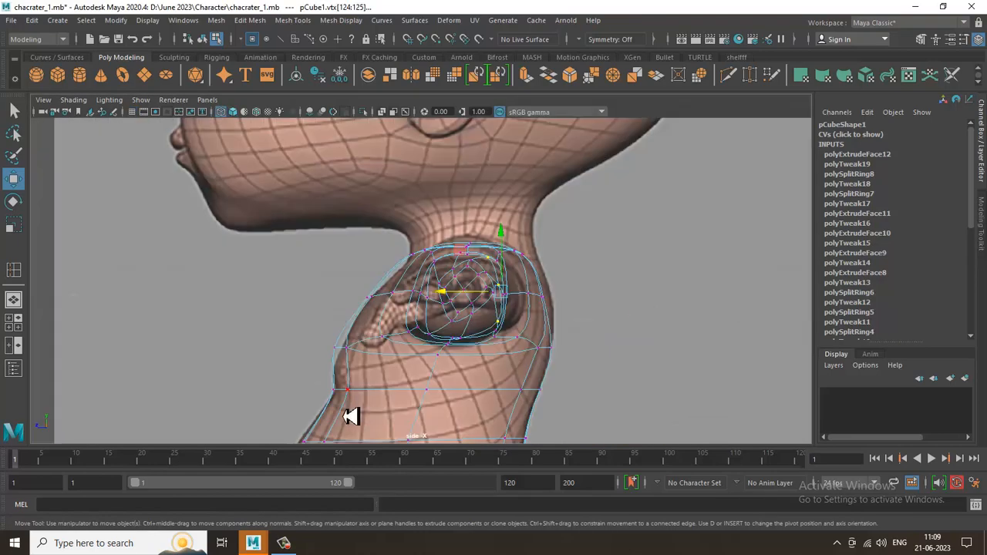
key(space)
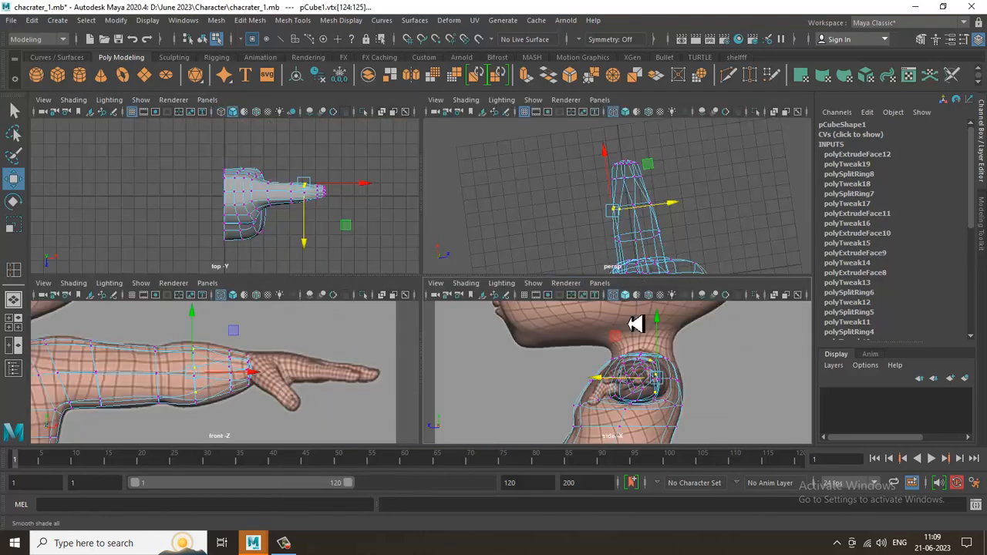
key(space)
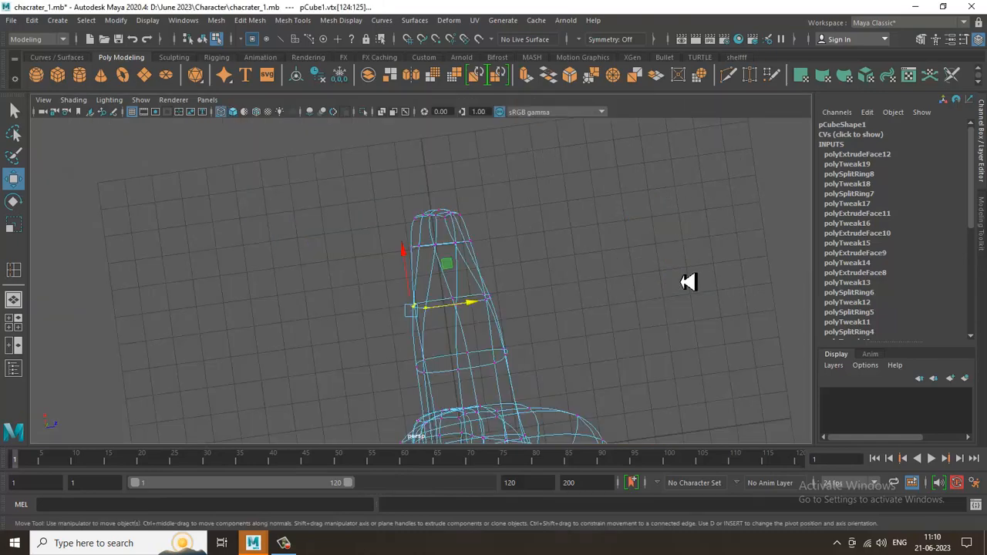
key(5)
mouse_move(683, 339)
alt+mouse_down()
mouse_move(591, 226)
mouse_move(569, 266)
mouse_move(633, 256)
mouse_move(710, 167)
mouse_move(679, 278)
alt+mouse_up()
key(space)
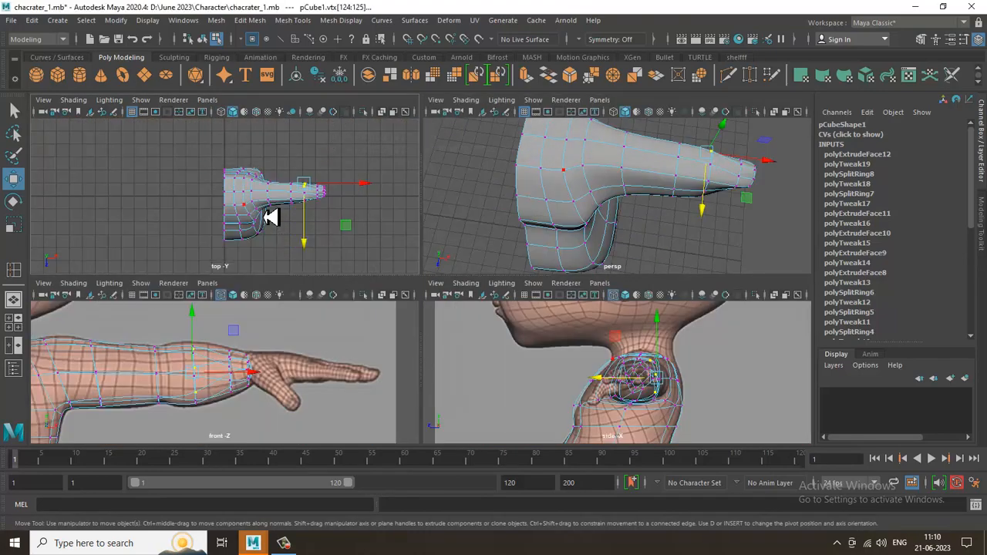
Try to scale the upper-arm vertex loop down slightly in the top view and undo it
key(space)
key(space)
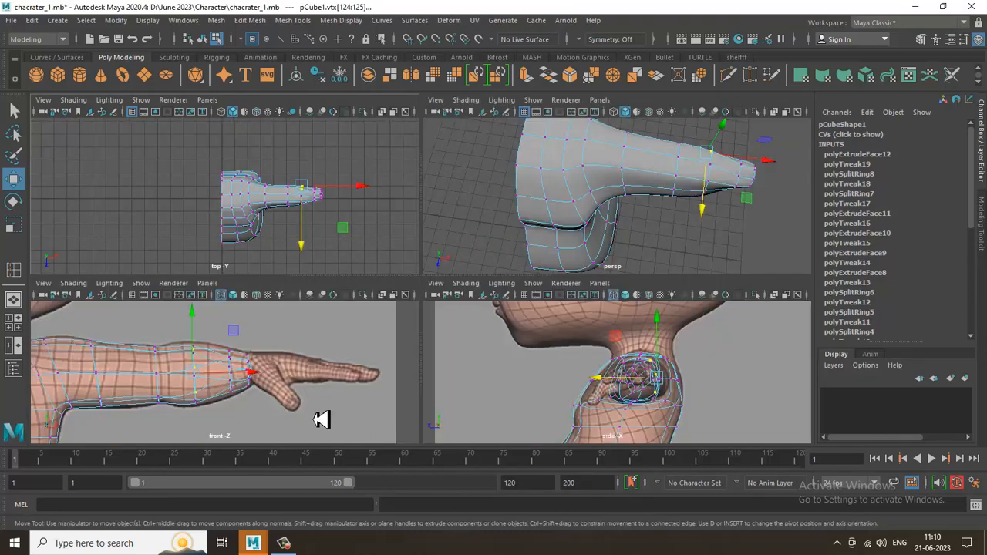
key(space)
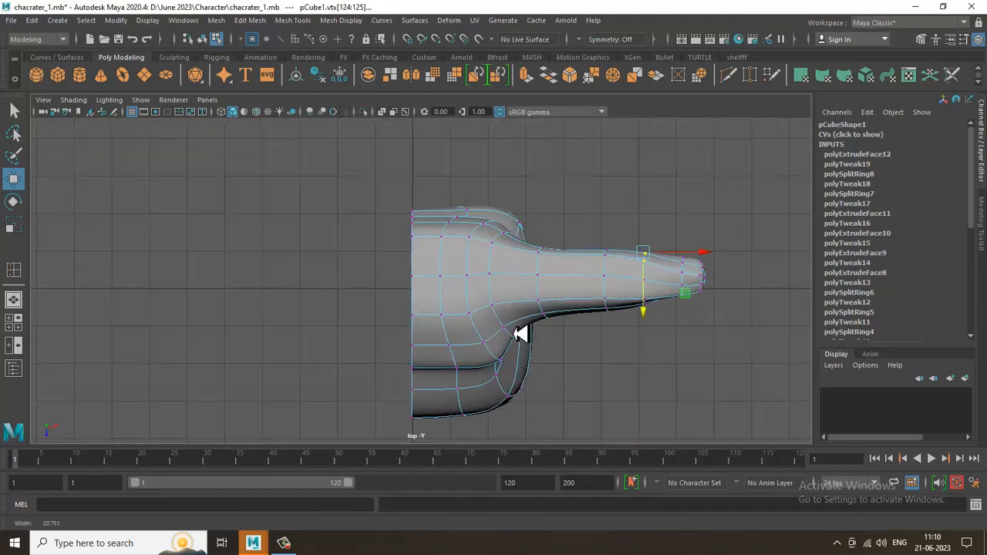
drag(534, 223, 579, 354)
key(r)
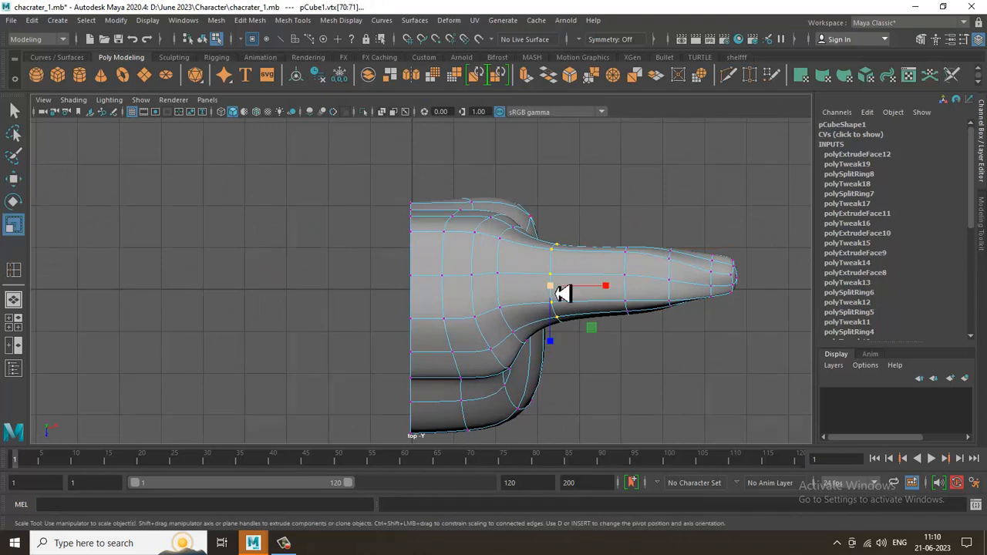
drag(553, 294, 553, 299)
key(space)
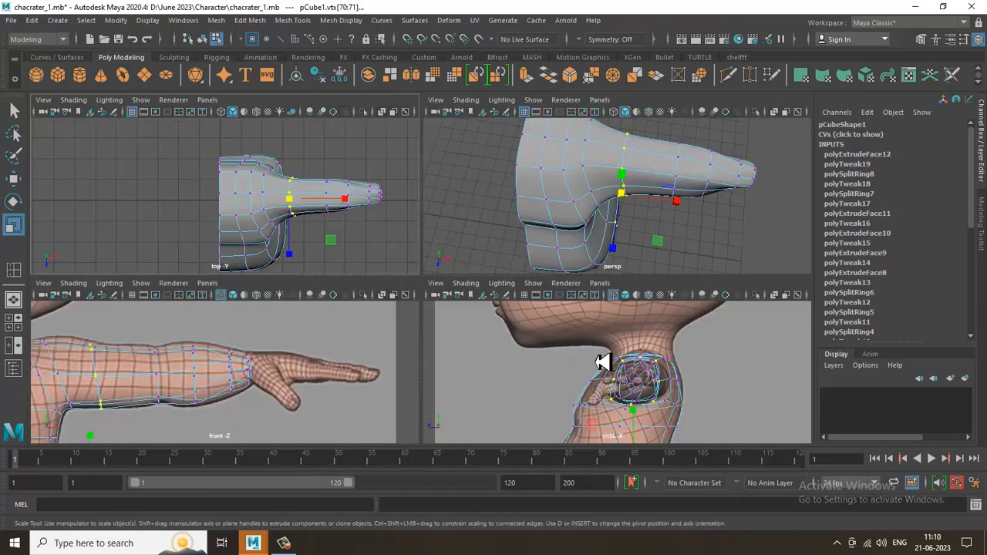
key(ctrl+z)
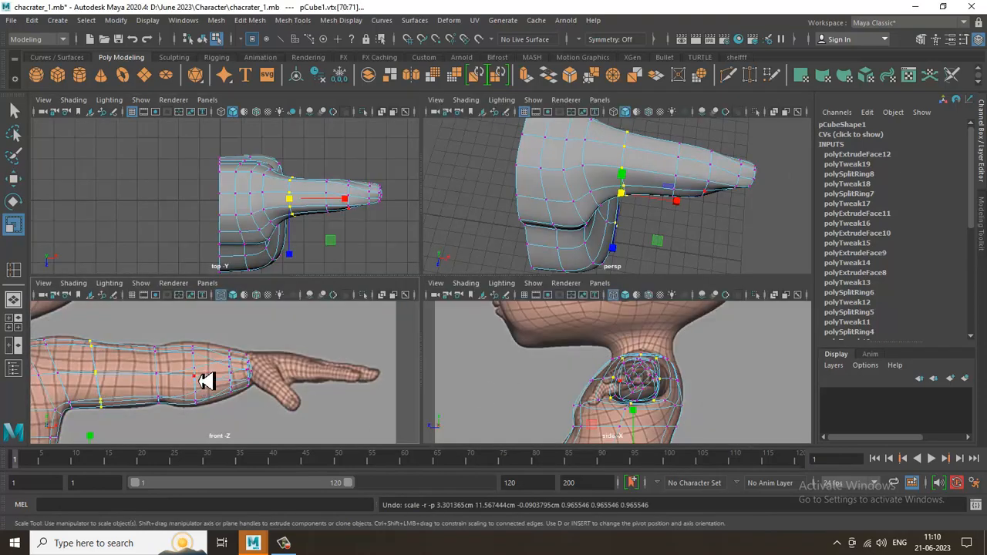
Move the upper-arm loop's back vertices slightly inward in the top view, checking the selection in wireframe
key(space)
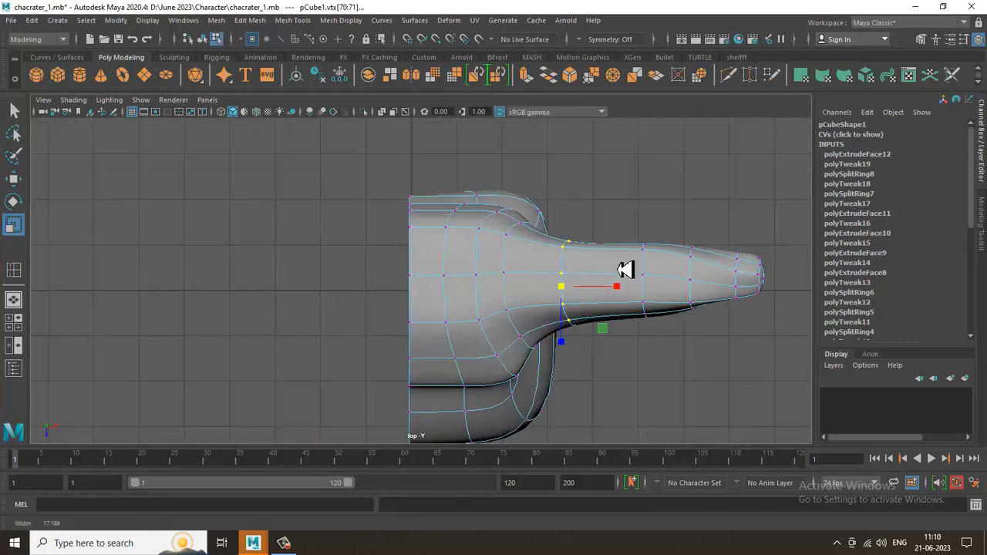
click(559, 242)
key(4)
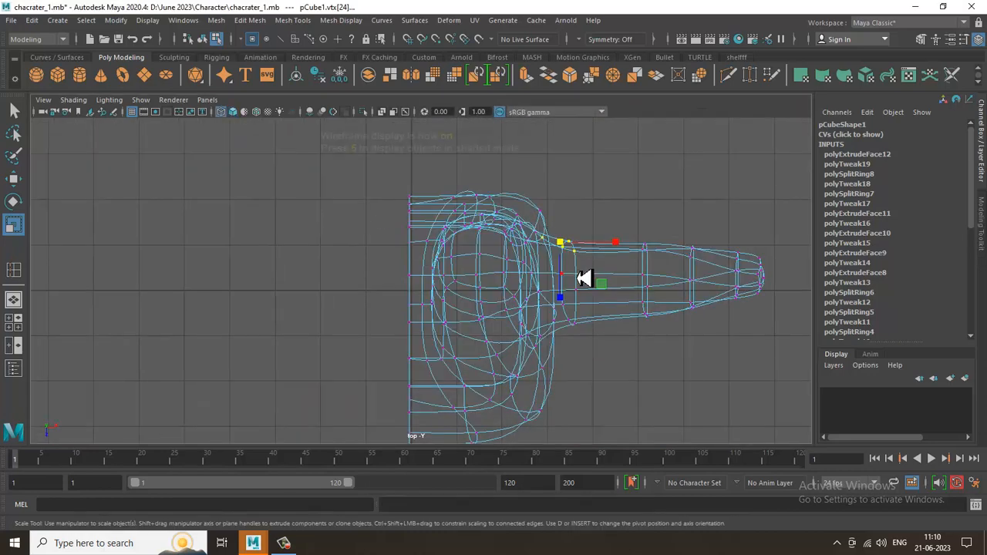
ctrl+drag(555, 263, 555, 262)
key(5)
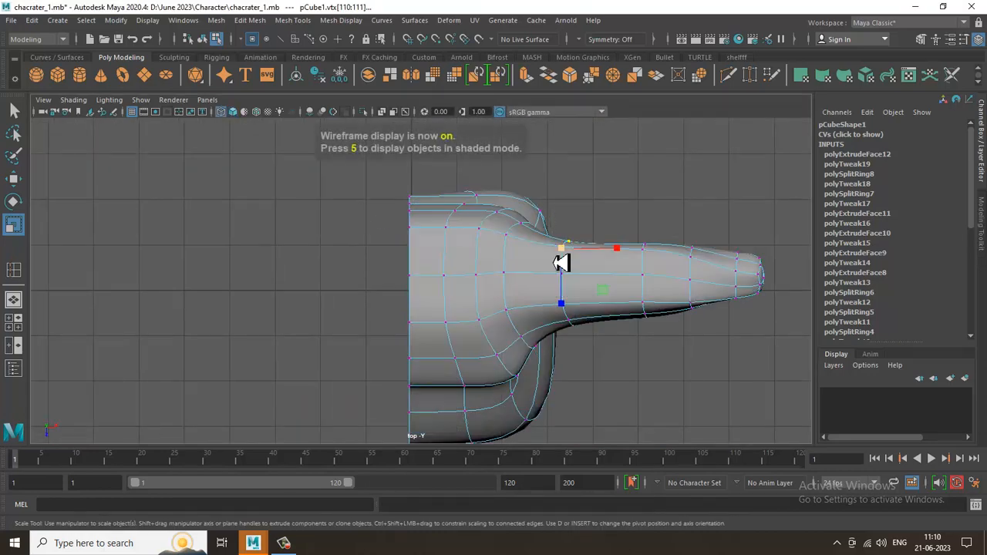
key(w)
drag(563, 296, 565, 300)
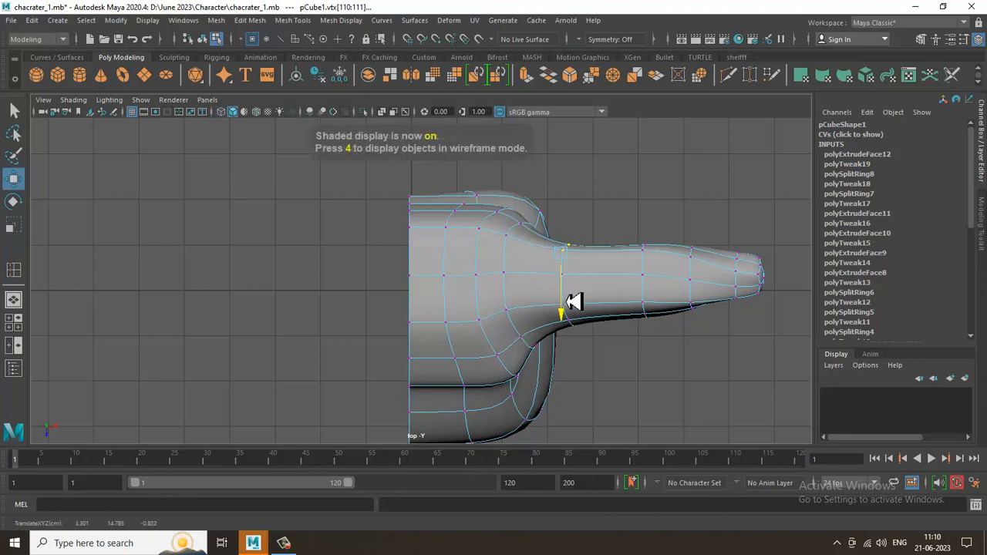
Move the upper-arm loop's front vertices and the elbow loop's front and back vertices inward in the top view
drag(562, 355, 579, 302)
drag(561, 362, 657, 301)
key(ctrl+z)
drag(635, 363, 660, 357)
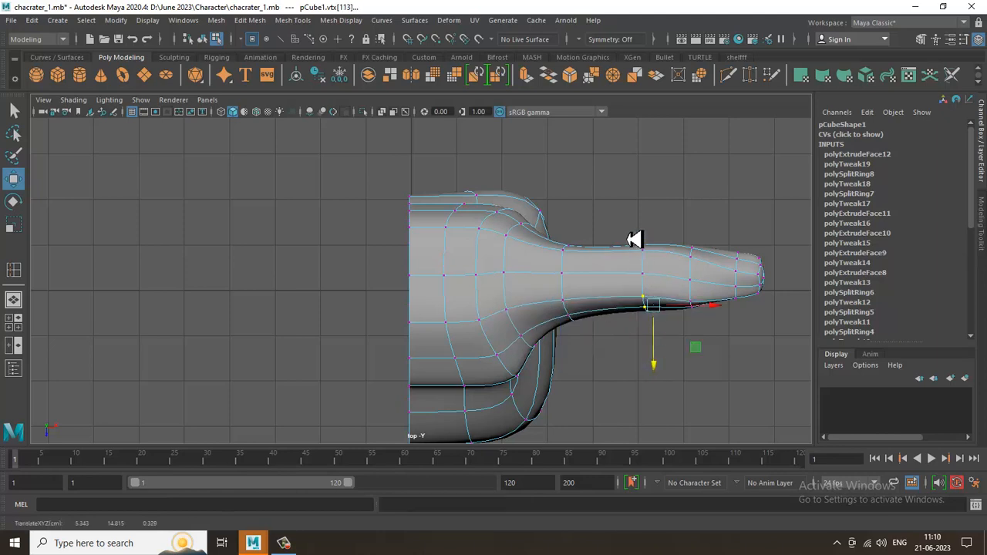
drag(627, 205, 671, 265)
click(662, 289)
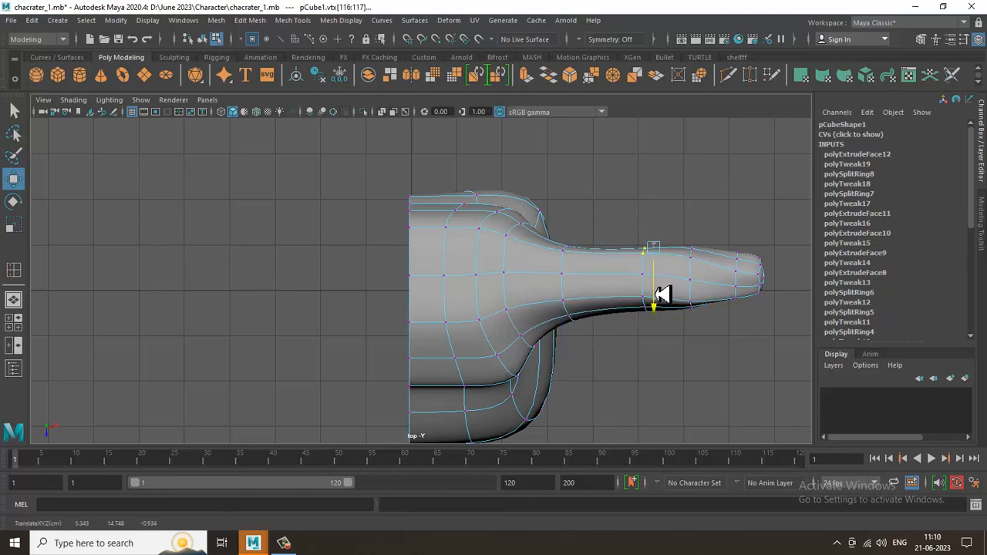
Examine the shoulder and chest vertices on the unsmoothed mesh in the perspective and side views
key(space)
key(space)
alt+drag(617, 297, 439, 266)
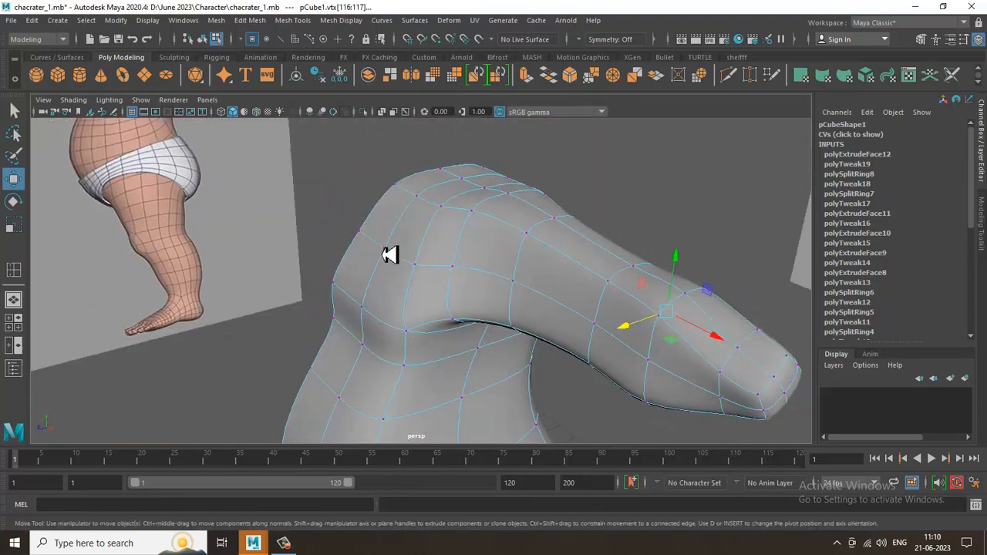
drag(378, 261, 586, 262)
click(554, 270)
click(424, 296)
click(424, 288)
key(1)
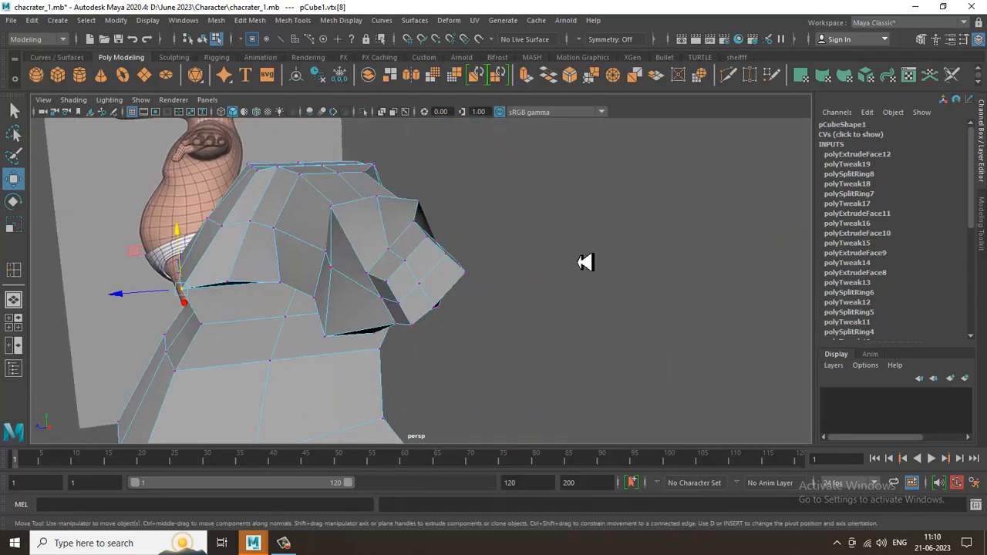
key(space)
key(space)
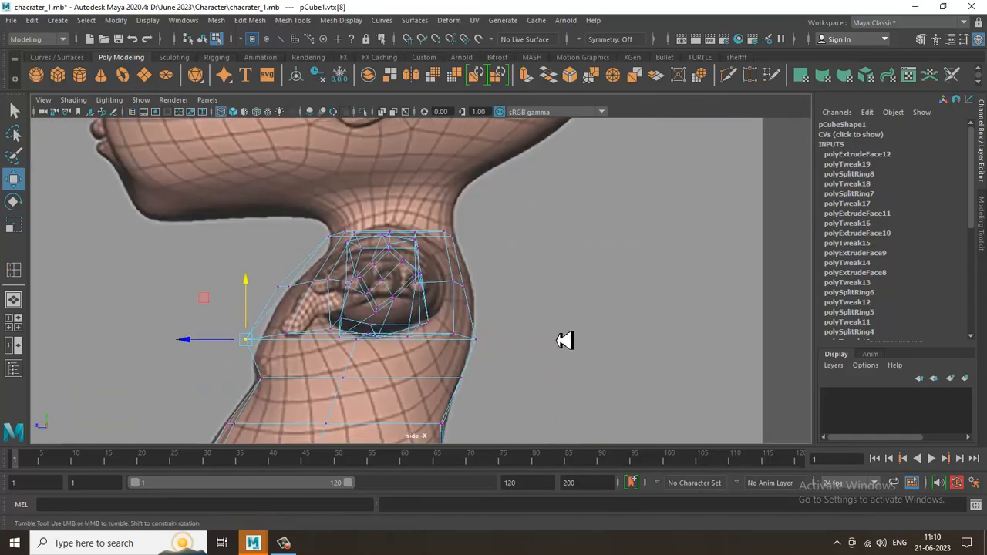
key(space)
key(space)
Select the faces closing the arm's end and extrude them outward past the wrist to start the hand
alt+drag(579, 245, 404, 269)
right_click(402, 269)
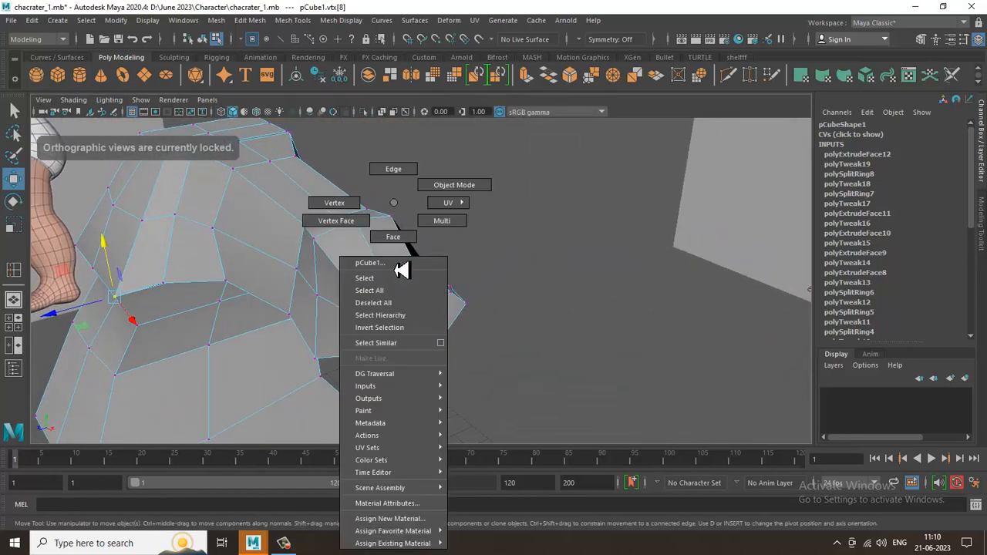
right_drag(402, 270, 407, 280)
click(432, 308)
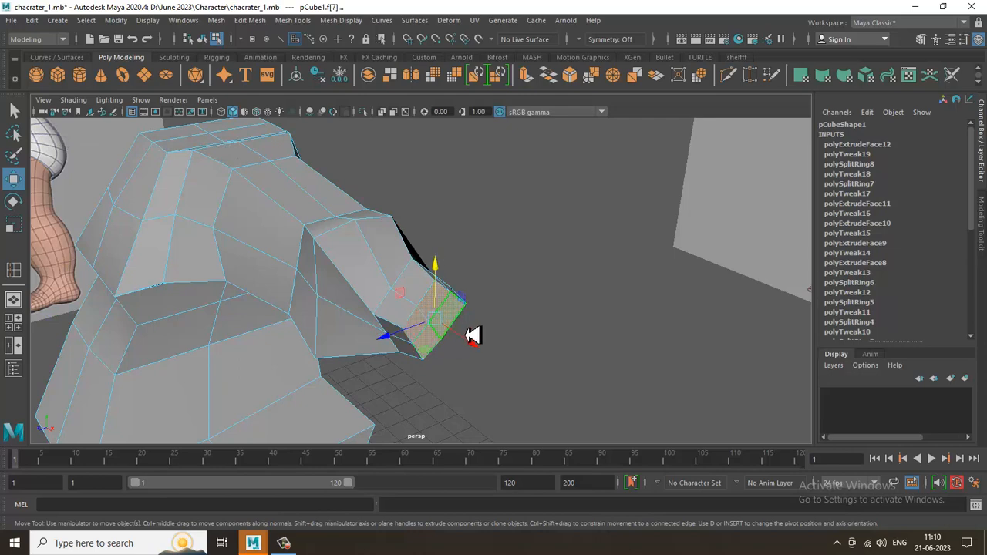
alt+drag(470, 335, 525, 353)
key(r)
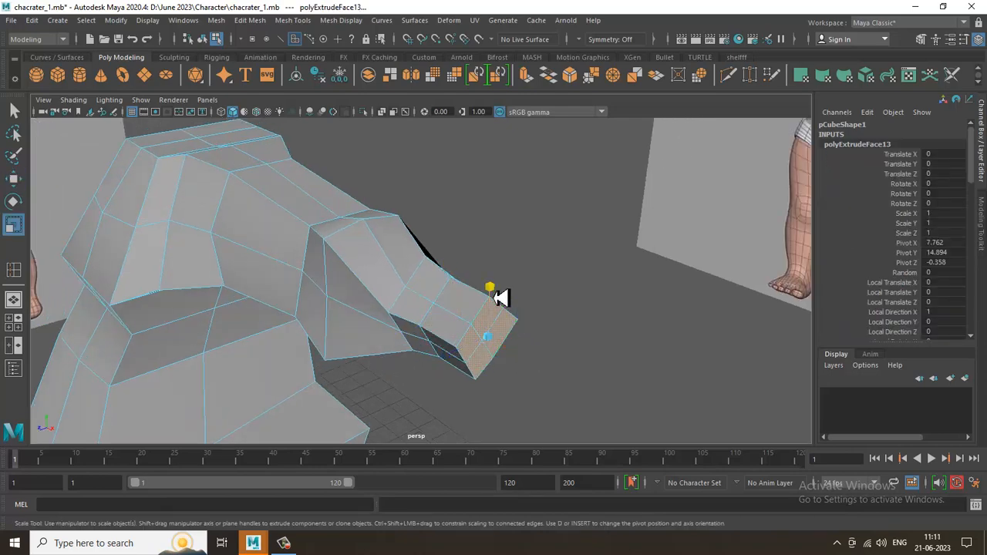
drag(499, 298, 483, 534)
Reset the Rotate tool's settings to their defaults
key(e)
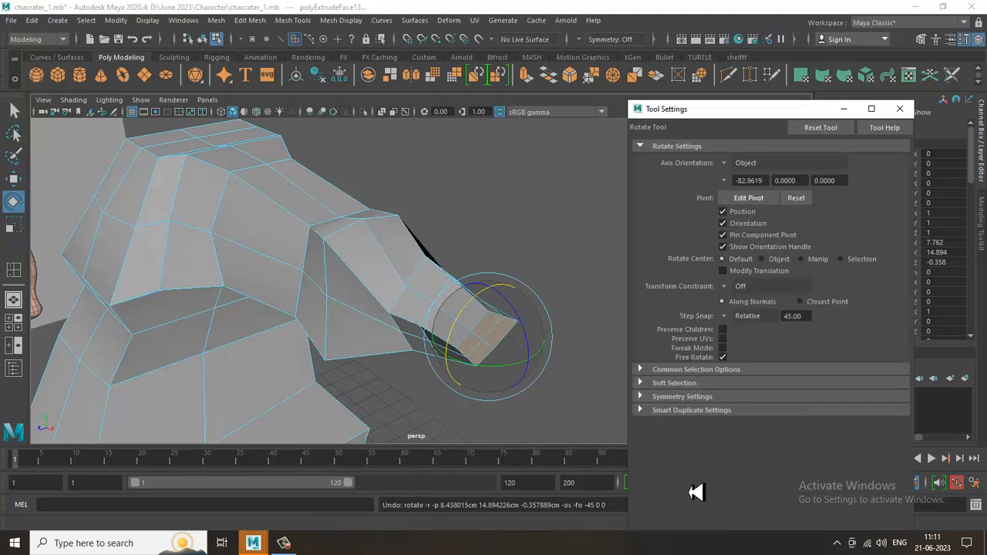
click(825, 127)
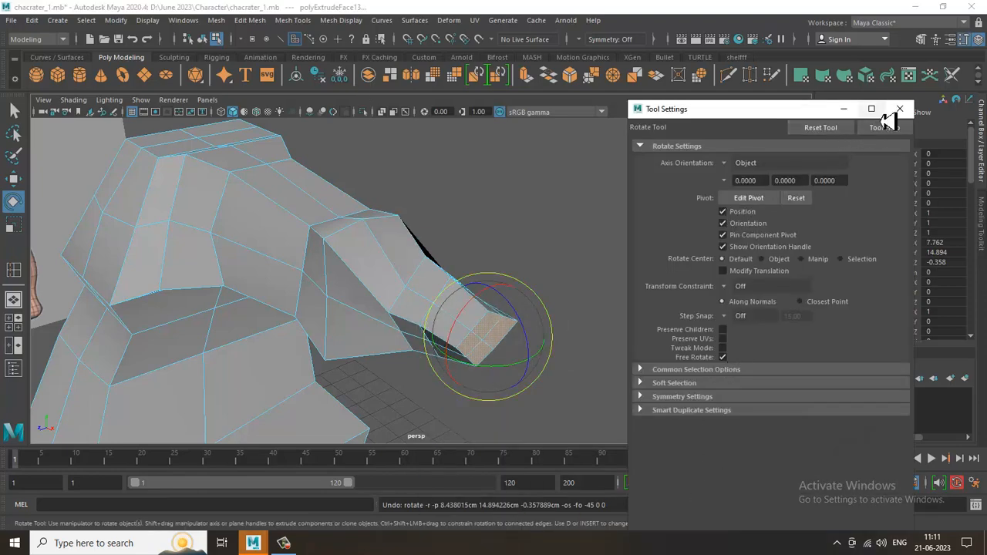
click(901, 109)
Try to rotate the extruded end faces, check them against the front reference, and undo the last change
drag(454, 352, 540, 324)
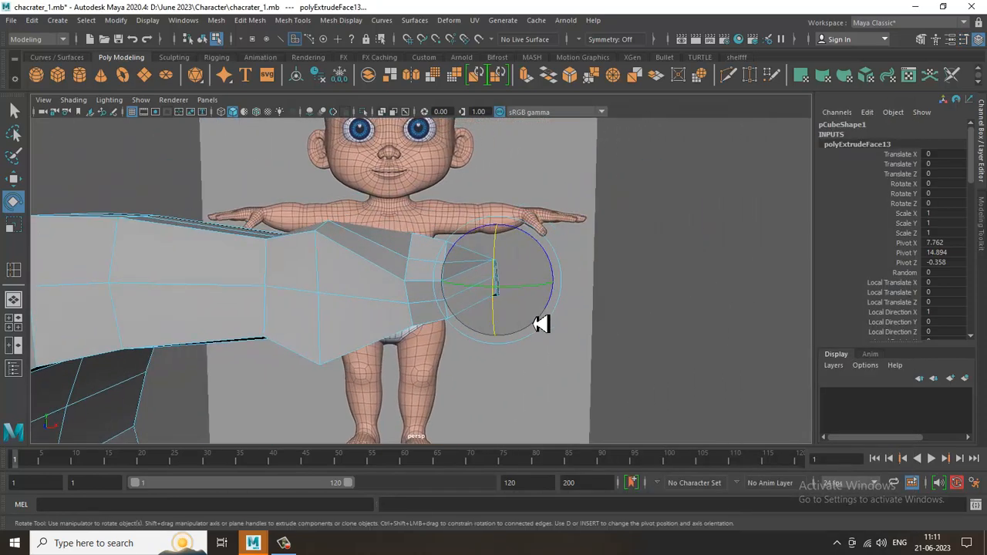
key(space)
key(space)
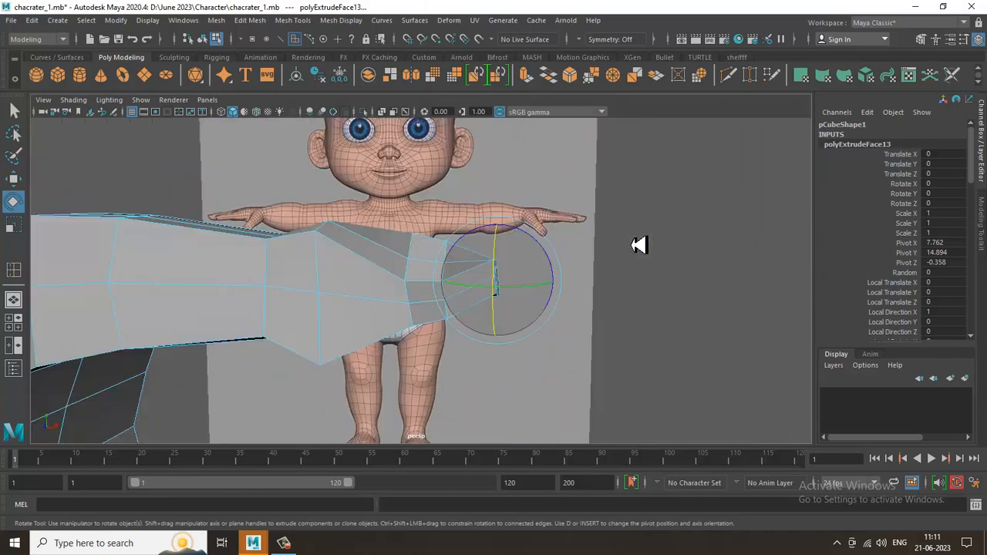
alt+drag(639, 244, 509, 303)
alt+drag(395, 308, 455, 320)
key(ctrl+z)
Select all vertices of the extruded hand block and rotate them about the arm's axis to square it up
right_drag(412, 203, 255, 222)
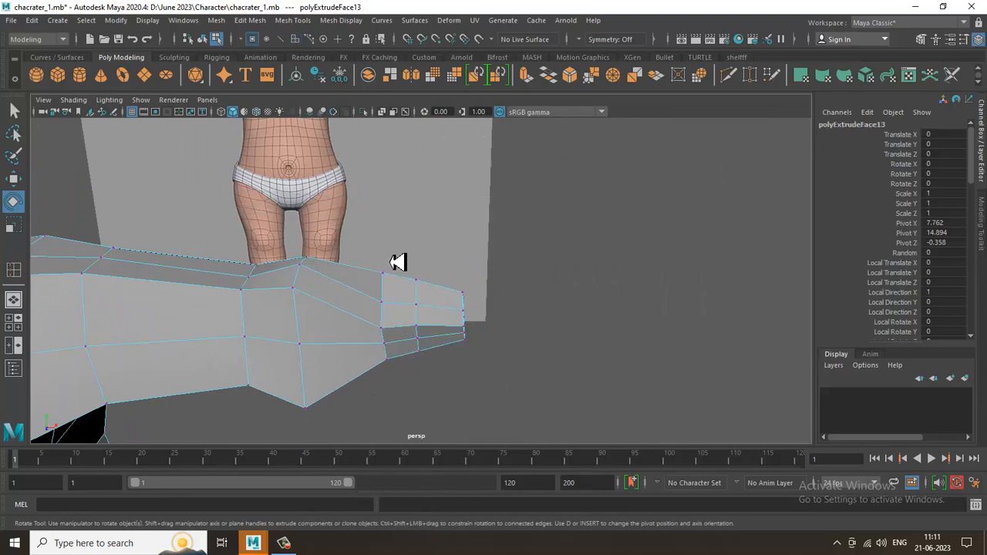
drag(503, 416, 502, 413)
key(r)
key(e)
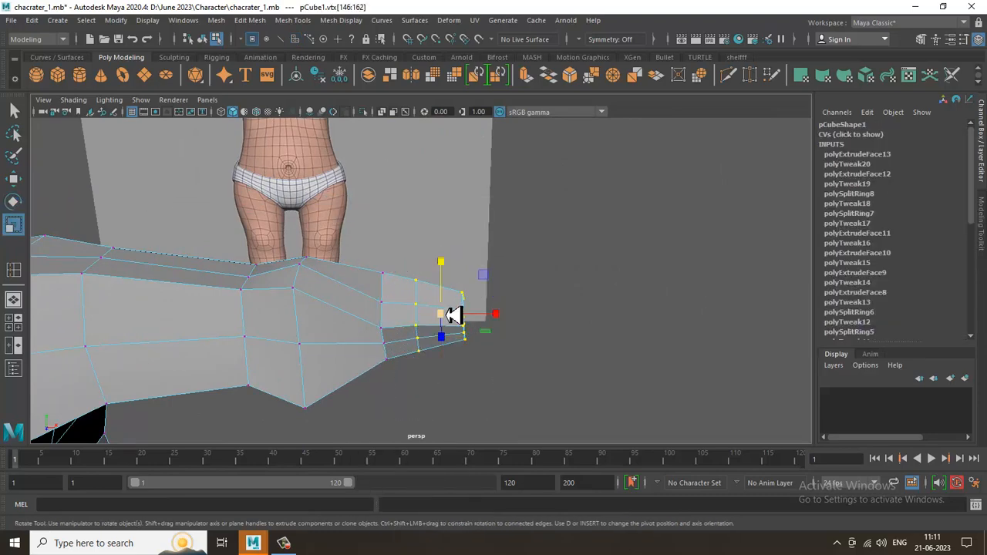
alt+drag(527, 320, 388, 285)
key(3)
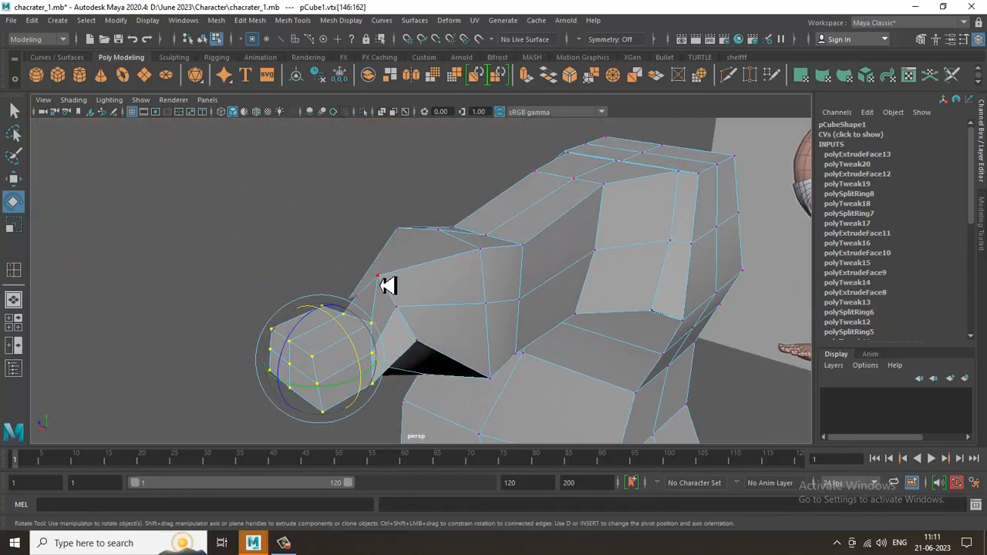
Move individual vertices of the loop just before the wrist to untwist the transition into the hand block
click(410, 318)
alt+drag(409, 319, 432, 386)
click(401, 327)
key(w)
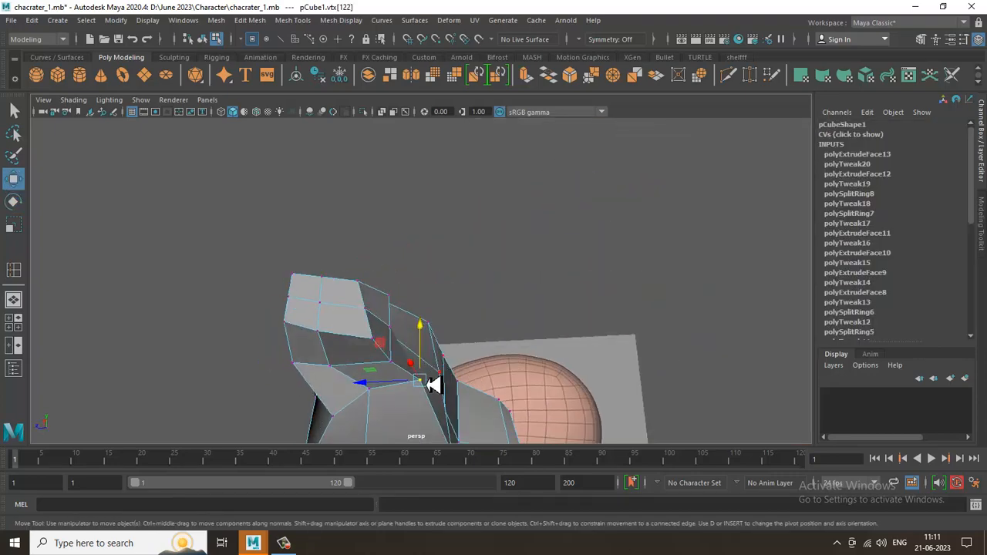
click(375, 378)
alt+drag(375, 378, 415, 360)
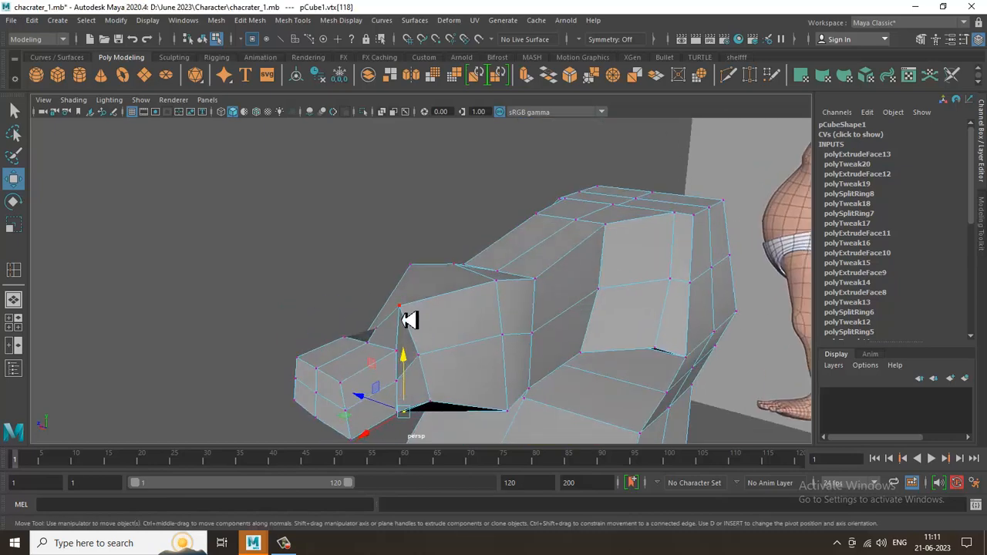
Reposition the upper vertices around the wrist so the forearm runs evenly into the hand block
drag(408, 288, 417, 313)
drag(382, 342, 440, 363)
click(347, 395)
click(424, 305)
alt+drag(424, 305, 448, 320)
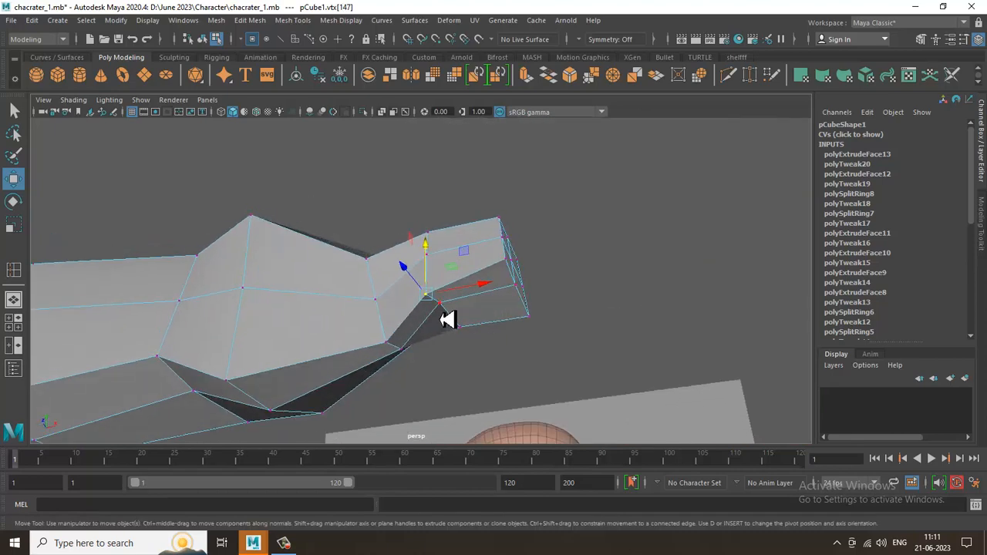
Adjust the lower vertices at the hand block's base and preview the arm smoothed
drag(448, 284, 452, 296)
click(463, 331)
alt+drag(622, 301, 403, 335)
alt+drag(415, 287, 429, 318)
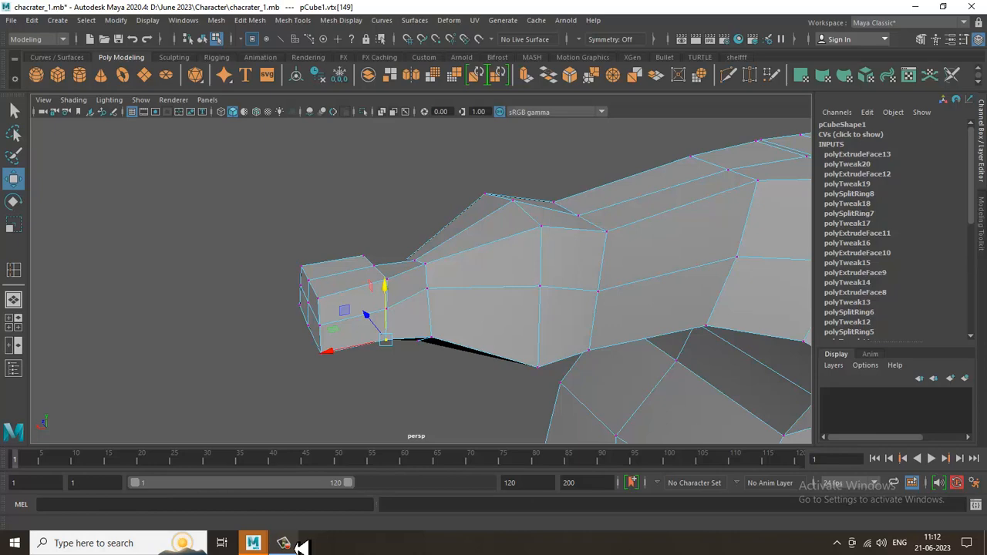
alt+drag(408, 315, 438, 294)
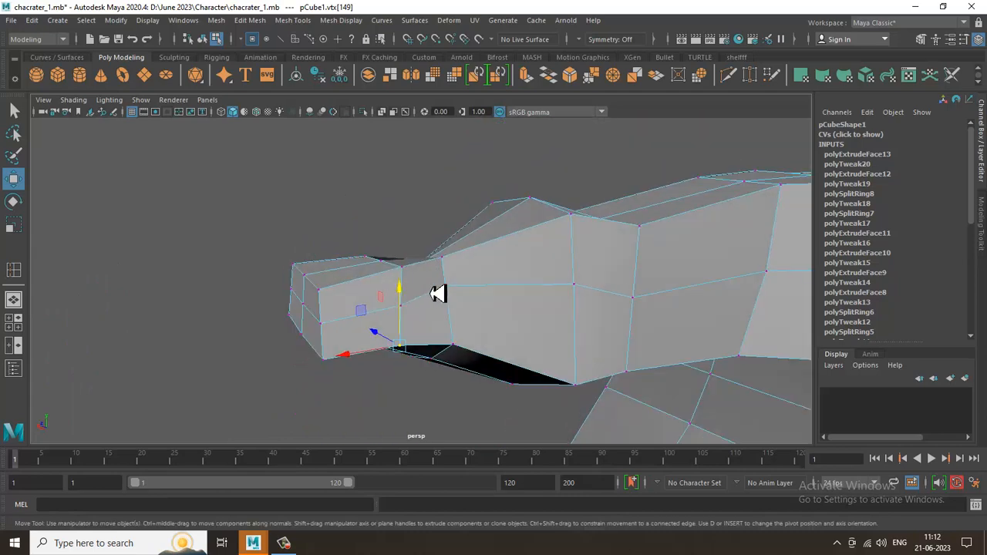
middle_drag(462, 286, 458, 258)
alt+drag(444, 313, 539, 246)
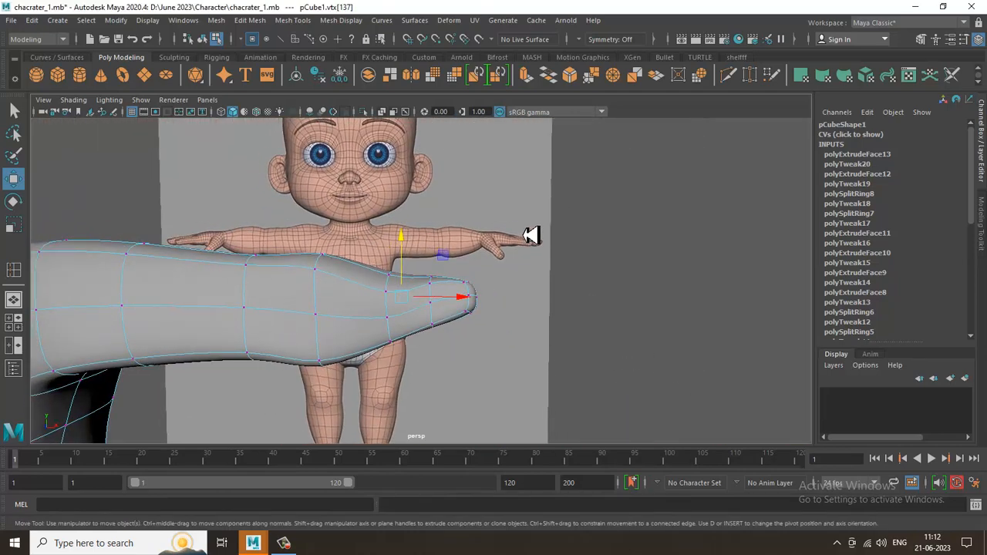
Scale the vertex loop just before the wrist up about 1.55 times in the front view to fill the reference outline
key(space)
key(space)
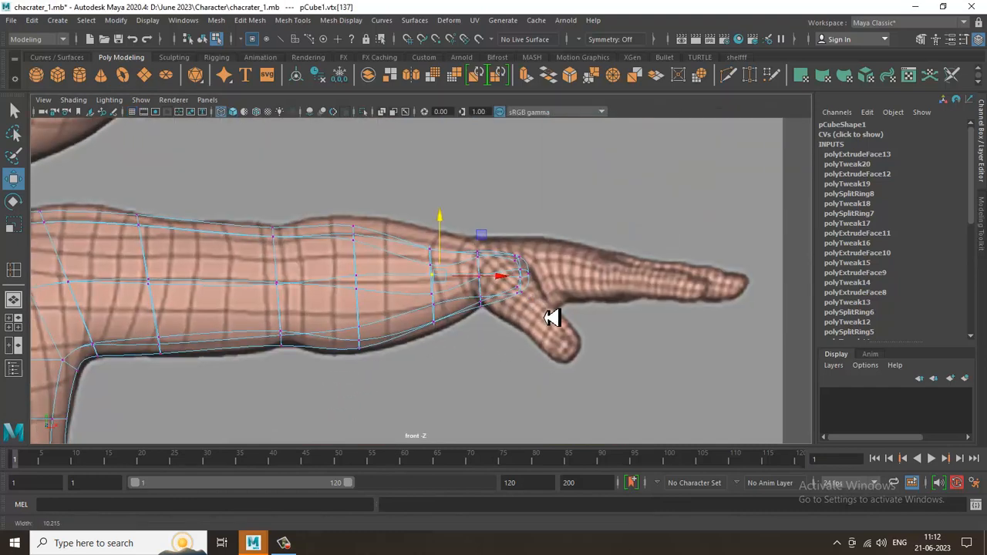
drag(418, 227, 440, 324)
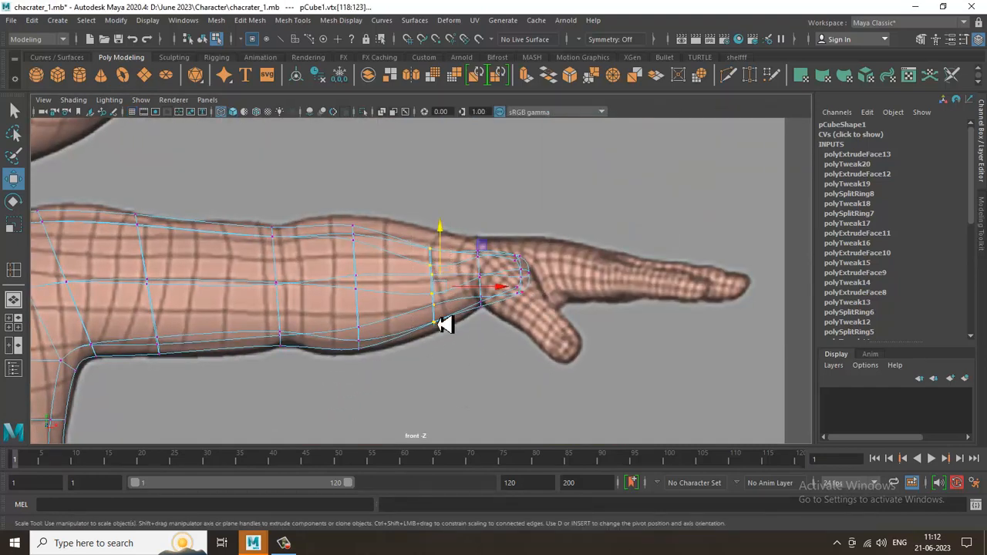
key(r)
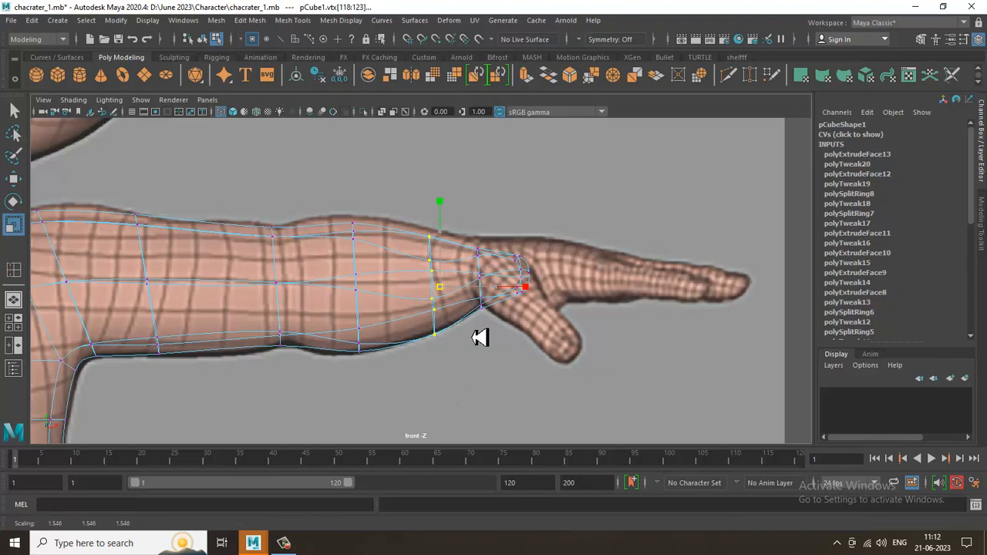
Return to the unsmoothed mesh in perspective and move single vertices of the enlarged wrist loop to even out its shape
key(space)
key(space)
alt+drag(632, 238, 543, 254)
key(1)
alt+drag(447, 309, 351, 314)
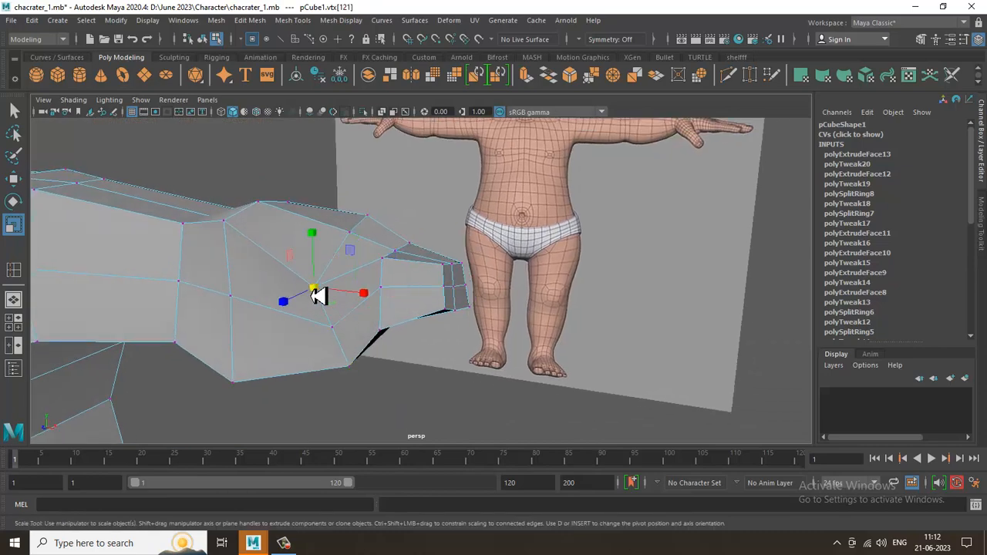
key(w)
drag(320, 265, 485, 282)
Select the end faces of the hand block and extrude them outward along the arm in the front view to form the palm
right_drag(485, 282, 482, 297)
click(465, 318)
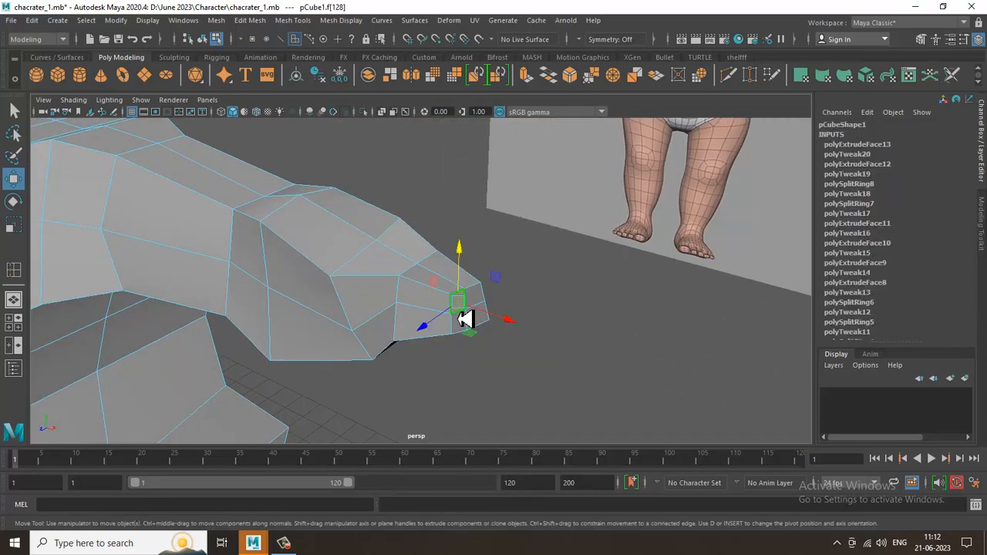
shift+click(481, 331)
click(484, 330)
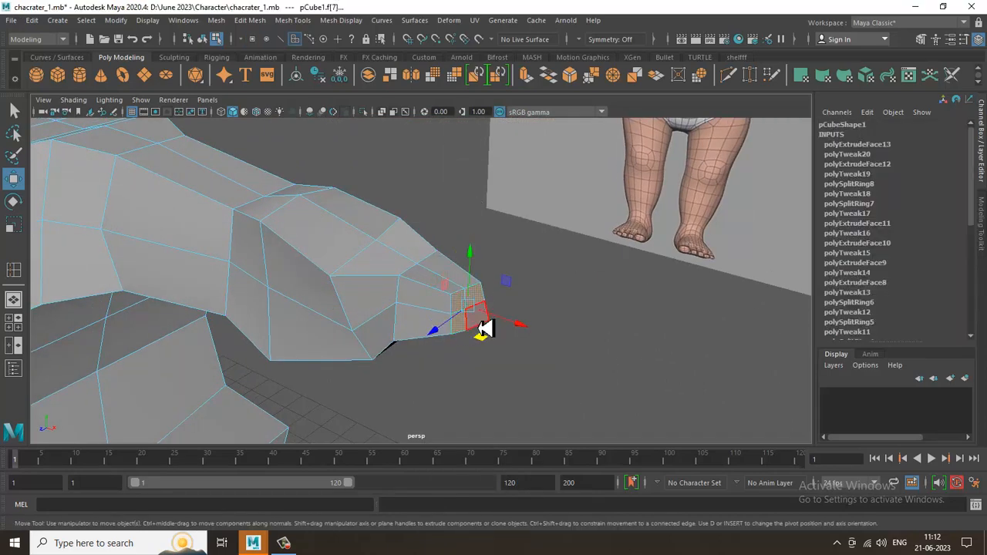
alt+drag(556, 326, 538, 346)
key(r)
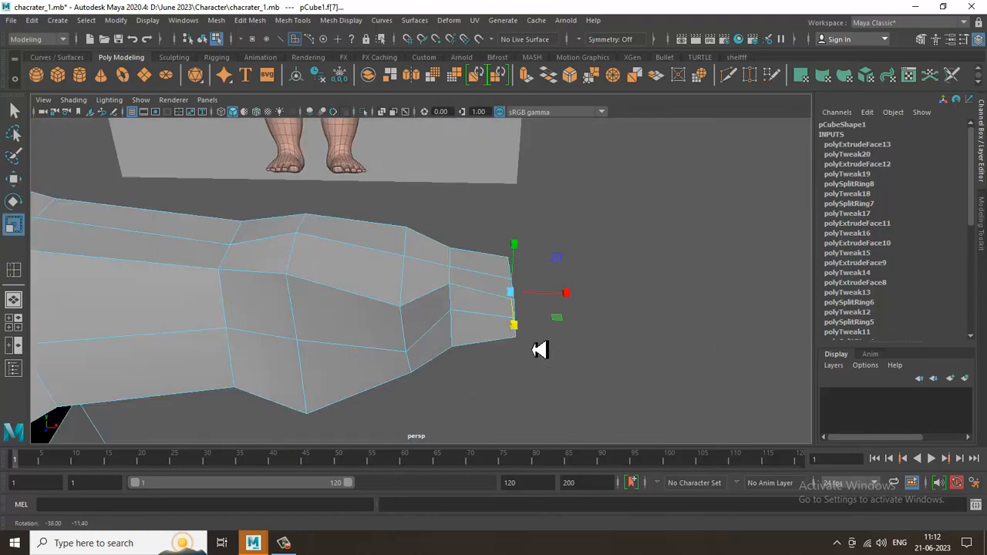
key(space)
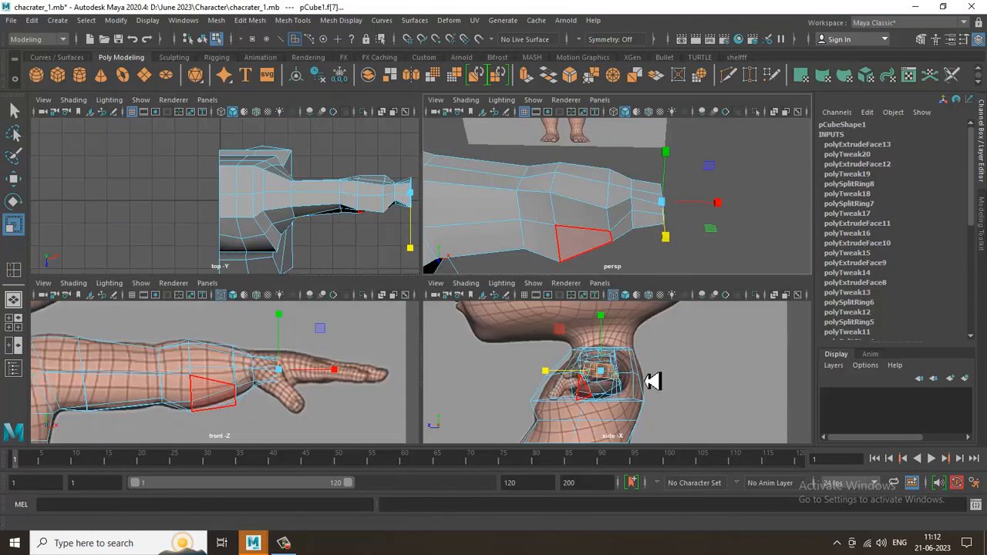
alt+middle_drag(358, 248, 264, 221)
key(space)
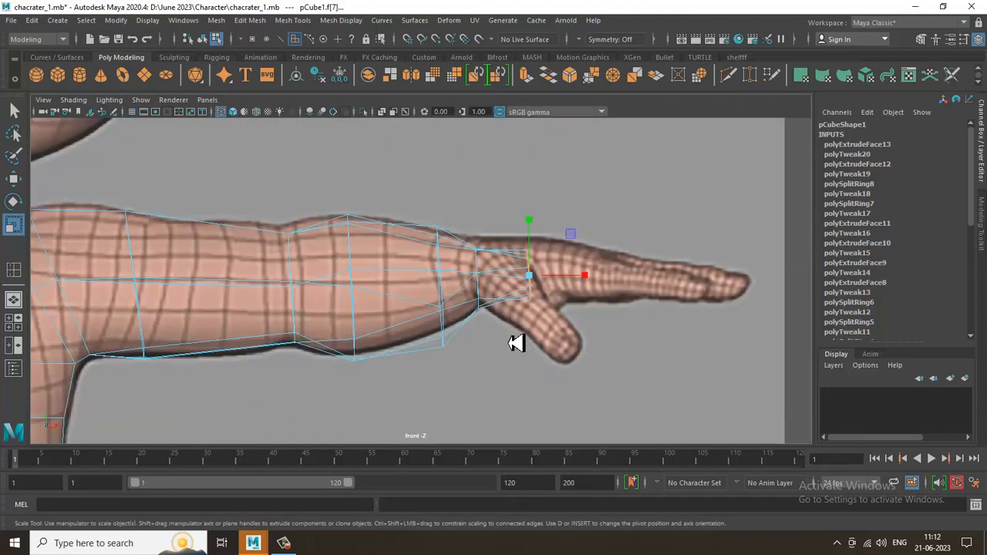
alt+middle_drag(516, 341, 464, 339)
key(w)
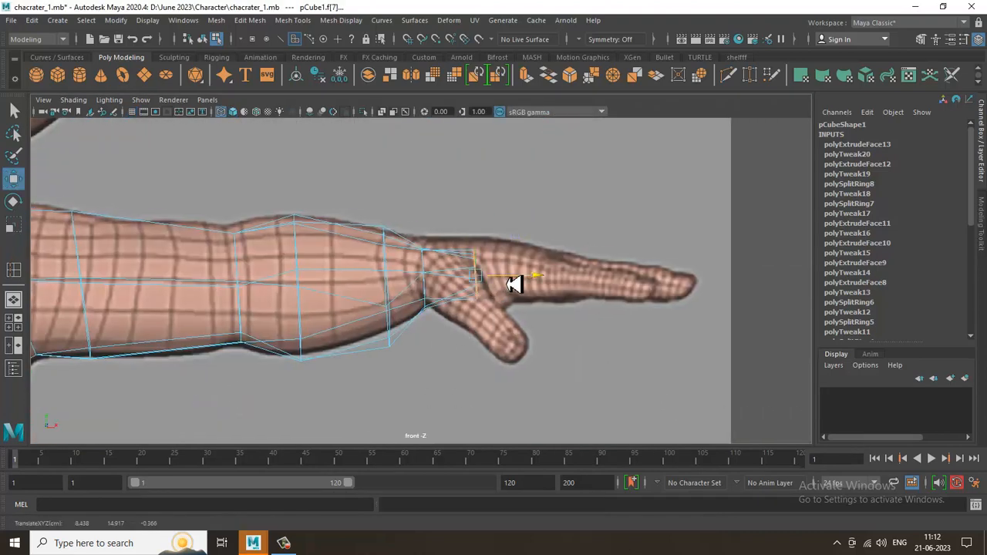
shift+drag(514, 280, 631, 294)
Pull the extruded end faces back toward the wrist in perspective to shorten the new palm section
key(space)
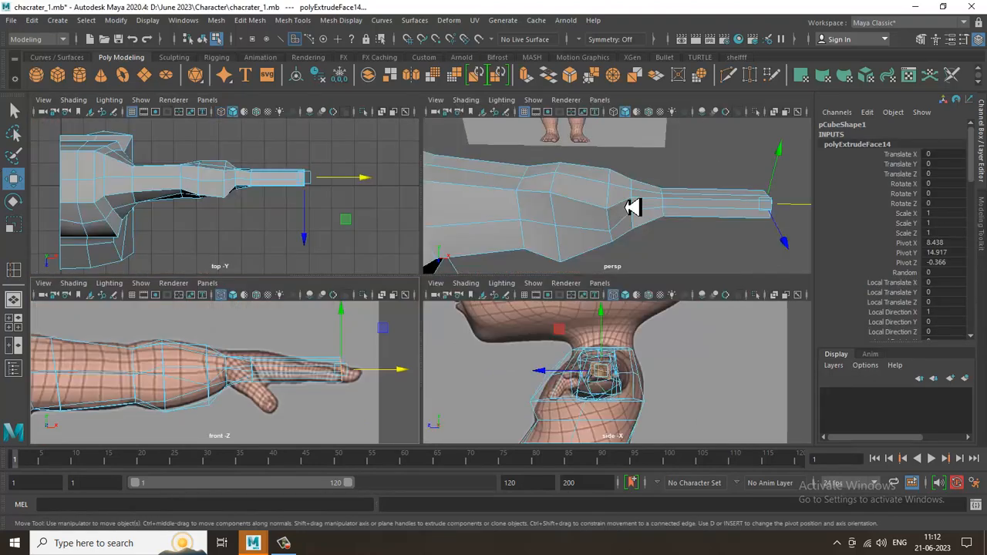
key(space)
alt+drag(694, 264, 620, 330)
drag(631, 293, 566, 305)
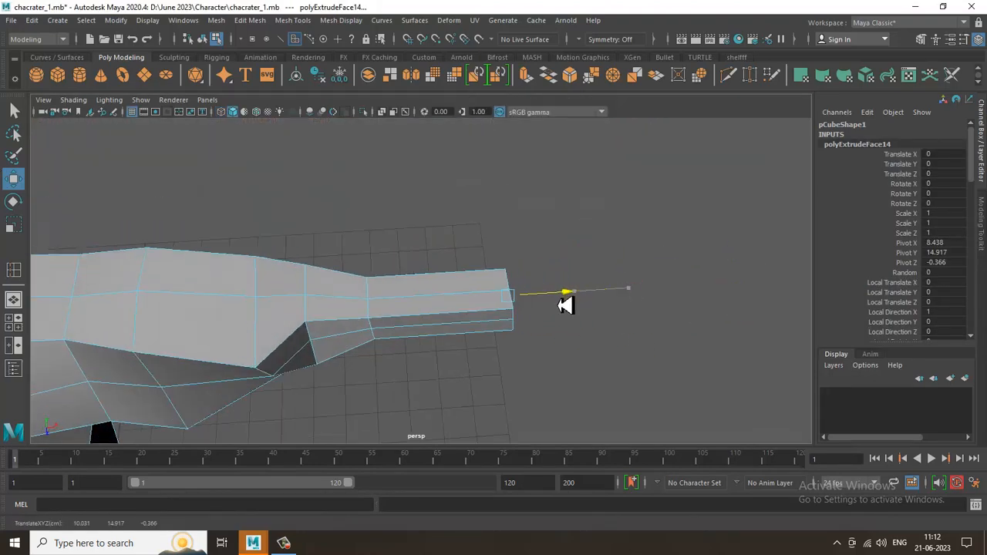
Select the vertex loop where the palm section begins and scale it wider across the hand
alt+middle_drag(522, 328, 386, 286)
right_drag(381, 203, 185, 199)
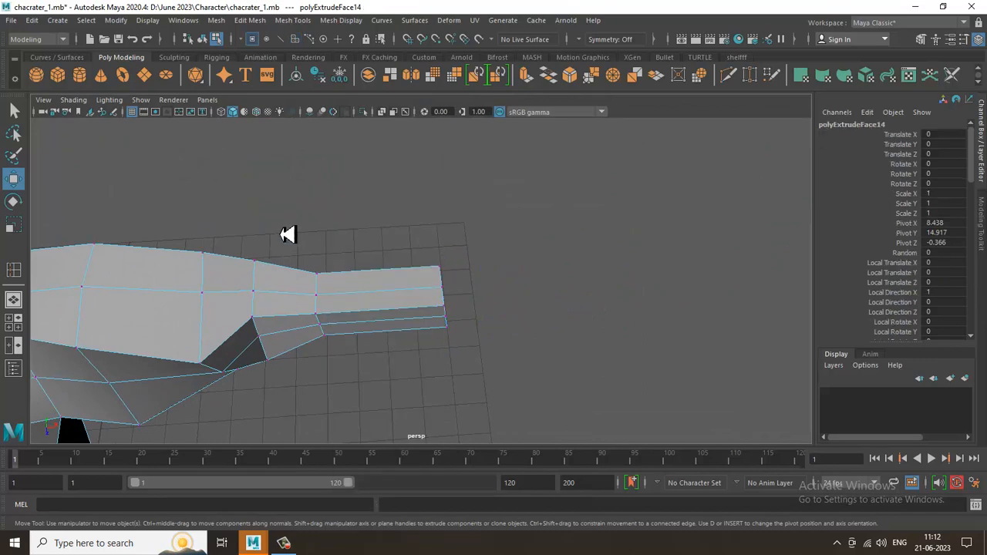
drag(286, 234, 377, 402)
key(r)
drag(331, 360, 489, 316)
key(w)
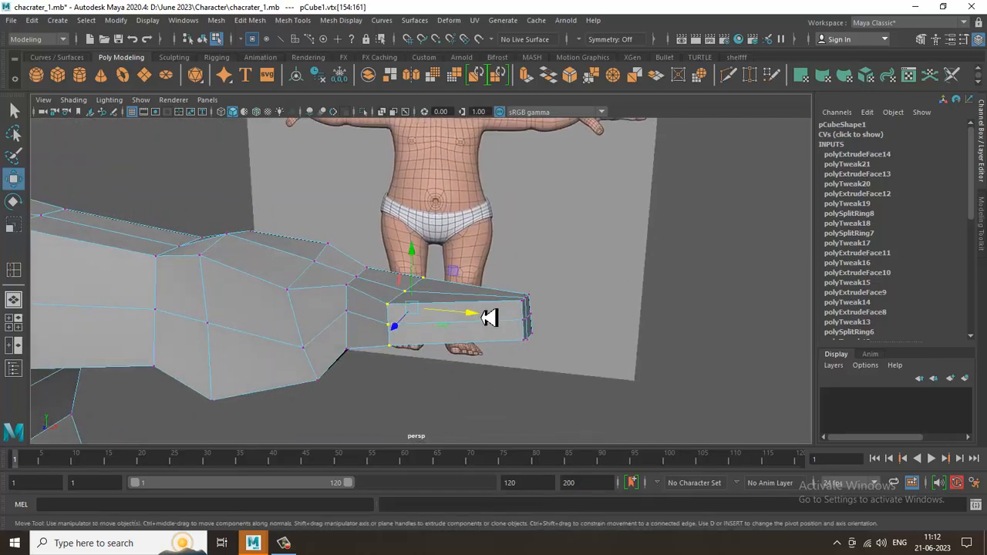
Check the palm from several views, then extrude the two faces on the front side of its base to start the thumb
key(space)
key(space)
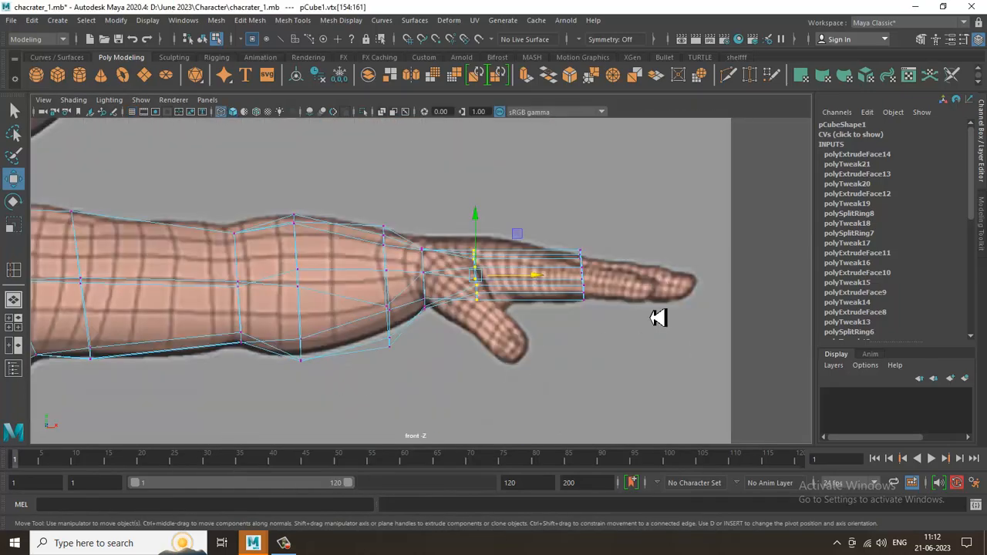
key(space)
key(space)
alt+drag(703, 223, 500, 309)
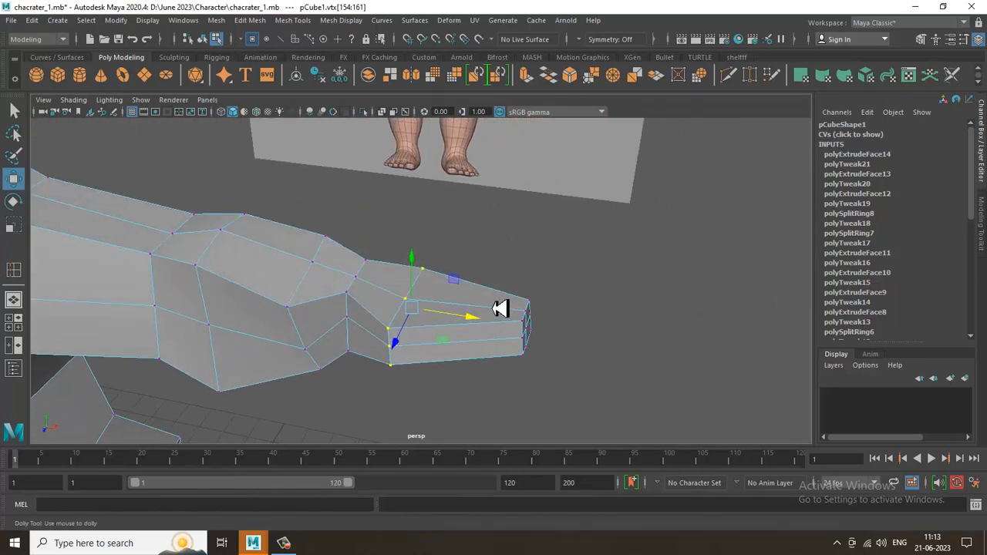
alt+middle_drag(455, 337, 467, 338)
alt+drag(466, 339, 431, 306)
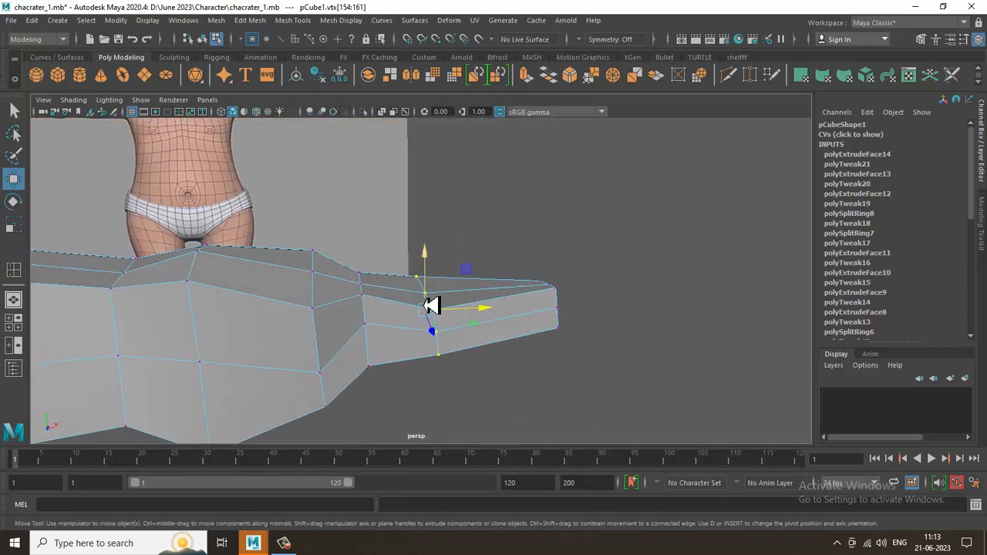
right_drag(399, 305, 397, 358)
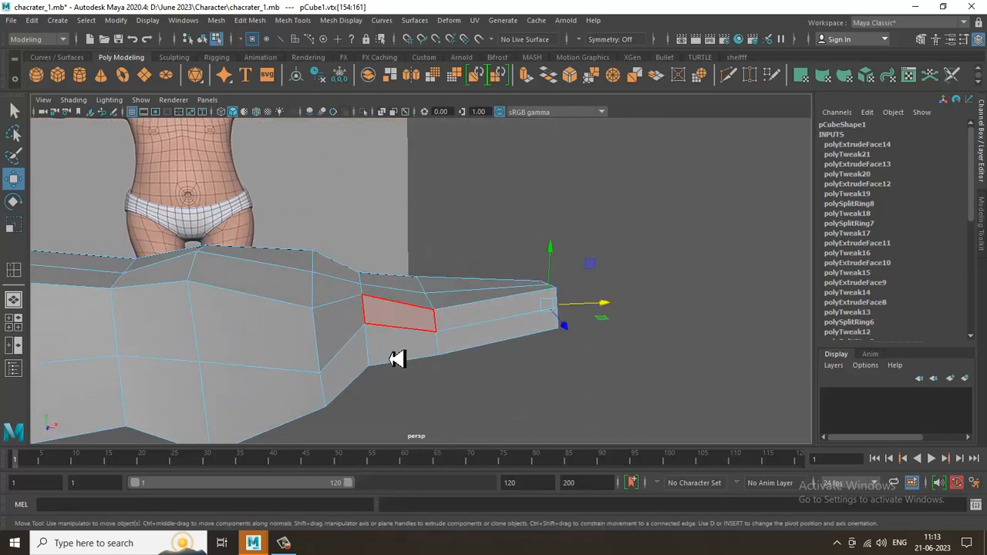
click(399, 326)
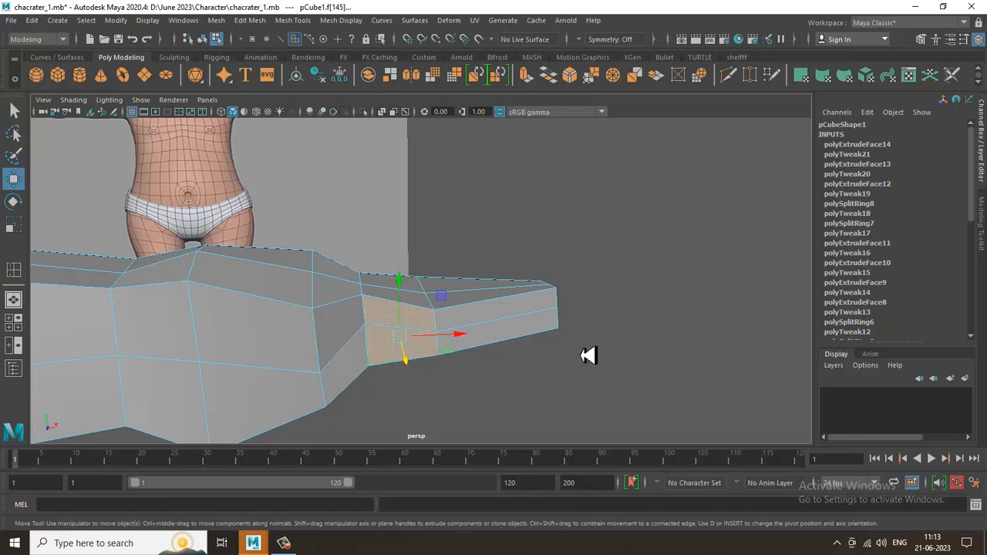
alt+drag(588, 356, 376, 345)
key(ctrl+e)
key(r)
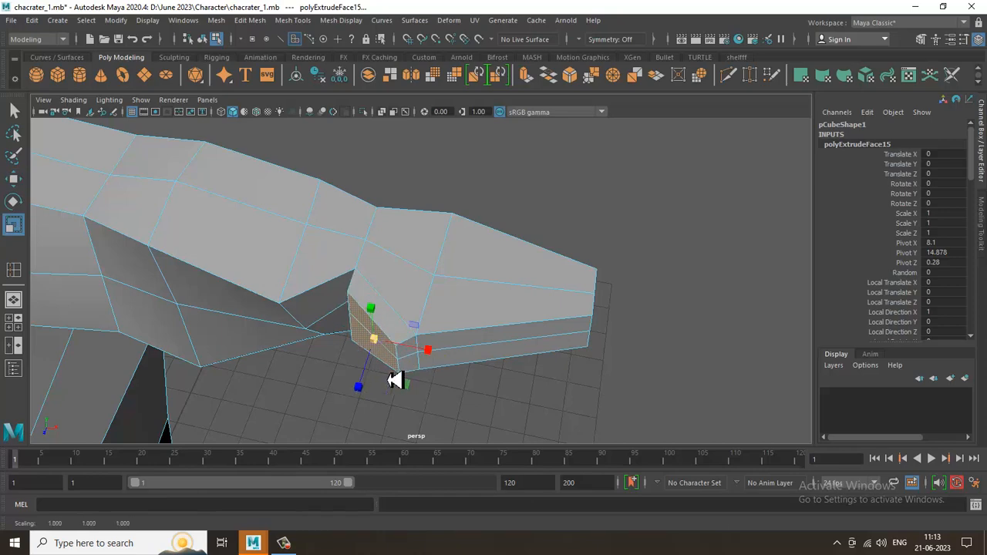
Extrude the thumb faces a second time and preview the hand smoothed against the front reference
alt+drag(395, 380, 598, 391)
key(w)
alt+drag(599, 392, 453, 300)
key(3)
key(space)
key(space)
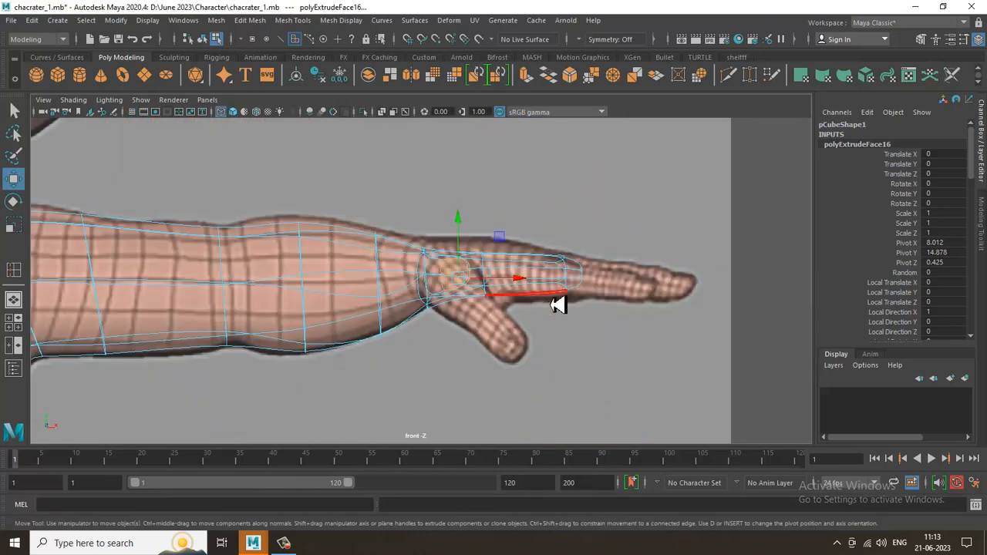
Return to the unsmoothed mesh and move the palm's end vertices toward the wrist in the front view to shorten the palm
key(1)
alt+right_drag(538, 291, 582, 356)
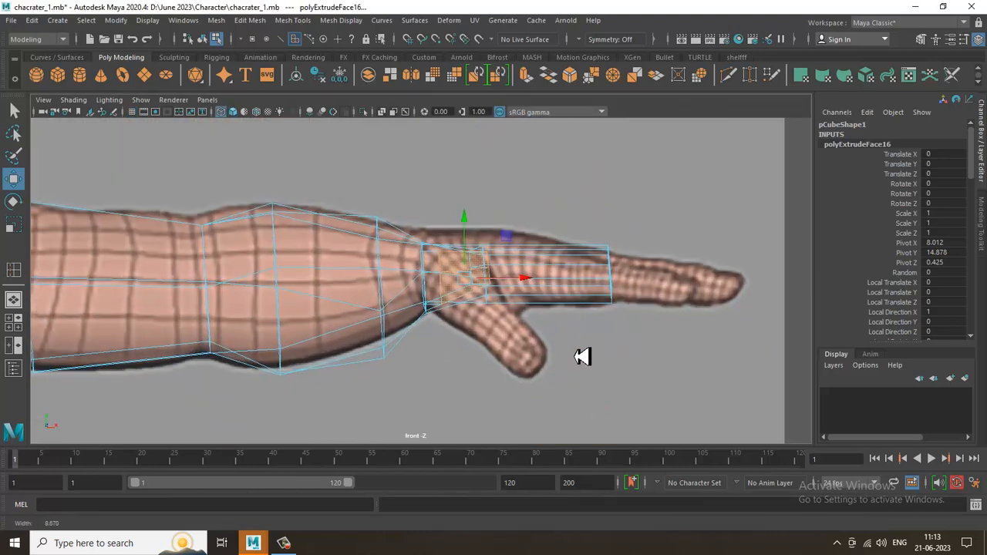
drag(649, 344, 650, 344)
right_drag(587, 259, 401, 213)
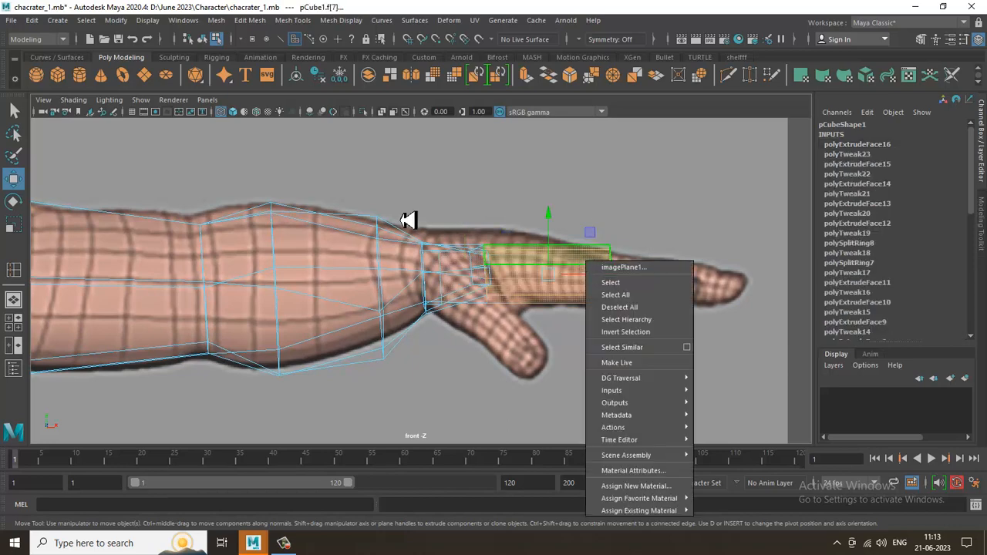
right_click(512, 245)
click(648, 262)
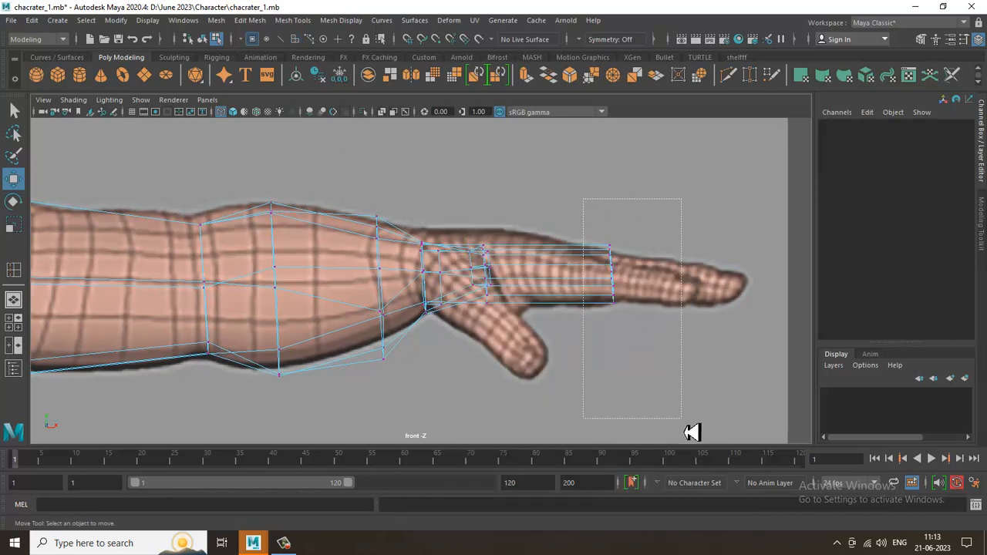
drag(692, 432, 690, 430)
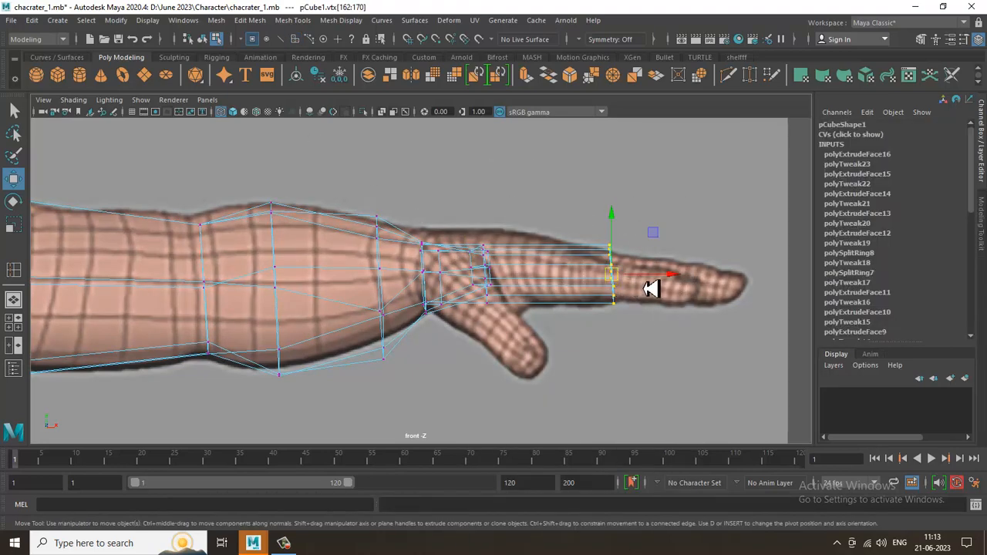
key(ctrl+z)
drag(662, 283, 487, 350)
Reposition single vertices at the palm's base and on the loop before the wrist in perspective to even out their shape
key(space)
key(space)
click(469, 344)
alt+drag(586, 357, 635, 344)
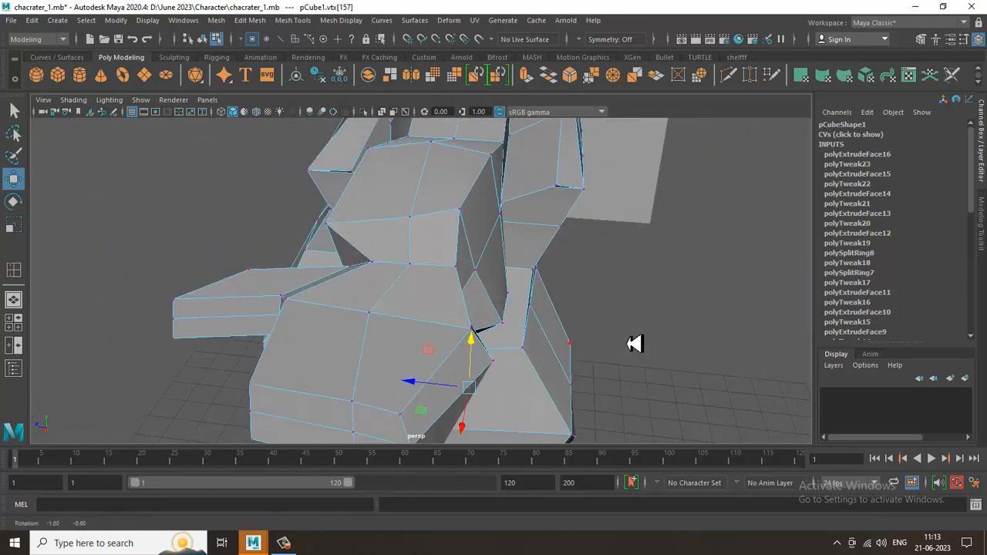
click(639, 339)
click(472, 330)
drag(450, 331, 448, 360)
alt+drag(447, 361, 472, 381)
drag(490, 327, 423, 390)
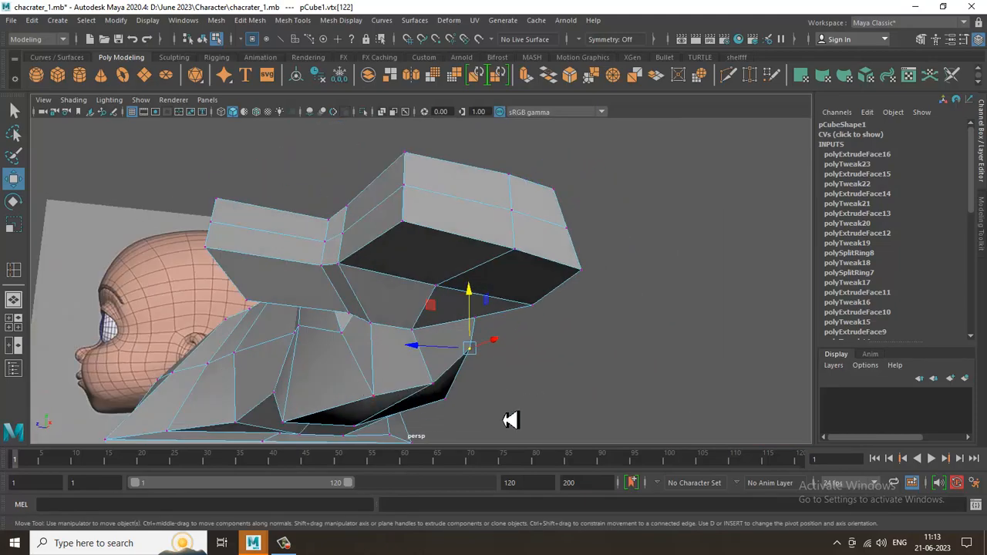
Preview the mesh smoothed and compare the arm and hand with the reference in the front and perspective views
key(3)
alt+drag(512, 418, 527, 275)
key(space)
key(space)
alt+middle_drag(330, 311, 517, 357)
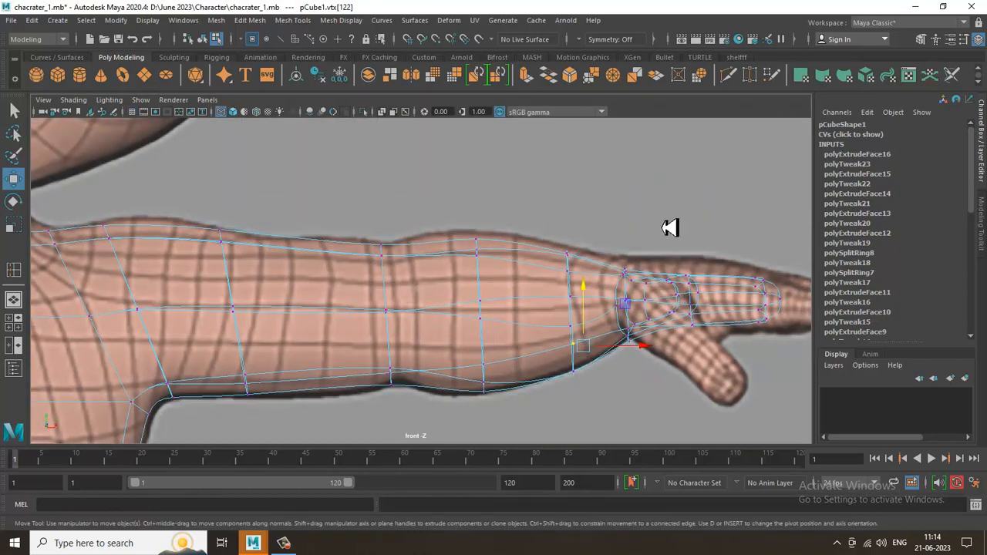
key(space)
key(space)
alt+drag(684, 255, 436, 381)
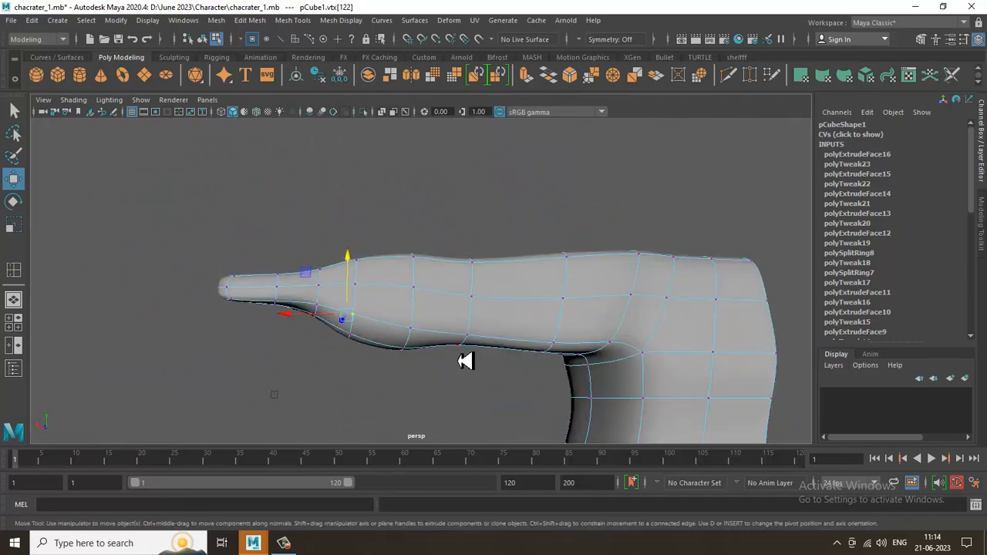
Move the lower and upper vertices of the forearm's fullest loop and the top shoulder vertices onto the front reference outline
key(space)
key(space)
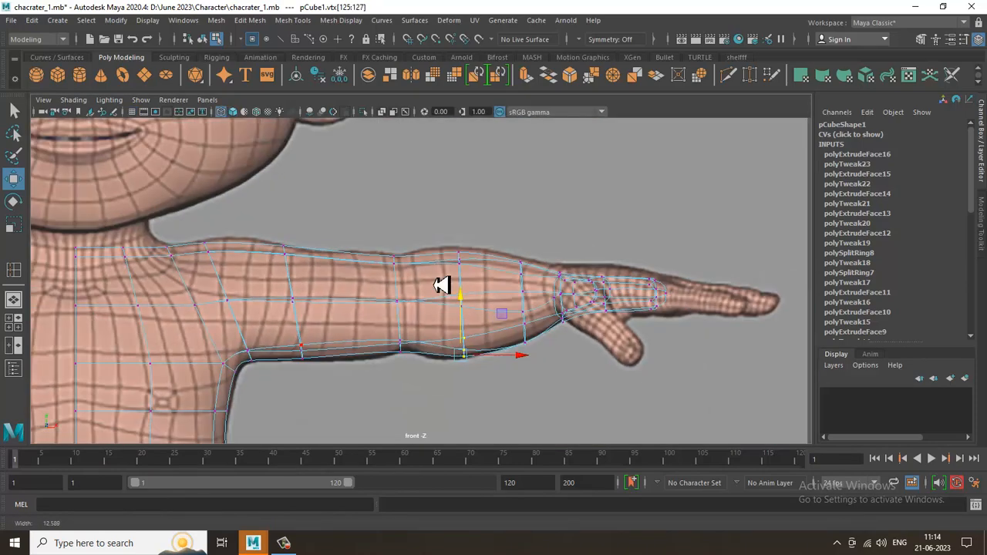
scroll(441, 282, down, 5)
scroll(481, 297, up, 6)
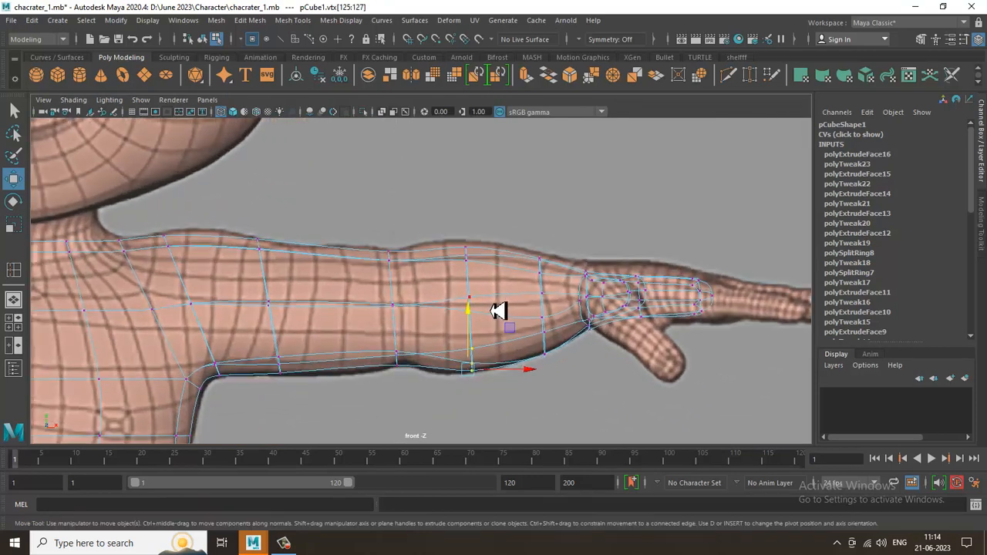
mouse_move(482, 328)
mouse_down()
mouse_move(489, 317)
mouse_move(497, 333)
mouse_up()
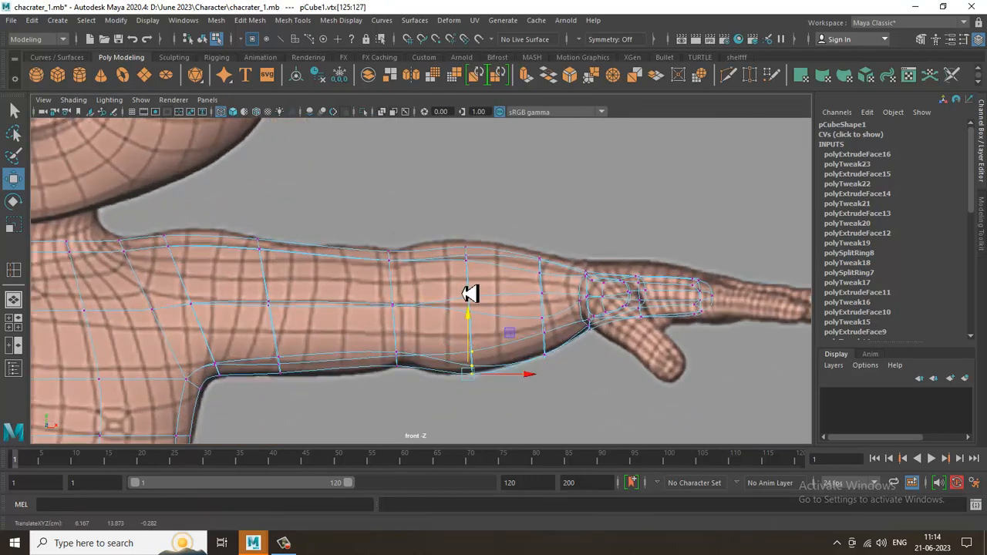
click(466, 243)
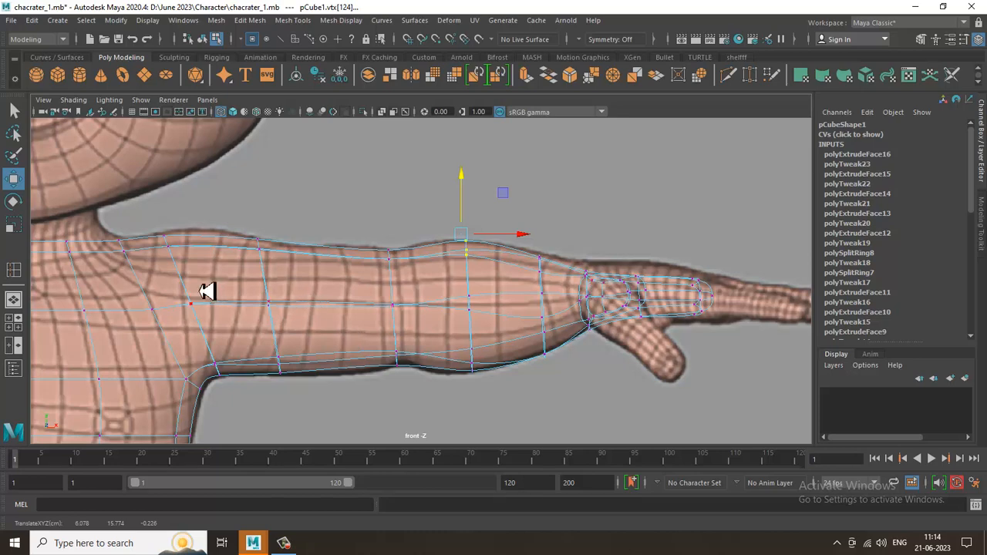
drag(153, 212, 232, 242)
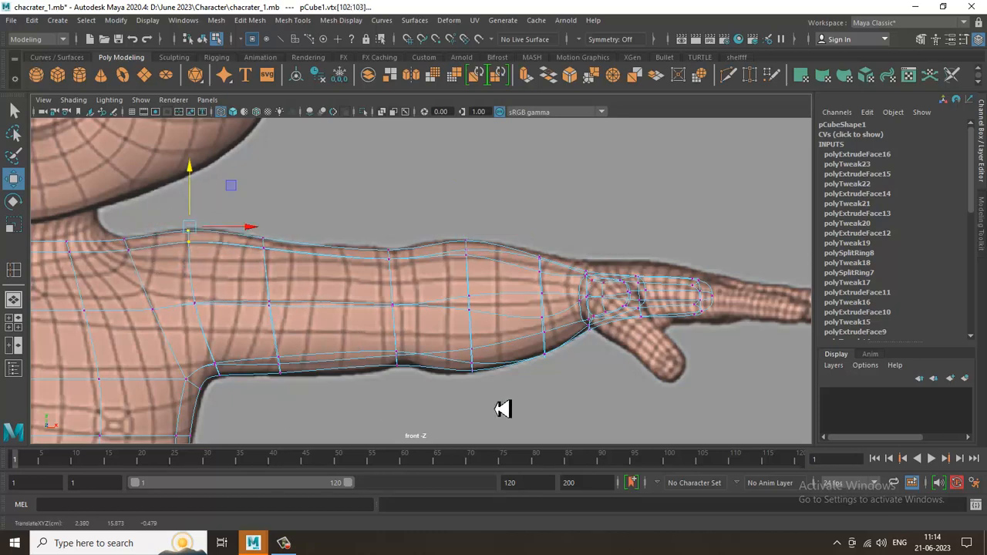
Adjust the middle vertex on the front side of the elbow loop in perspective to round out the arm
key(space)
key(space)
alt+drag(566, 309, 436, 354)
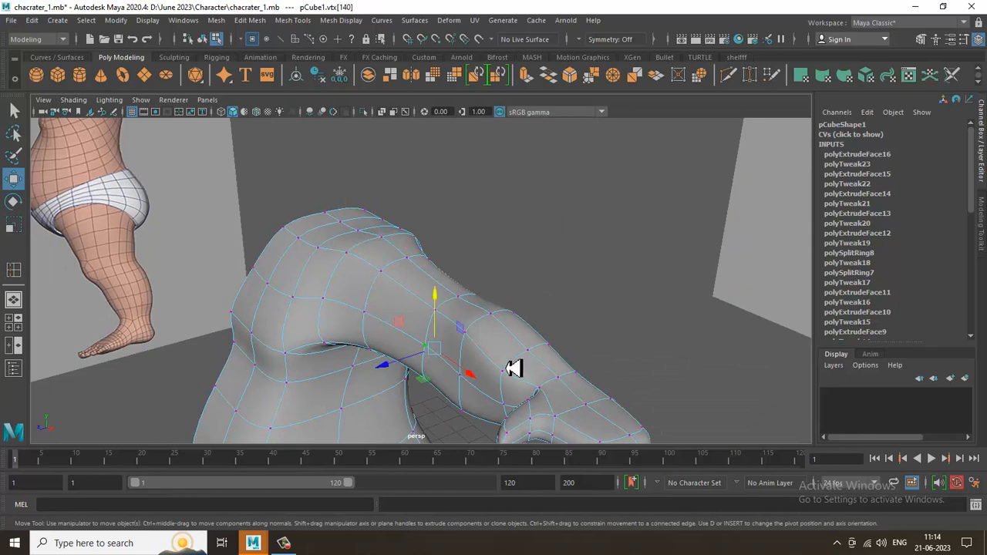
scroll(507, 369, up, 3)
drag(397, 382, 407, 385)
alt+drag(600, 387, 533, 259)
Return to the unsmoothed mesh, select the palm and thumb vertices in the front view and scale them vertically
key(1)
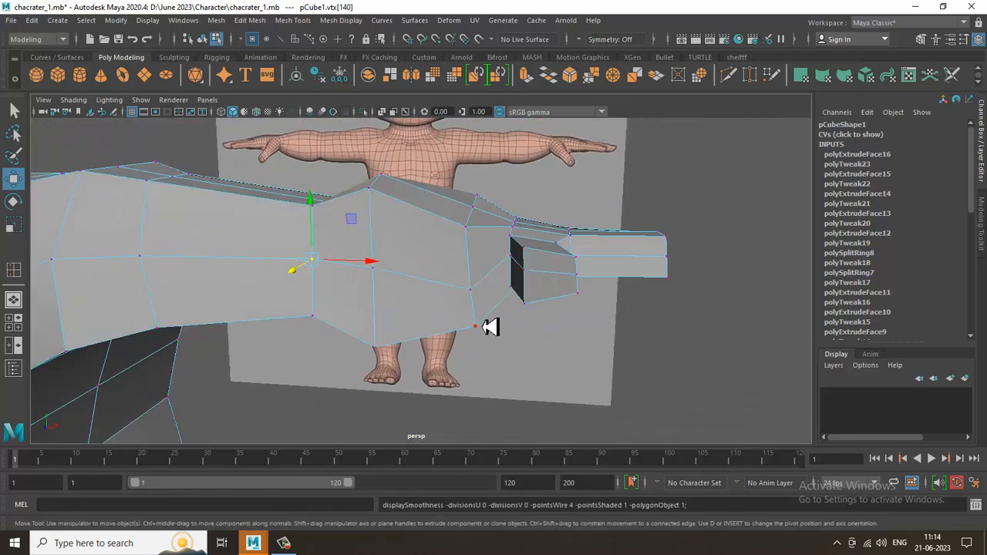
key(space)
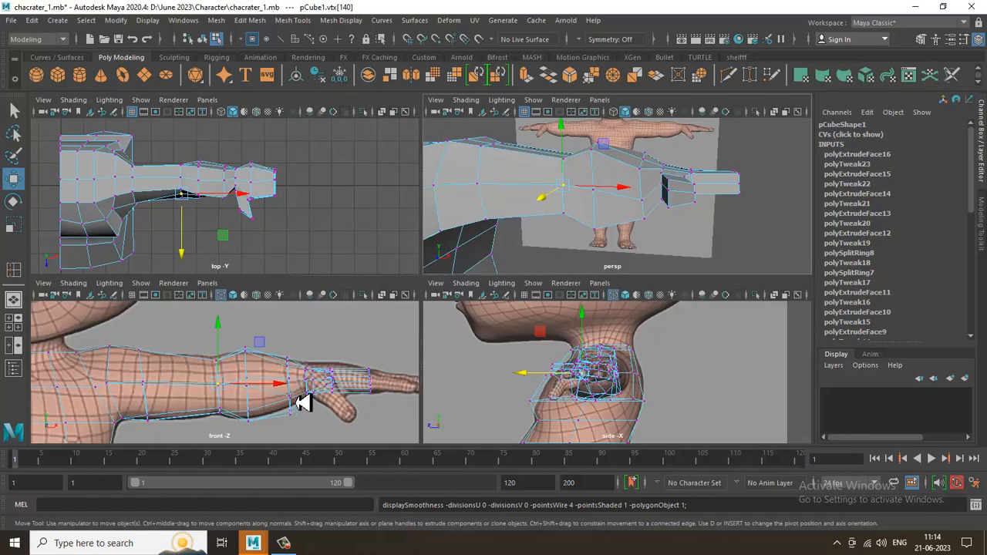
key(space)
alt+middle_drag(382, 356, 230, 359)
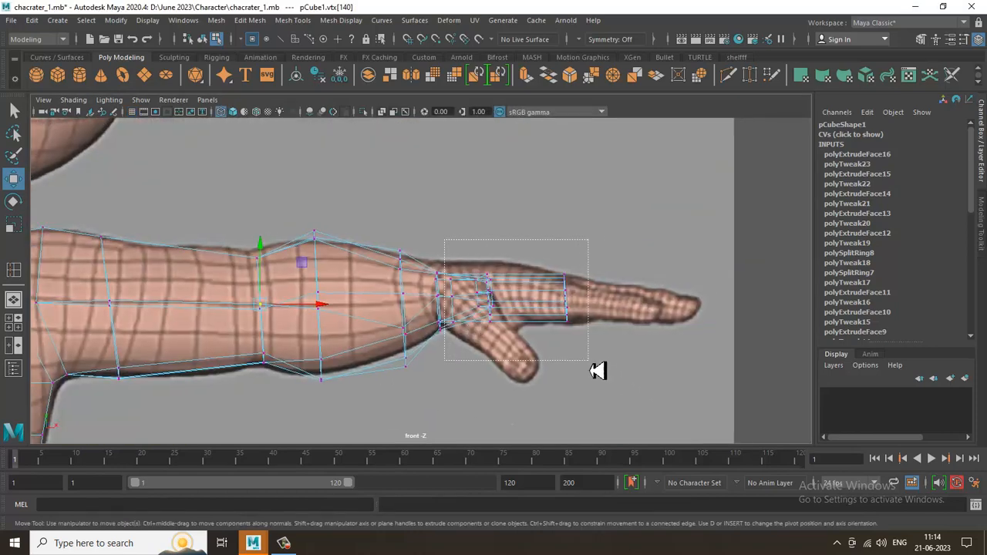
key(r)
mouse_move(516, 254)
mouse_down()
mouse_move(551, 280)
mouse_move(551, 297)
mouse_up()
key(space)
key(space)
alt+middle_drag(551, 297, 520, 239)
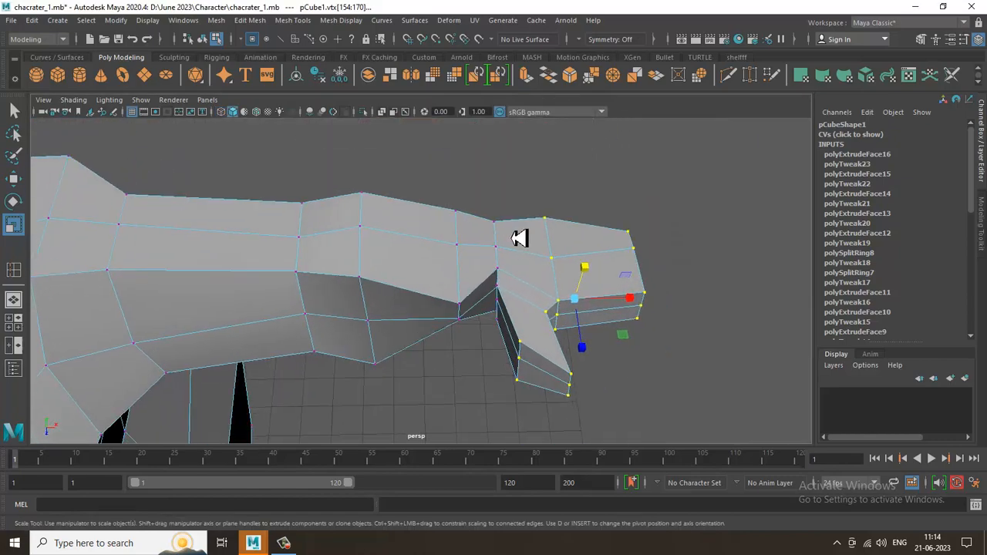
Select the forearm's last vertex loop before the wrist and scale it narrower in depth to about 0.78
alt+drag(520, 239, 369, 166)
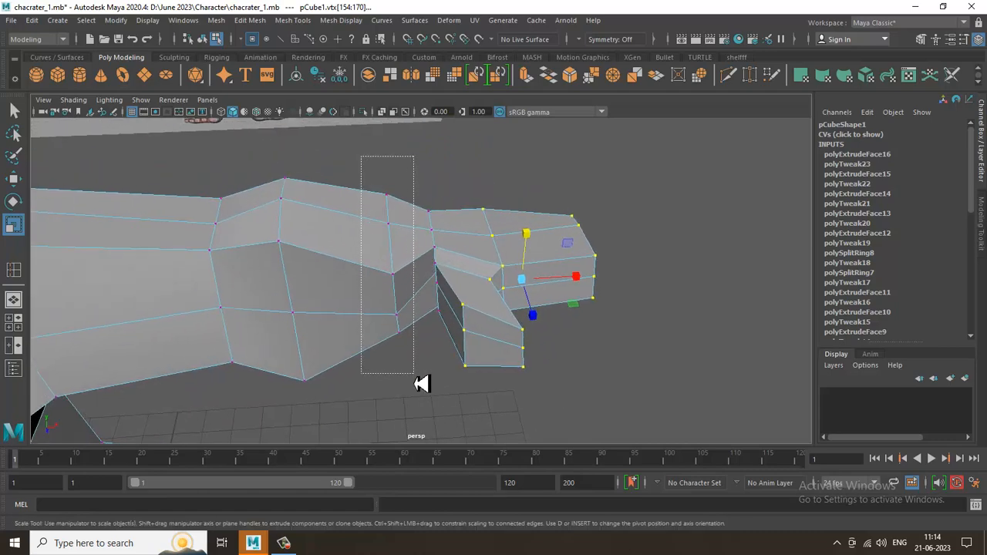
drag(421, 383, 415, 375)
alt+drag(417, 371, 457, 334)
middle_drag(446, 348, 435, 341)
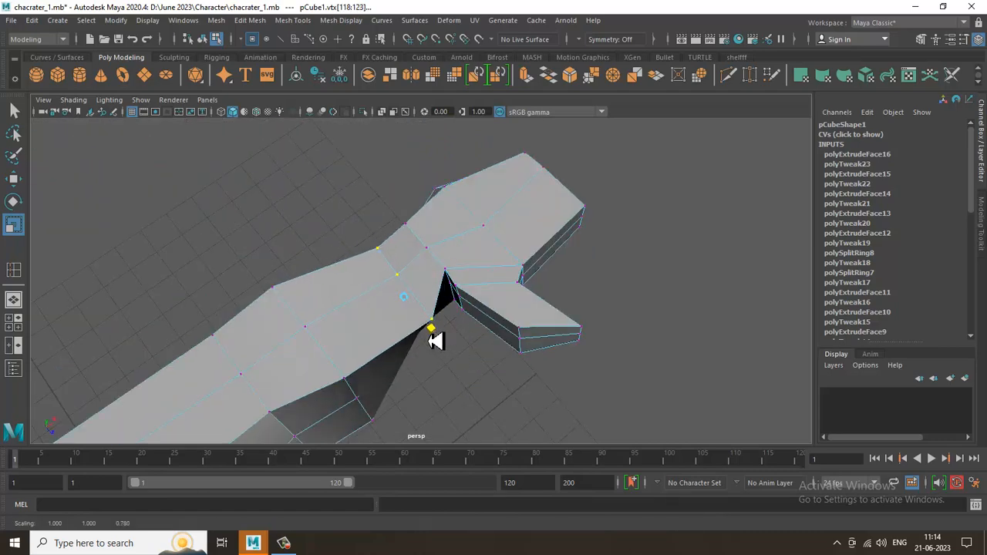
Adjust the upper front-side vertex of the forearm's last loop before the wrist in perspective
alt+drag(436, 341, 468, 334)
click(467, 335)
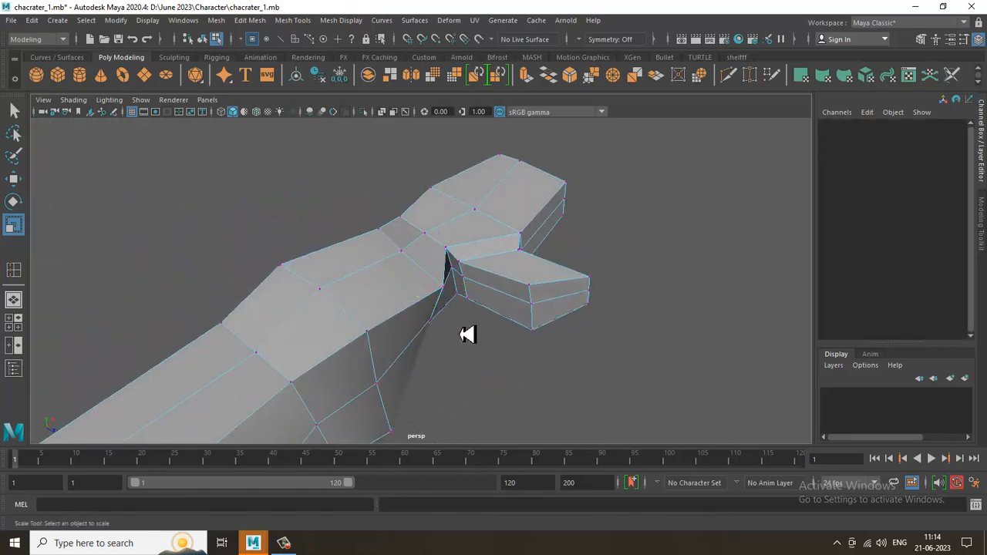
click(447, 293)
key(w)
alt+drag(450, 297, 469, 271)
Preview the mesh smoothed, check the wrist in the four-view layout and save the scene
key(3)
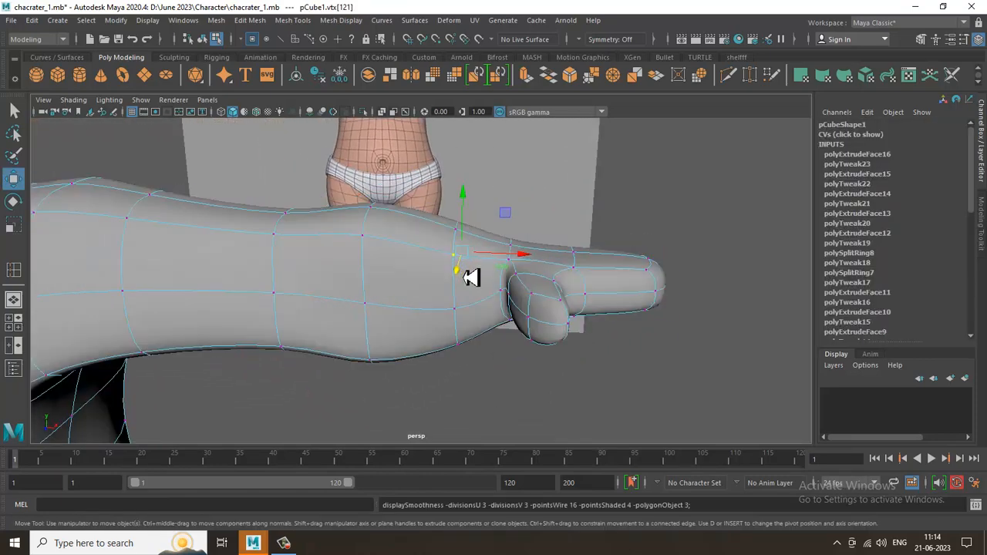
key(space)
drag(582, 265, 616, 293)
key(space)
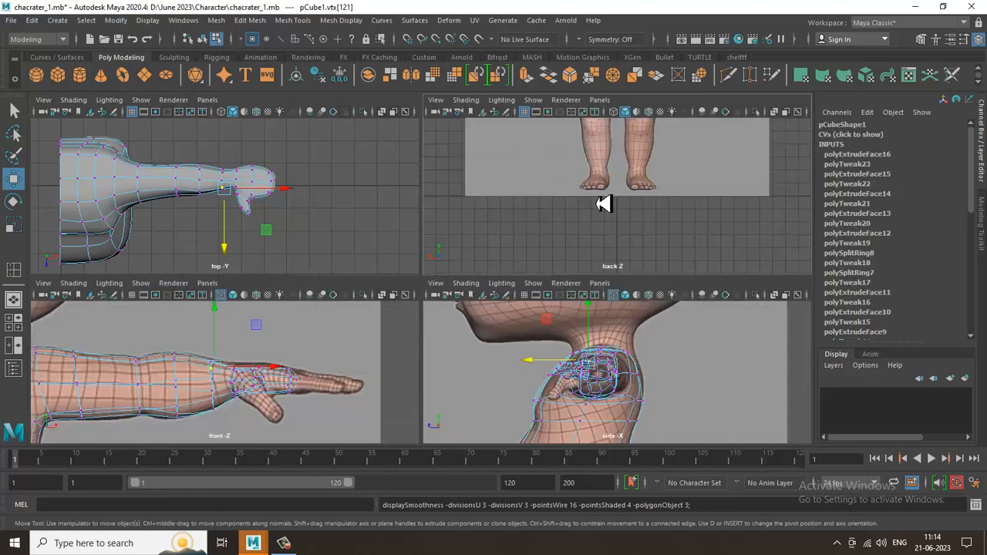
key(space)
drag(604, 203, 600, 175)
key(space)
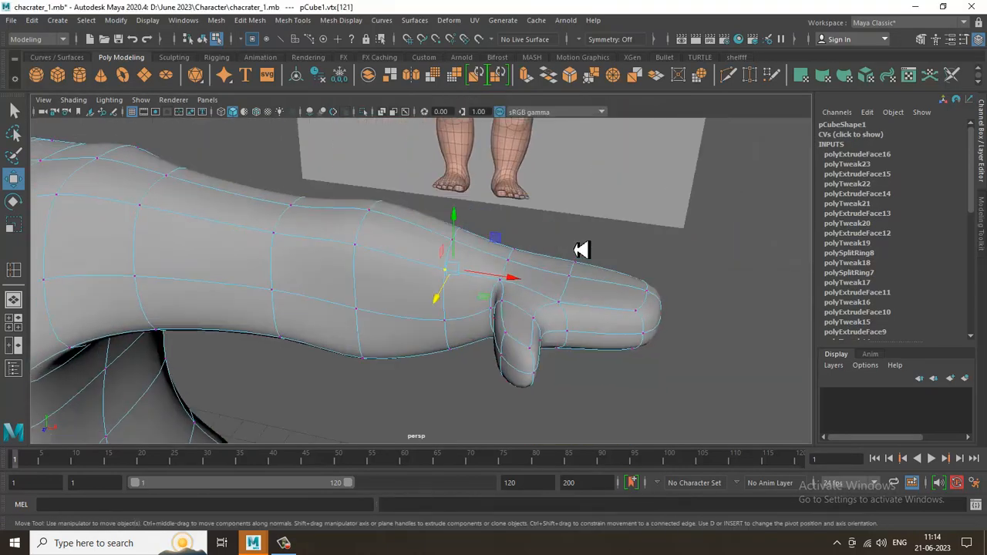
key(ctrl+s)
Compare the smoothed wrist, palm and thumb with the front reference and inspect them from several perspective angles
key(space)
key(space)
scroll(378, 358, down, 1)
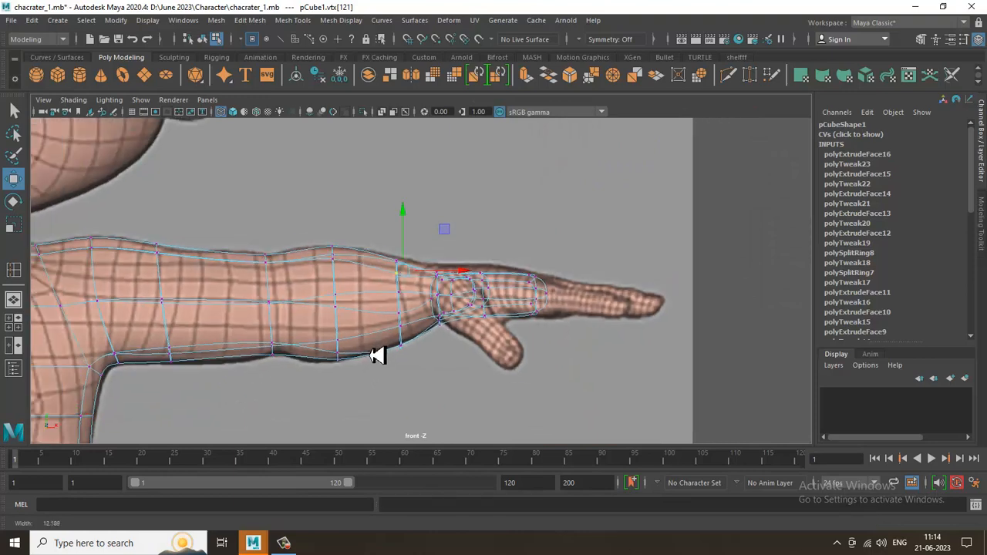
key(space)
key(space)
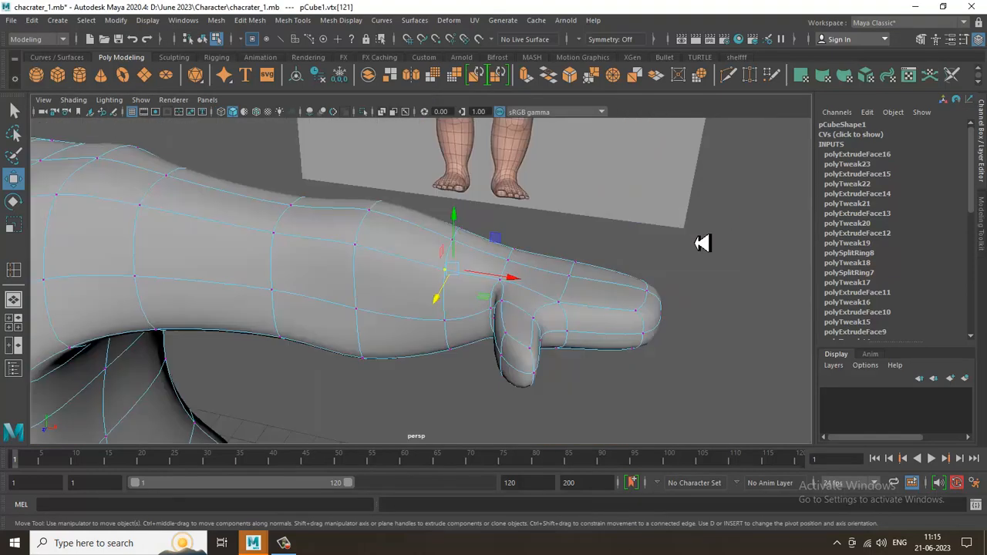
key(space)
key(space)
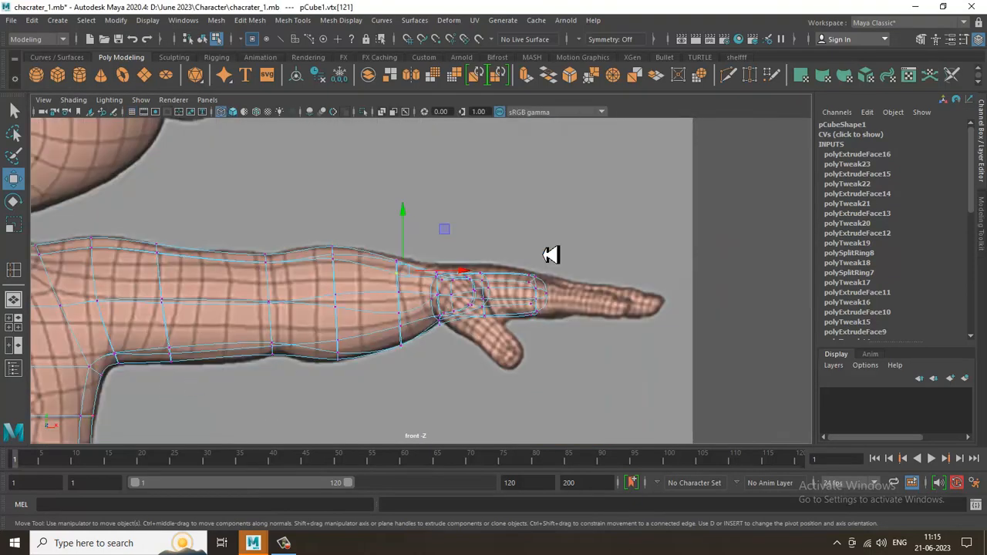
key(space)
key(space)
alt+drag(584, 212, 543, 242)
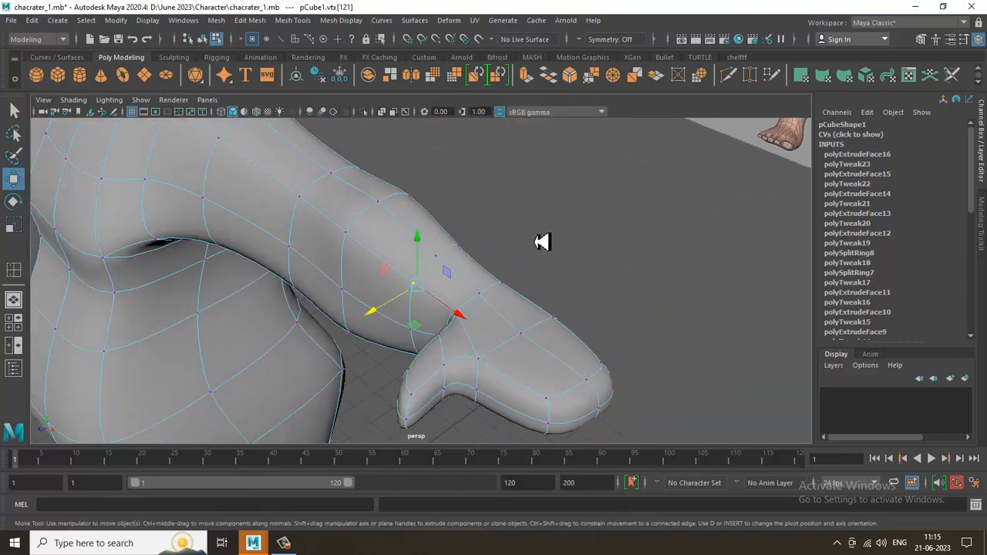
key(ctrl+s)
mouse_move(402, 227)
alt+mouse_down()
mouse_move(547, 201)
mouse_move(531, 300)
mouse_move(438, 294)
mouse_move(503, 357)
mouse_move(481, 283)
mouse_move(463, 363)
mouse_move(452, 308)
mouse_move(391, 203)
mouse_move(374, 224)
mouse_move(402, 218)
alt+mouse_up()
Return to the unsmoothed mesh and reposition the back-side vertices of the wrist-end and fullest forearm loops to round the arm
key(1)
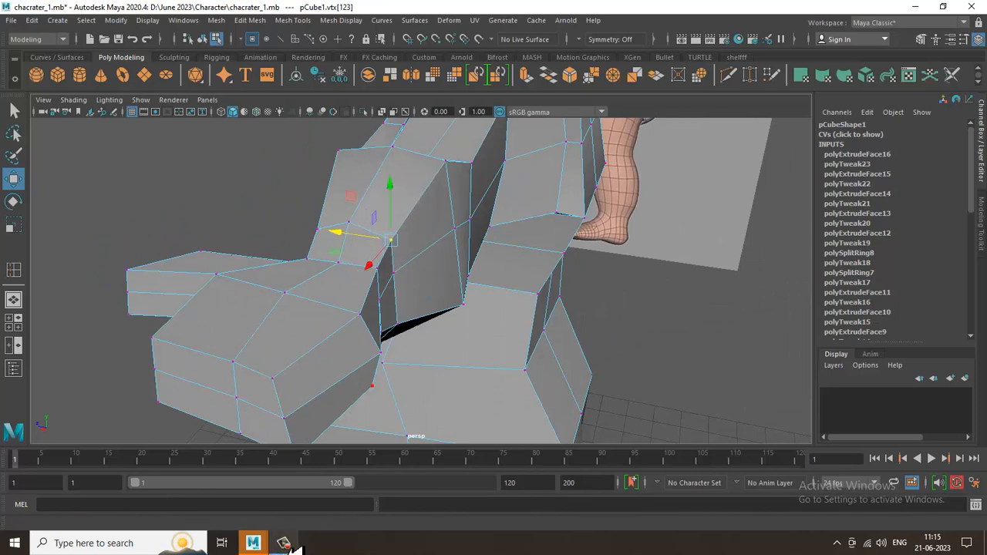
alt+drag(565, 235, 512, 303)
click(447, 312)
drag(509, 299, 453, 301)
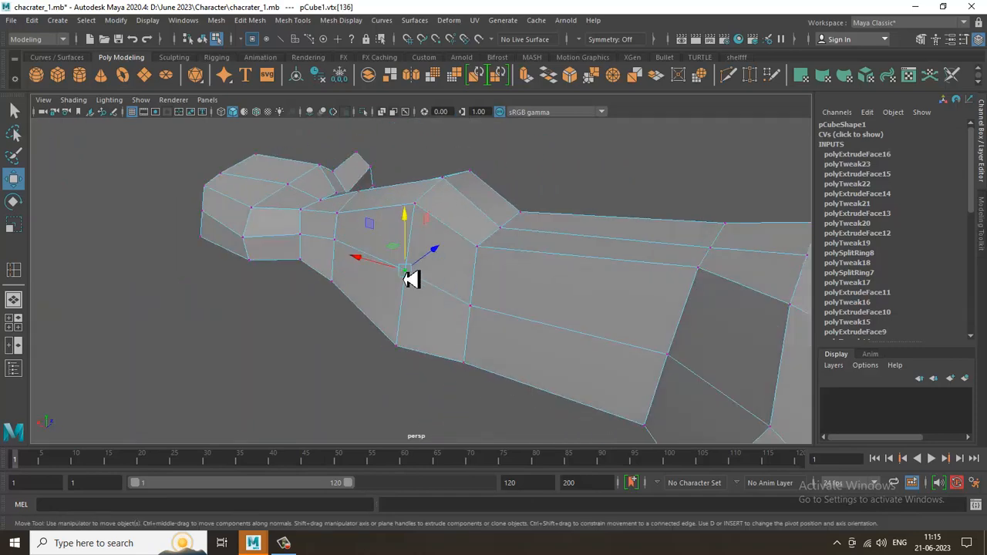
alt+drag(405, 279, 423, 297)
drag(427, 263, 420, 269)
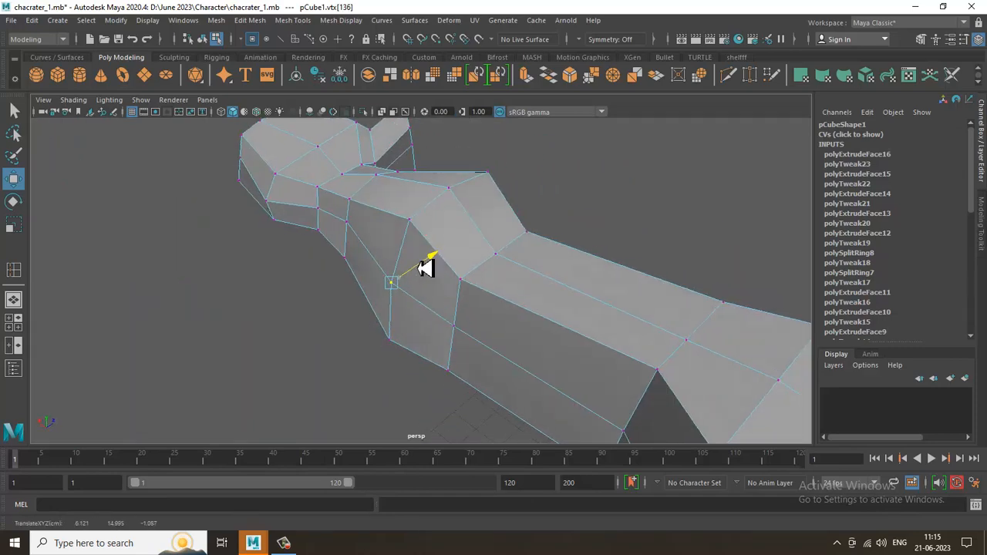
Adjust the back-side middle elbow vertex and the two vertices where the upper arm meets the back of the shoulder
click(454, 328)
alt+drag(479, 319, 445, 274)
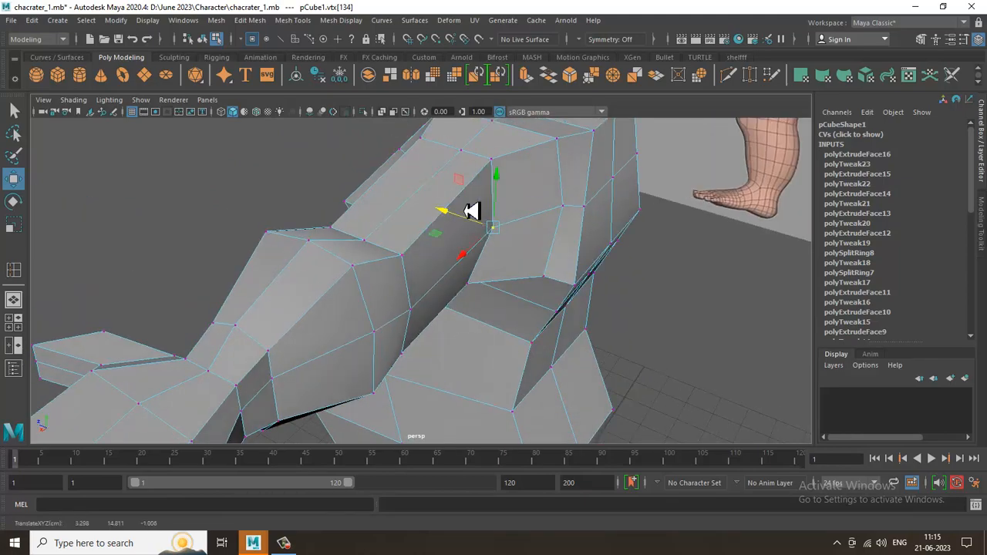
alt+drag(503, 172, 503, 269)
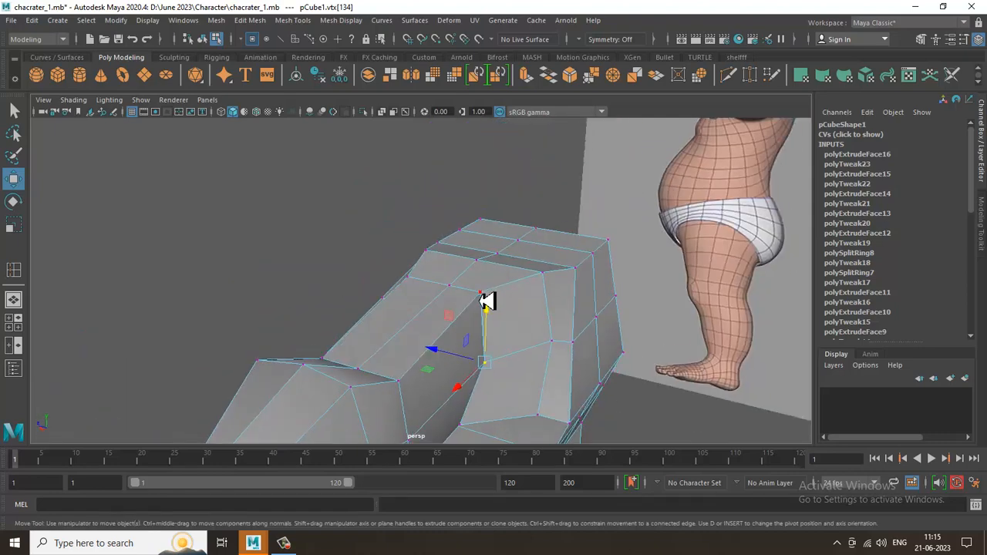
click(480, 293)
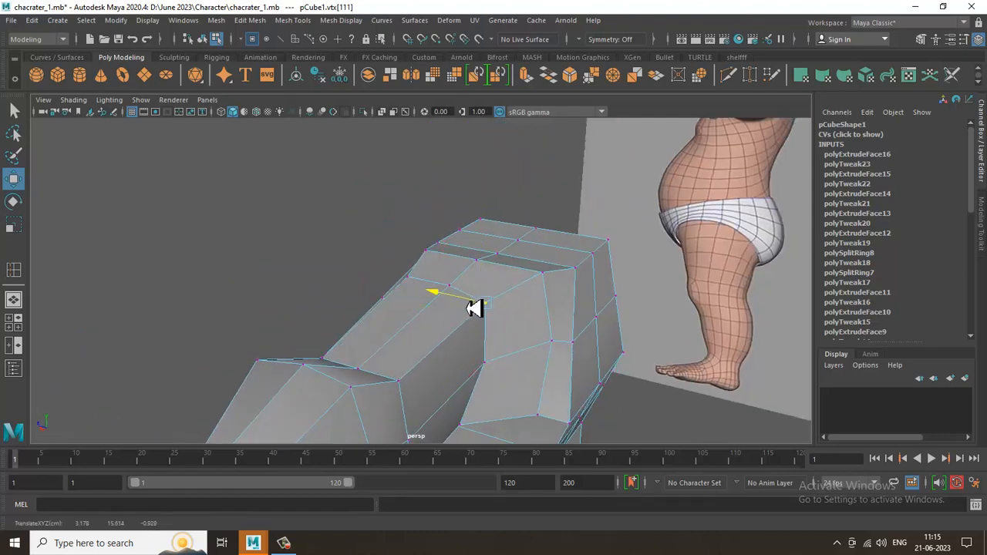
alt+drag(474, 309, 540, 394)
Reshape the outer corner vertices at the palm's end and preview the hand smoothed
alt+right_drag(540, 395, 386, 89)
alt+drag(393, 247, 448, 213)
alt+drag(573, 297, 515, 332)
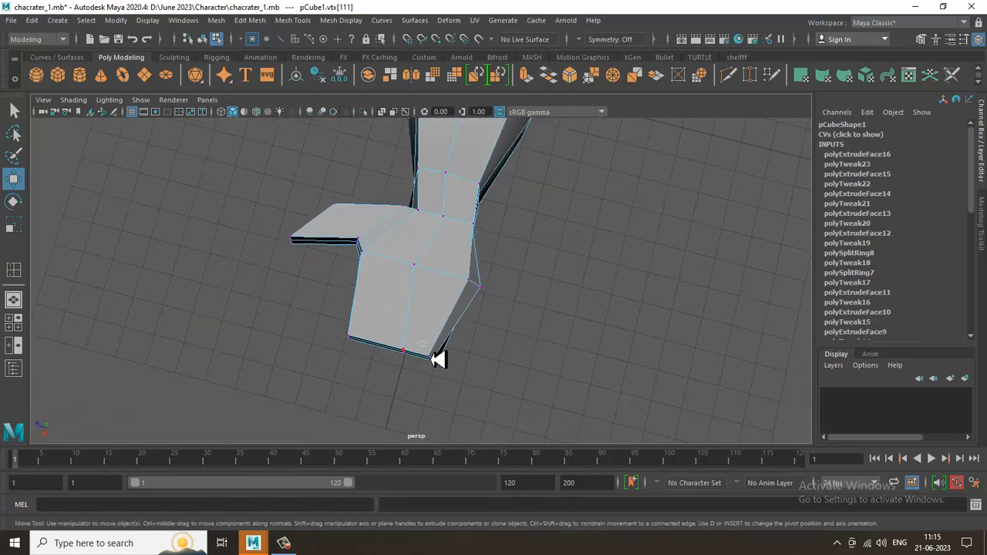
drag(434, 360, 450, 373)
alt+drag(451, 373, 497, 285)
drag(468, 212, 374, 283)
key(3)
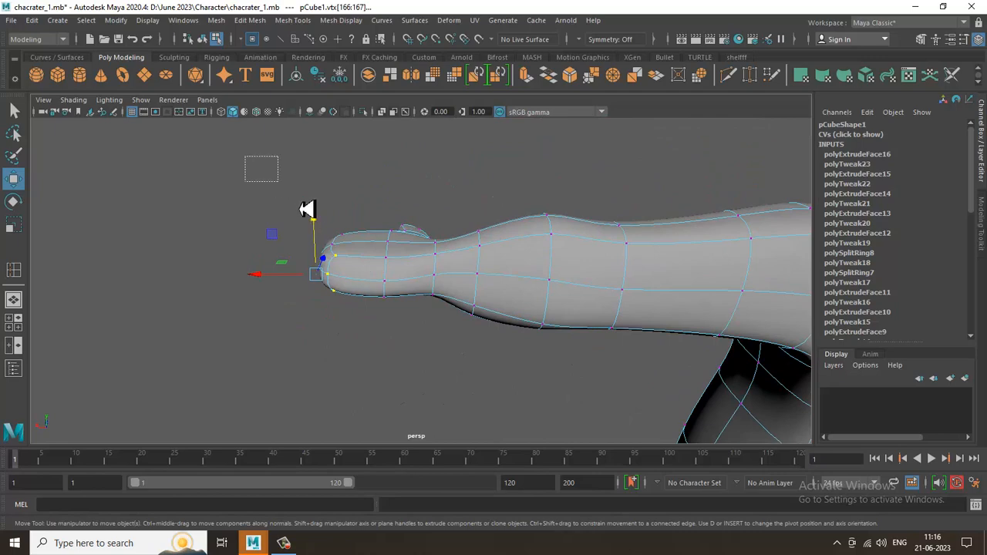
Select all palm and thumb vertices and rotate them slightly around the arm's length axis
drag(454, 344, 454, 344)
key(r)
key(e)
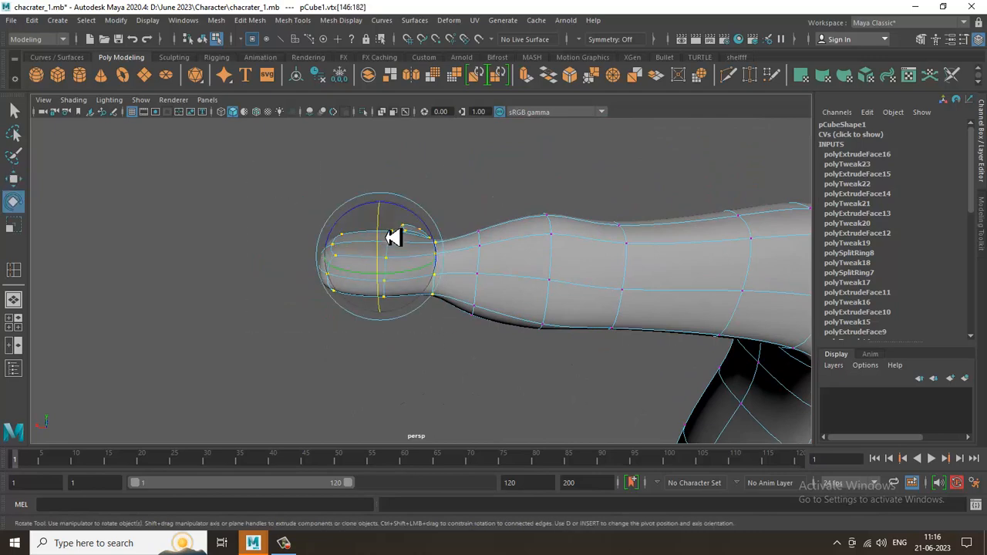
alt+drag(386, 232, 481, 220)
key(w)
Insert an edge loop around the wrist between the forearm and the palm, and preview the mesh smoothed
key(1)
click(301, 24)
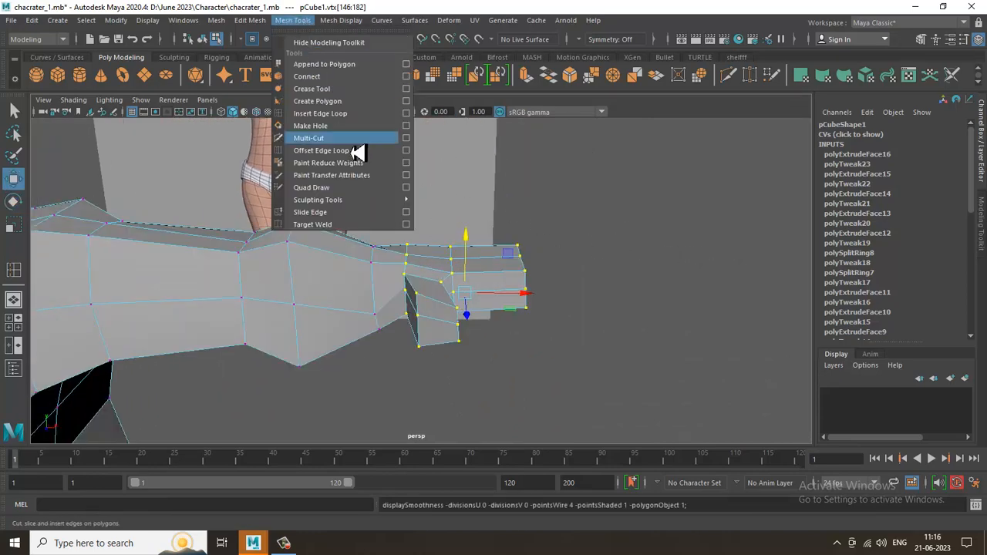
click(336, 126)
drag(395, 267, 393, 272)
key(w)
key(3)
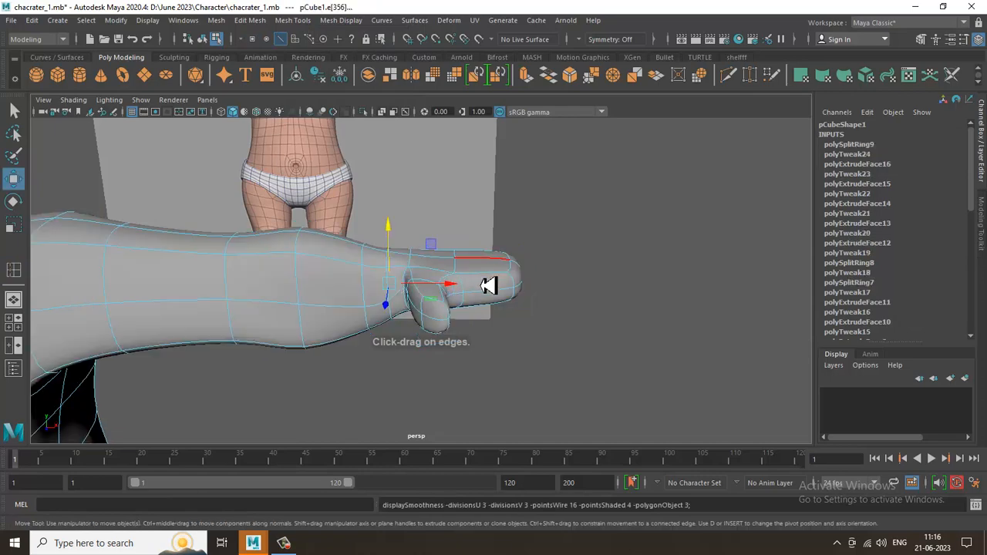
Select the new wrist loop's vertices in the front view and scale them down slightly on all axes
alt+drag(489, 282, 516, 265)
right_drag(507, 203, 375, 203)
key(space)
key(space)
alt+right_drag(362, 285, 447, 301)
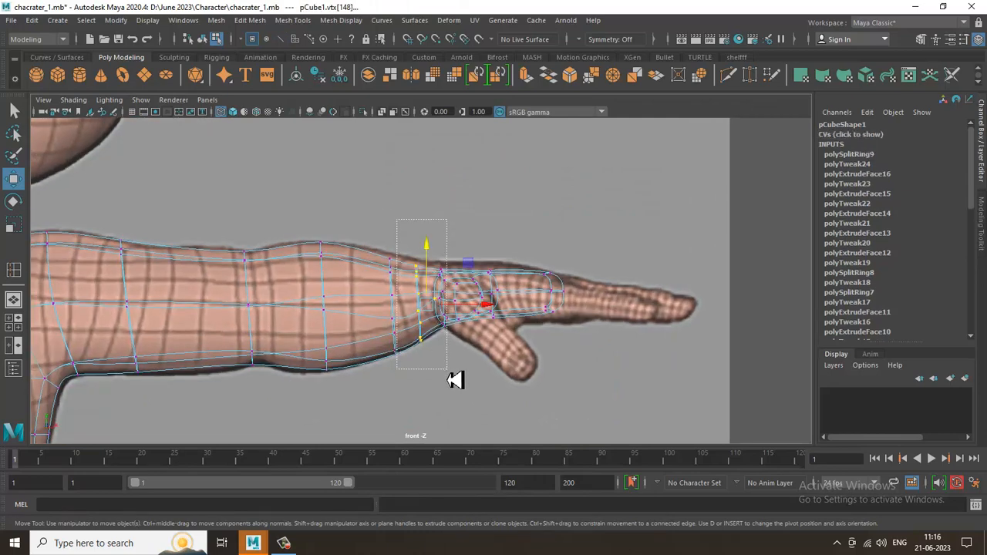
key(r)
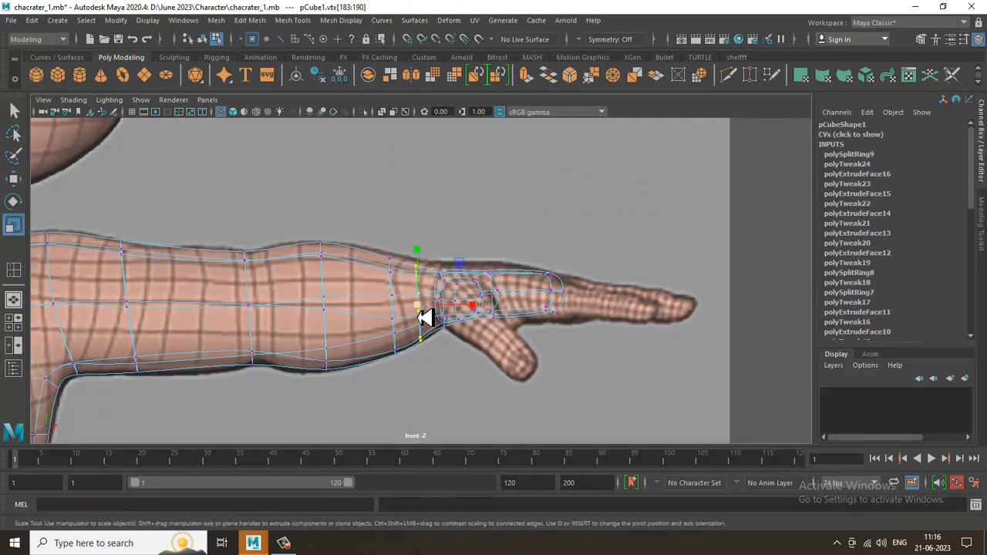
drag(423, 316, 419, 307)
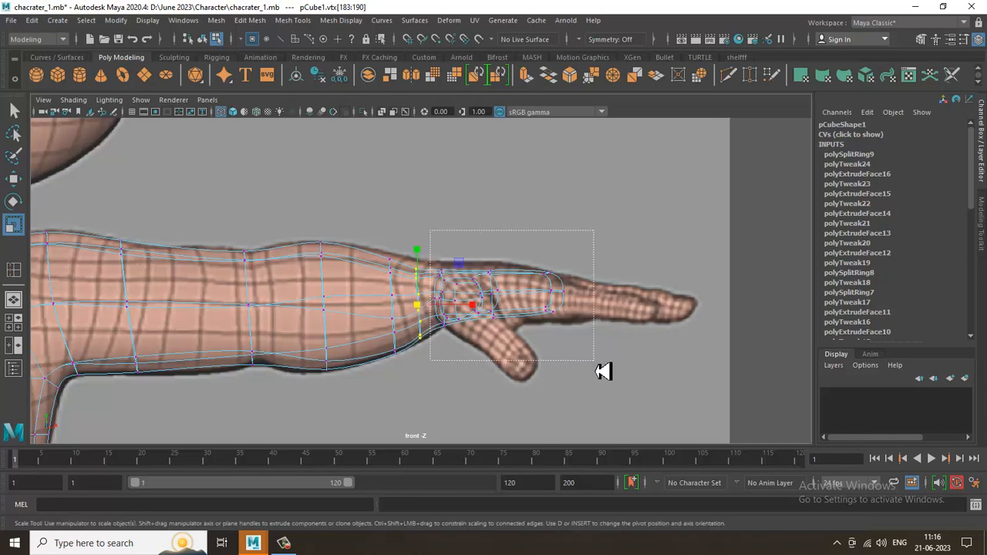
Scale the palm and thumb vertices to fit the front reference, return to the unsmoothed mesh and save the scene
drag(509, 305, 515, 318)
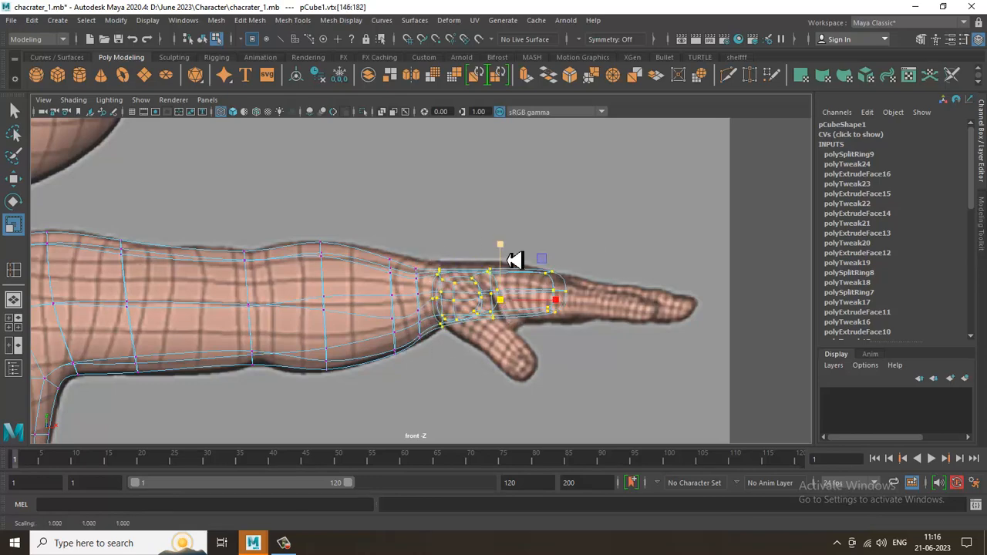
drag(503, 249, 503, 247)
key(space)
key(space)
alt+drag(588, 254, 571, 303)
key(1)
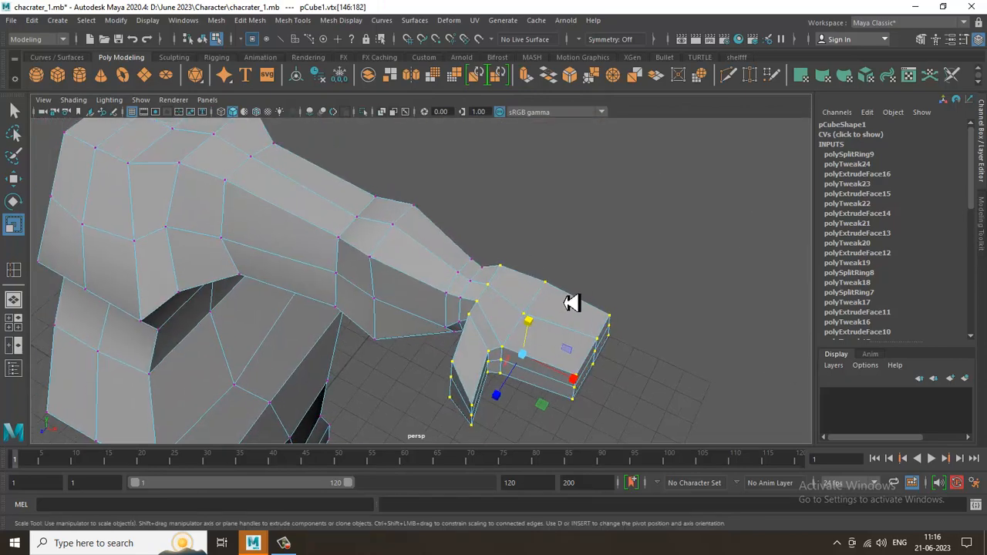
key(ctrl+s)
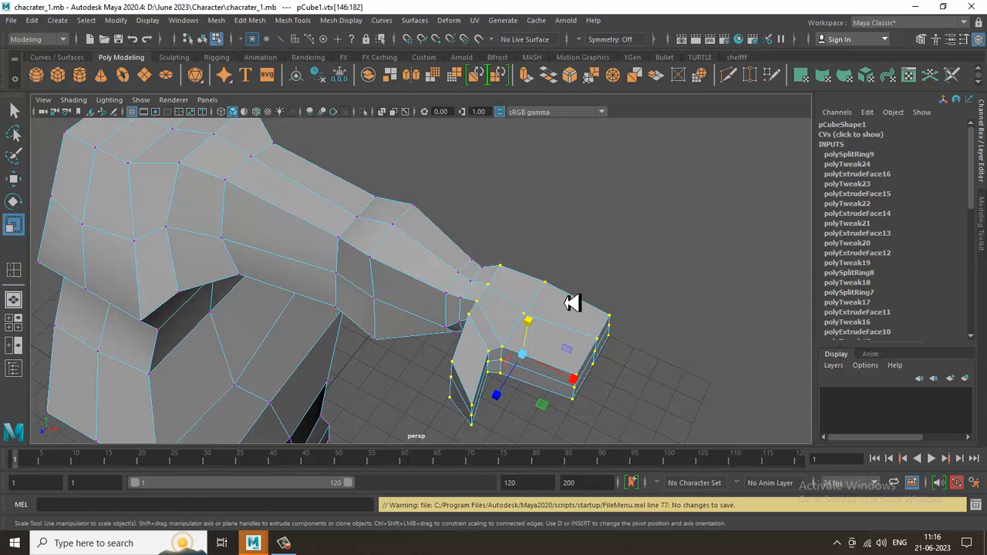
Adjust the upper and lower front-side elbow vertices and the lower vertex of the forearm's fullest loop in perspective
alt+drag(481, 280, 436, 284)
click(421, 287)
key(w)
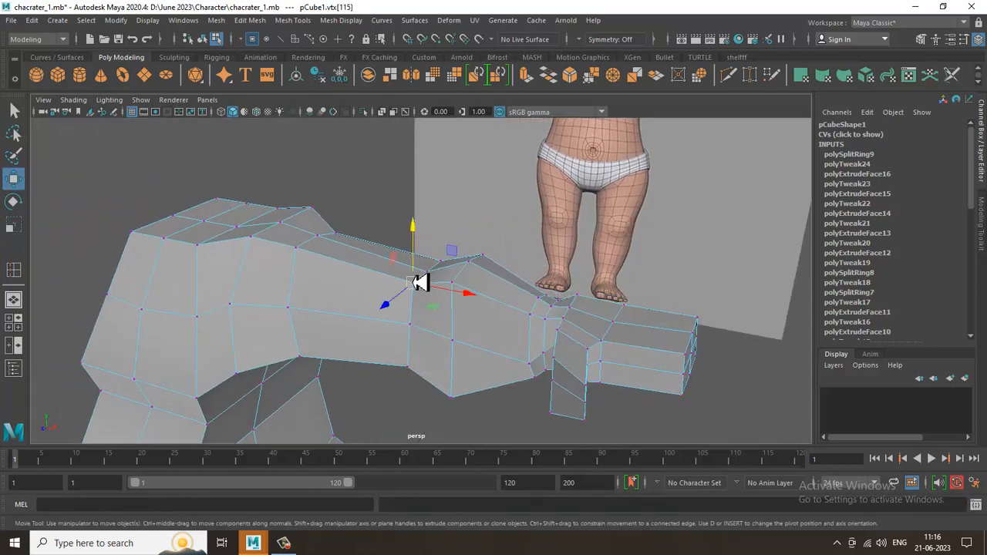
click(416, 367)
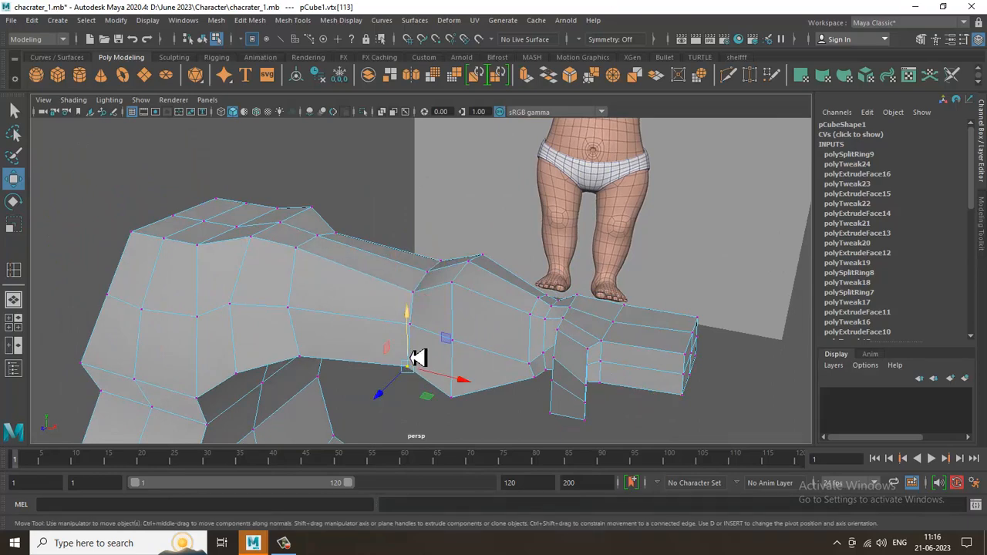
alt+drag(419, 346, 462, 349)
click(455, 402)
alt+drag(457, 402, 520, 368)
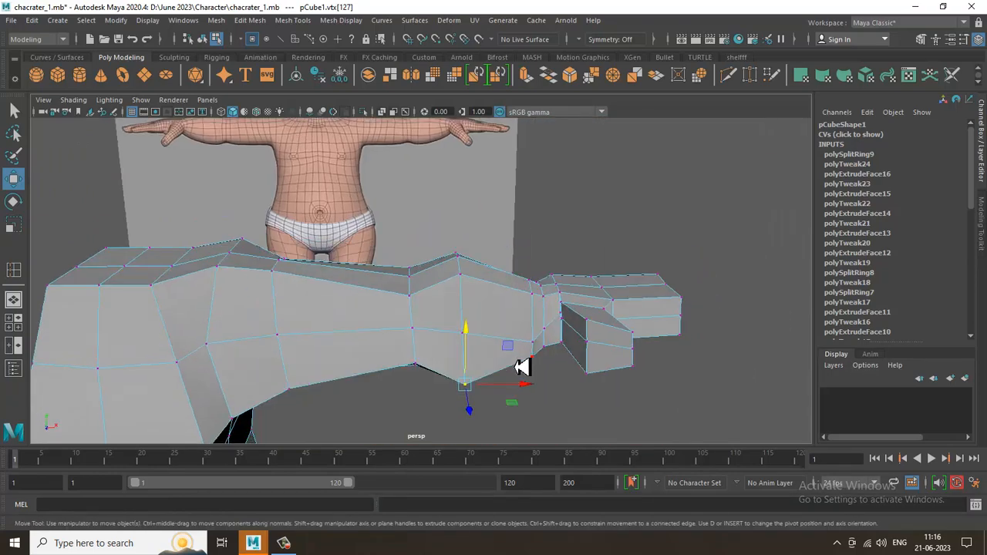
Move the middle vertex where the upper arm meets the back of the shoulder in depth to smooth the arm's contour
alt+drag(463, 284, 492, 330)
click(476, 308)
click(529, 235)
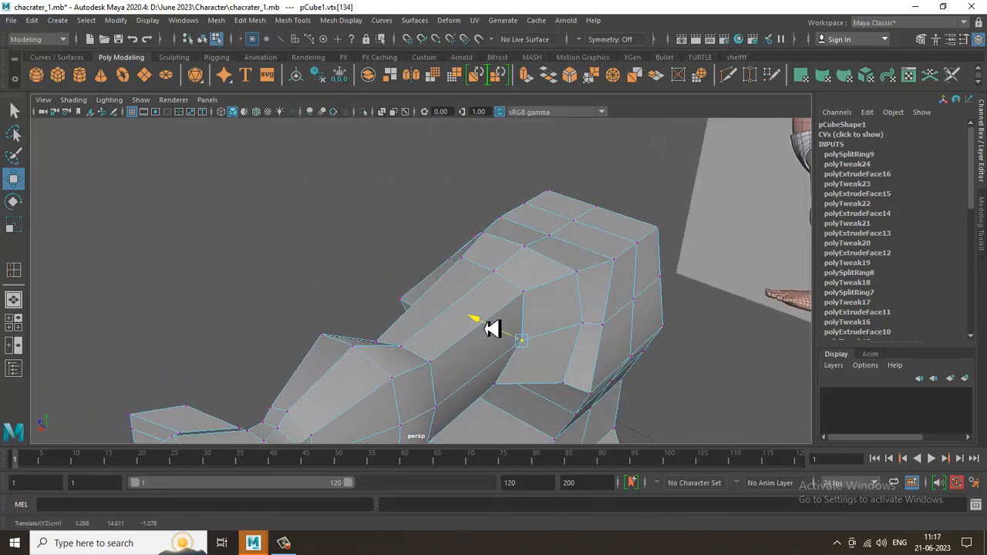
alt+drag(556, 376, 440, 280)
Compare the arm and body with the references in several views, switch to object mode and preview the mesh smoothed
key(space)
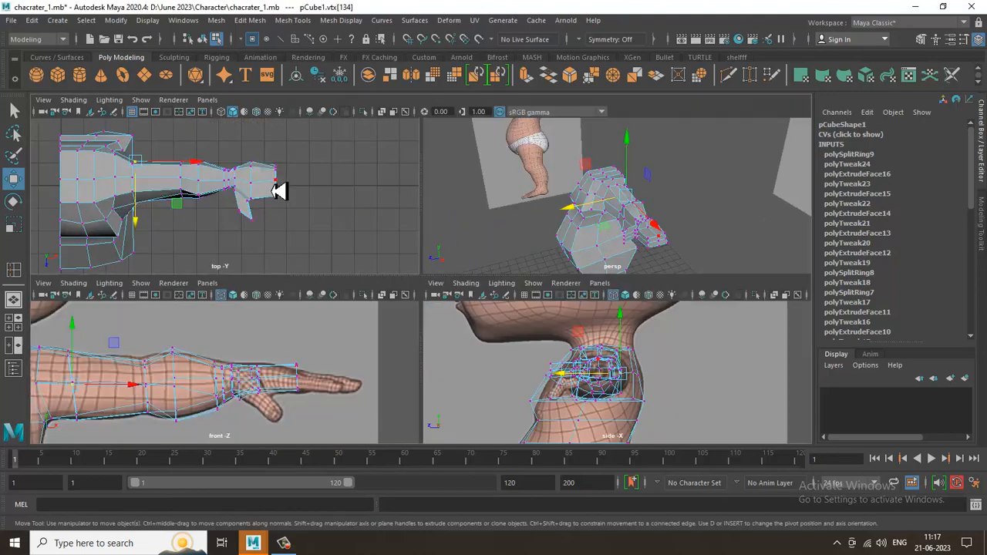
key(space)
key(space)
key(space)
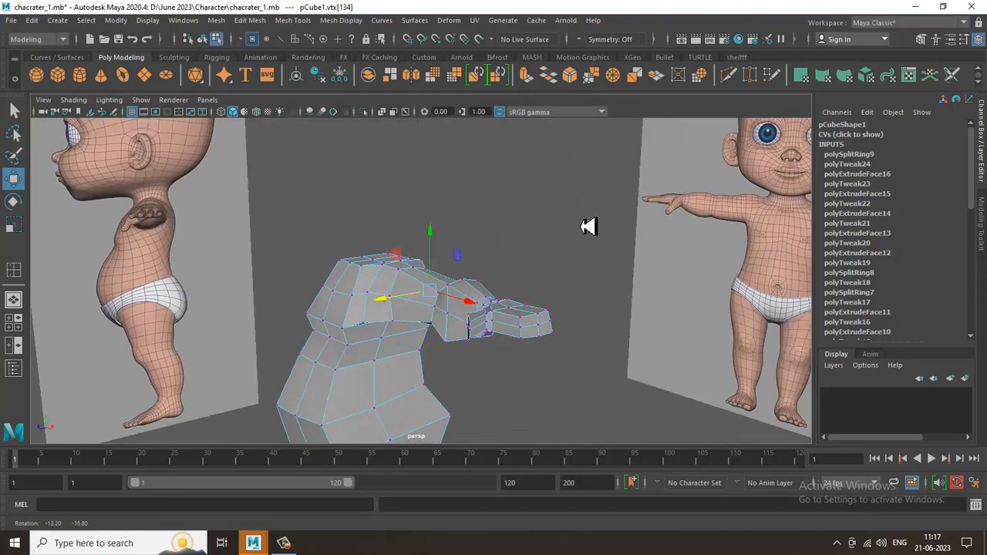
alt+drag(591, 225, 498, 233)
right_drag(421, 288, 575, 172)
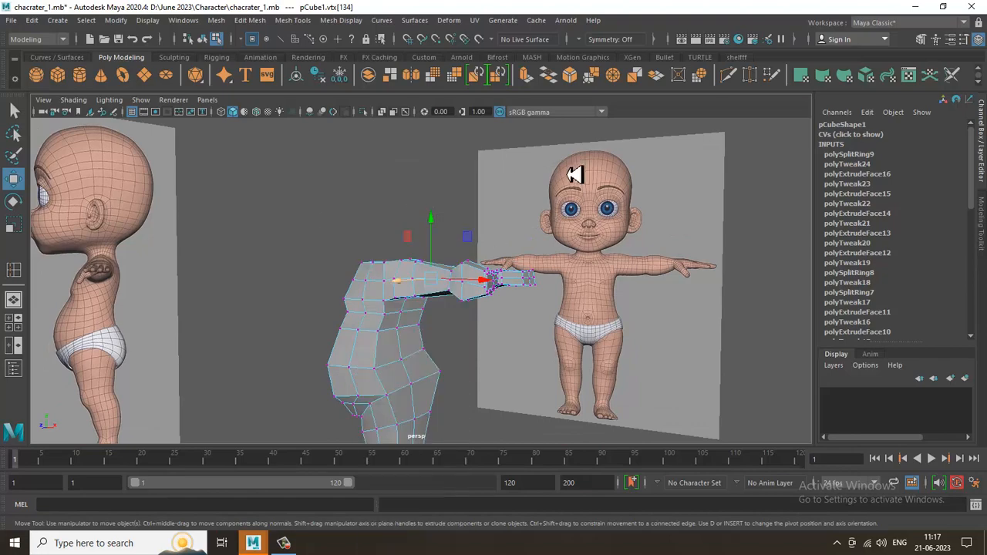
alt+drag(575, 172, 575, 258)
key(3)
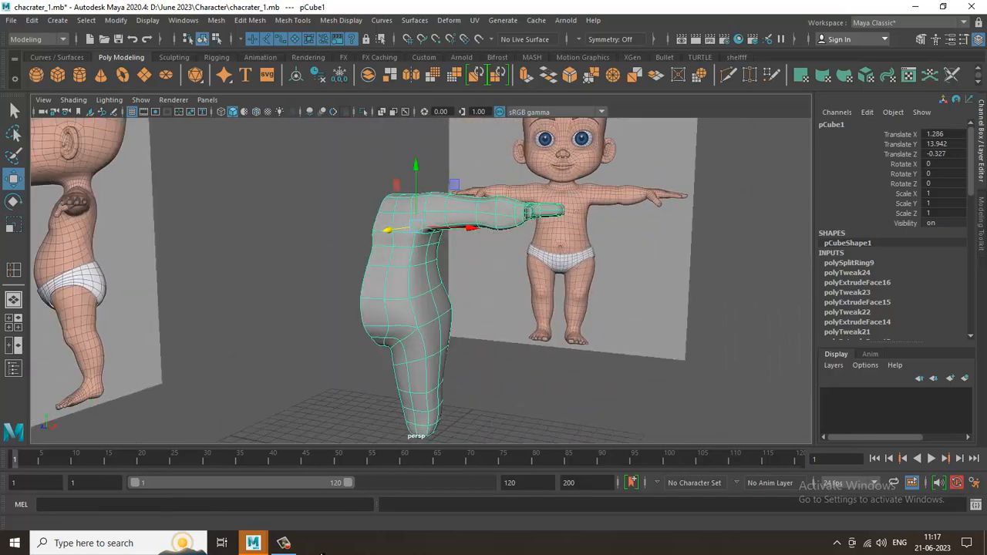
Examine the smoothed arm and hand against the references in the four-view layout and the whole half-body in perspective
click(302, 544)
click(302, 544)
alt+drag(316, 307, 569, 331)
key(space)
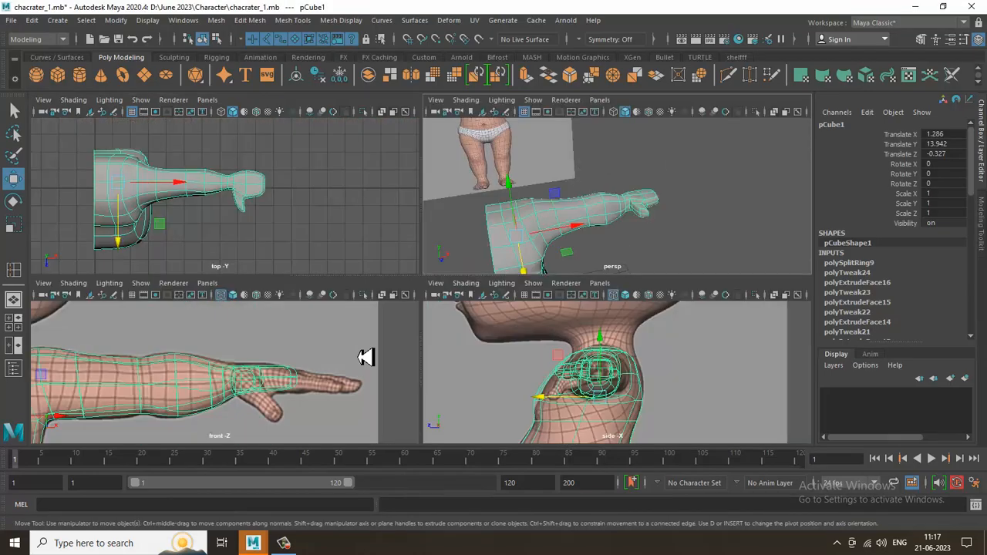
key(space)
key(space)
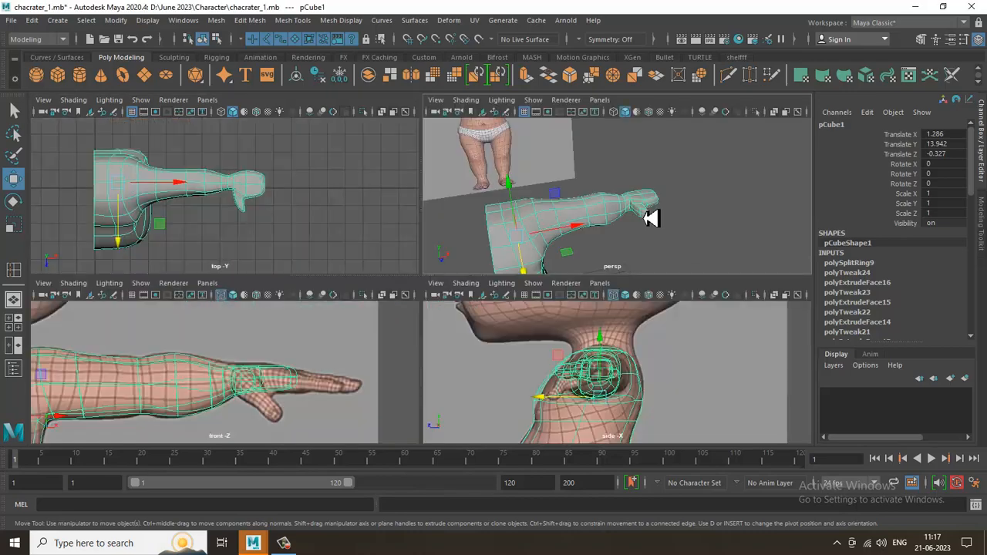
alt+drag(654, 233, 467, 264)
key(space)
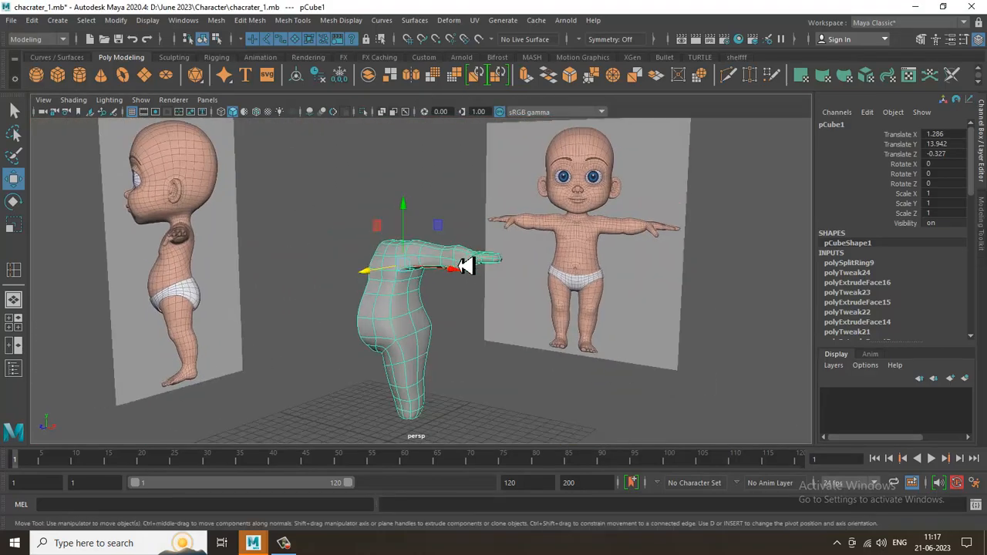
Compare the half-body mesh unsmoothed and smoothed in perspective, leaving the smooth preview on and the mesh deselected
alt+middle_drag(407, 299, 407, 306)
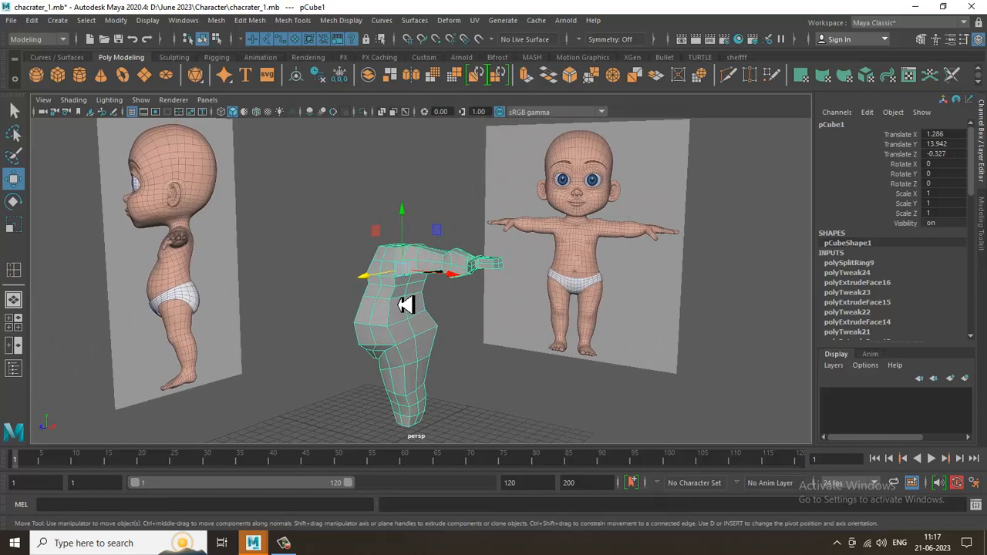
alt+drag(406, 304, 484, 334)
click(503, 337)
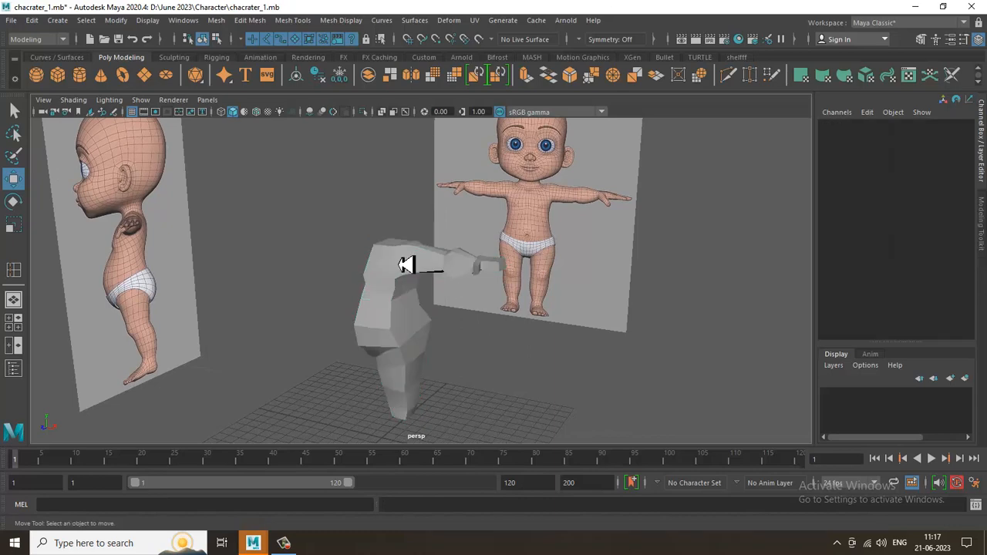
click(406, 266)
click(496, 333)
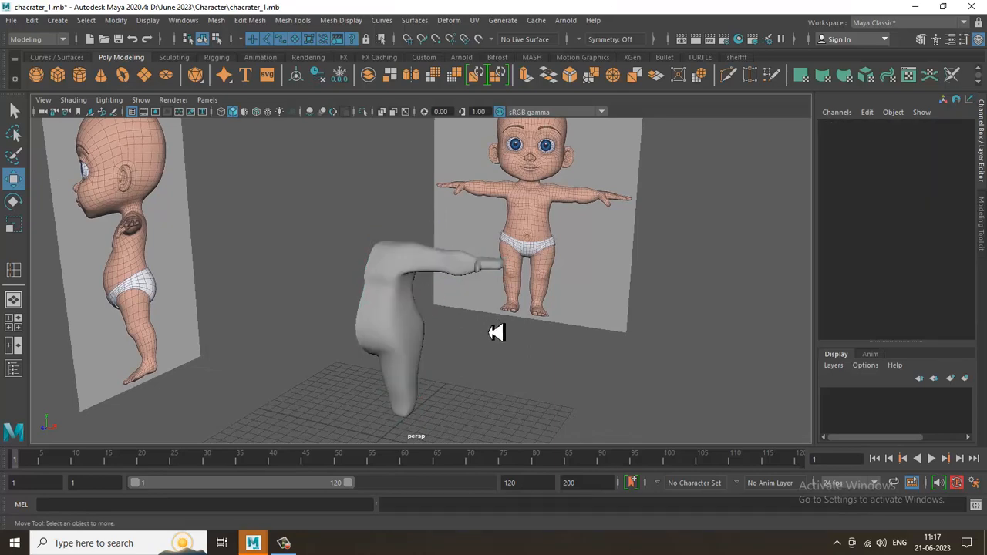
click(388, 318)
click(594, 400)
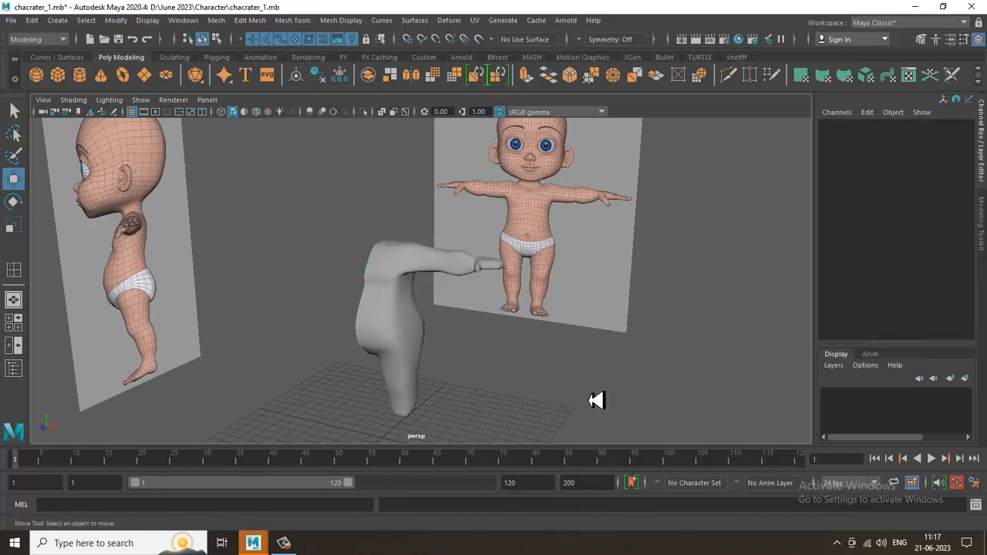